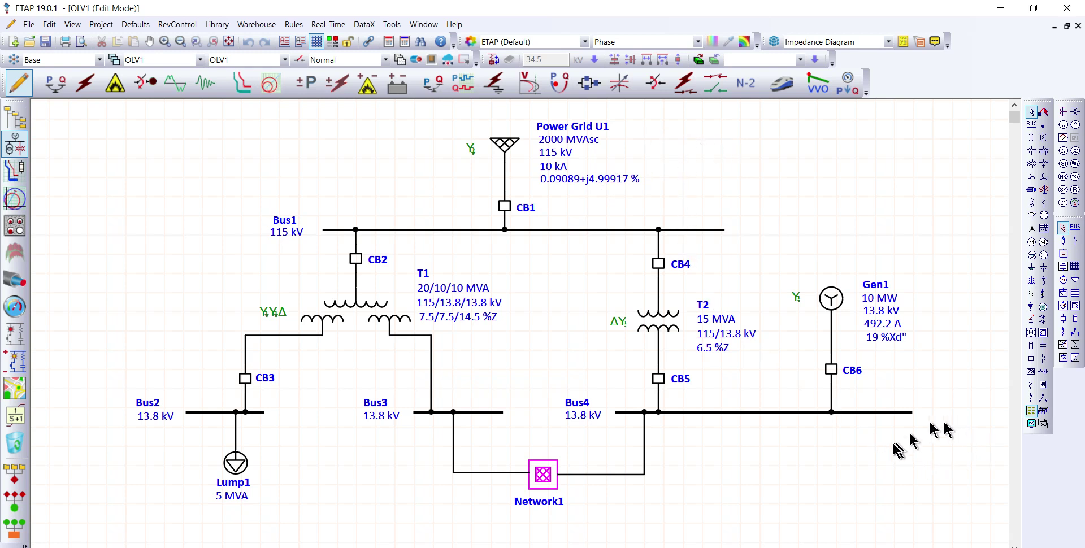
Step: Review the AC display options for the one-line diagram and close them without changes
click(1030, 424)
drag(542, 84, 796, 83)
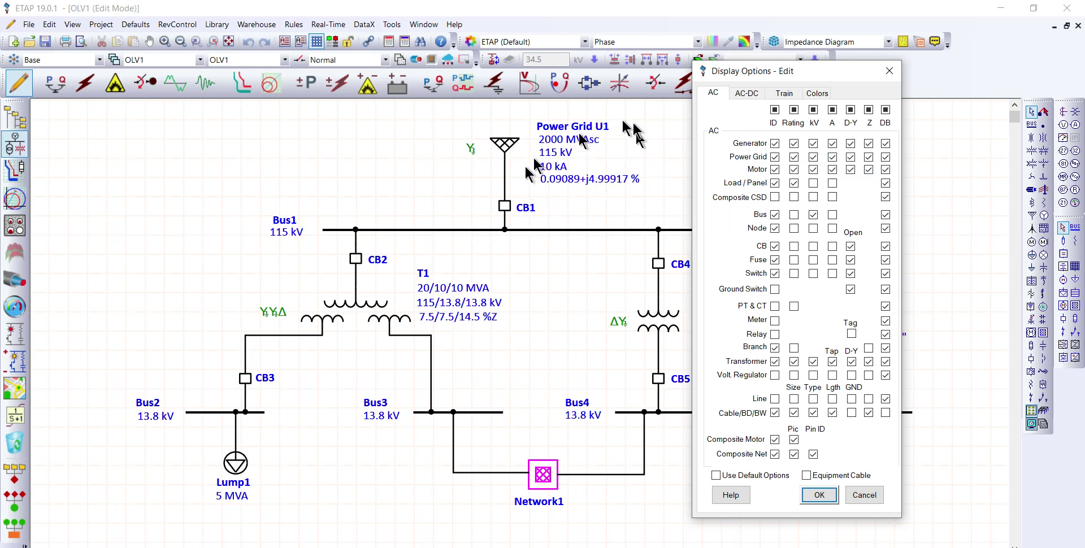
click(888, 75)
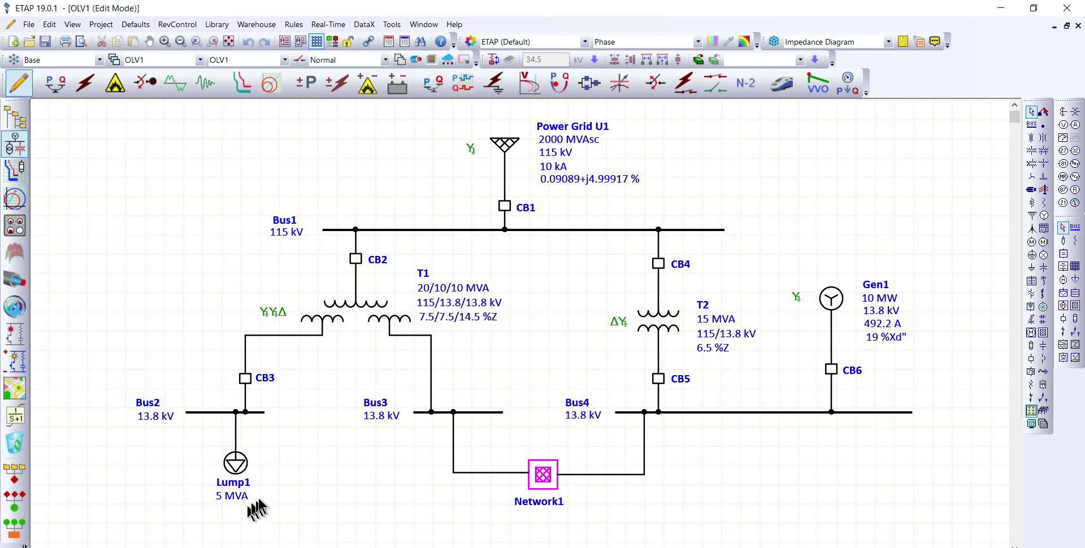
Step: Review the general information of the lumped load Lump1 on Bus2 and close its editor
click(238, 469)
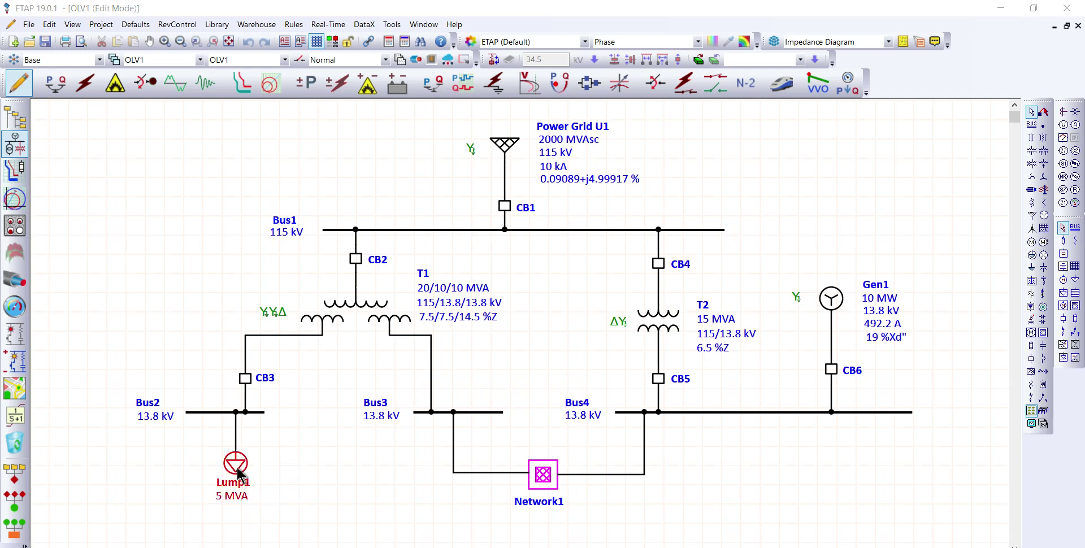
double_click(238, 472)
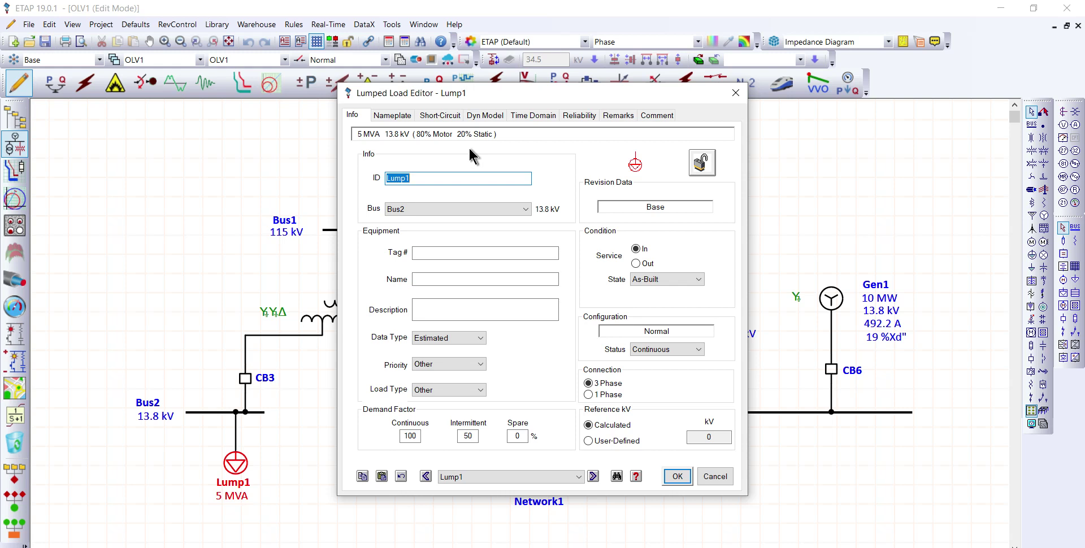
click(677, 476)
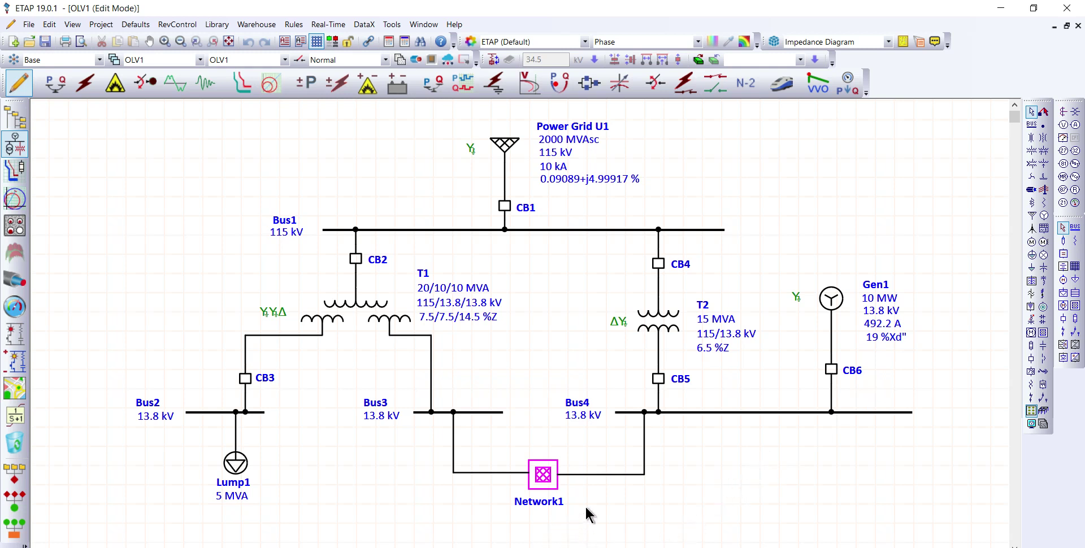
Step: Open the Network1 composite network, examine its elements, and enter the composite motor Cmtr1 fed from Bus8
double_click(541, 478)
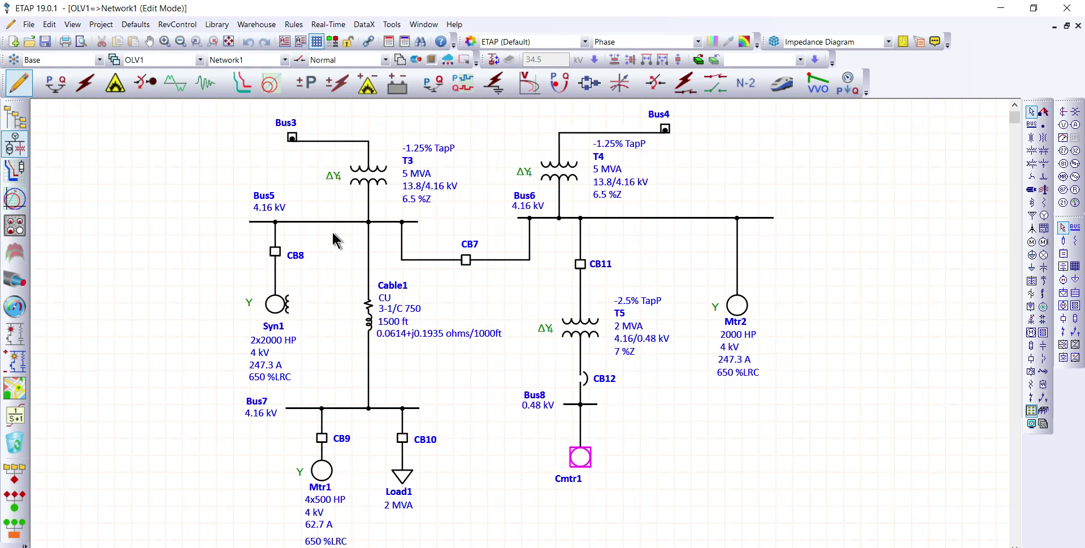
drag(513, 249, 529, 257)
double_click(579, 458)
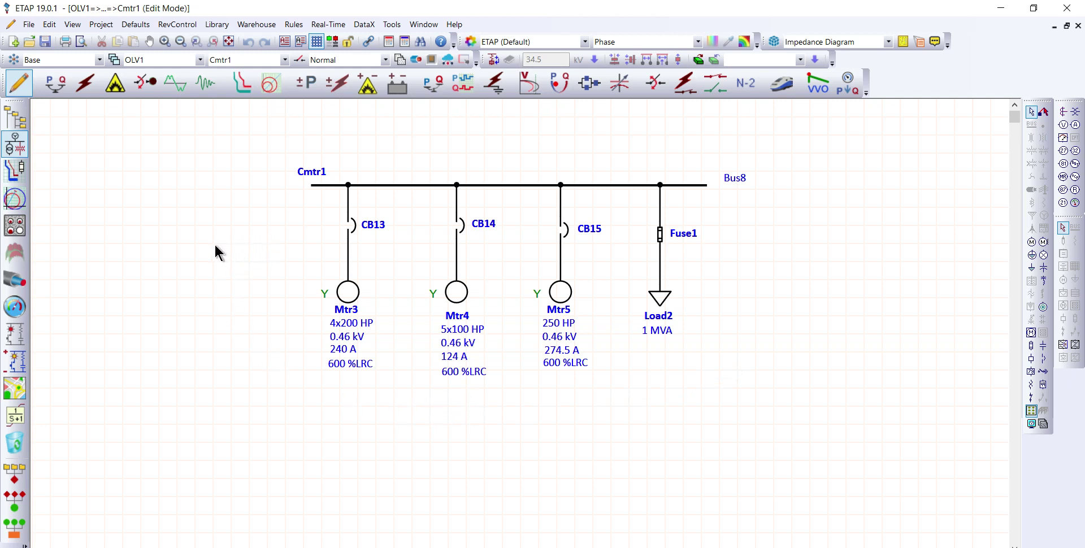
Step: Go back from the Cmtr1 diagram through Network1's external bus connections to the main OLV1 one-line diagram
double_click(379, 183)
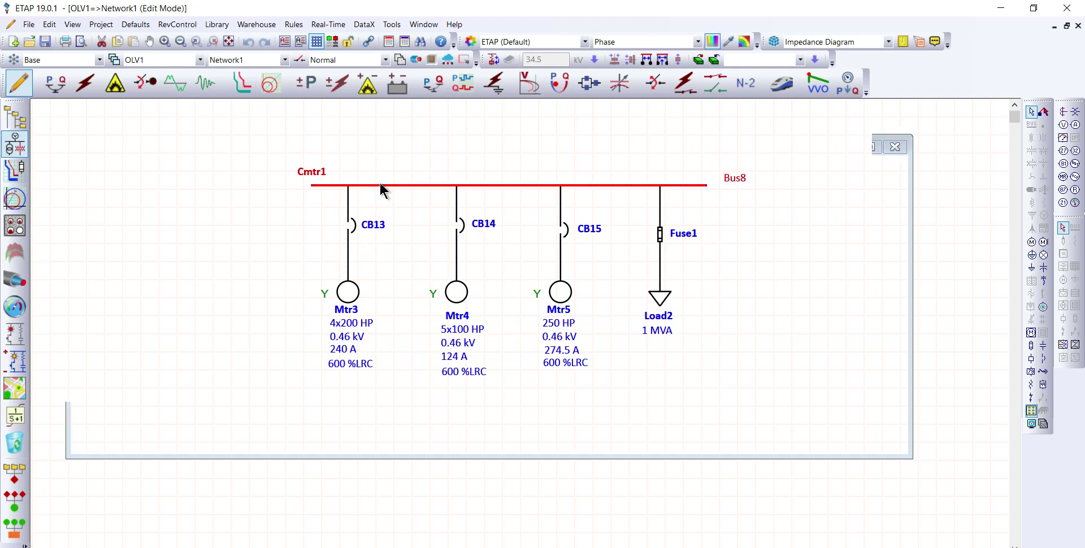
click(340, 140)
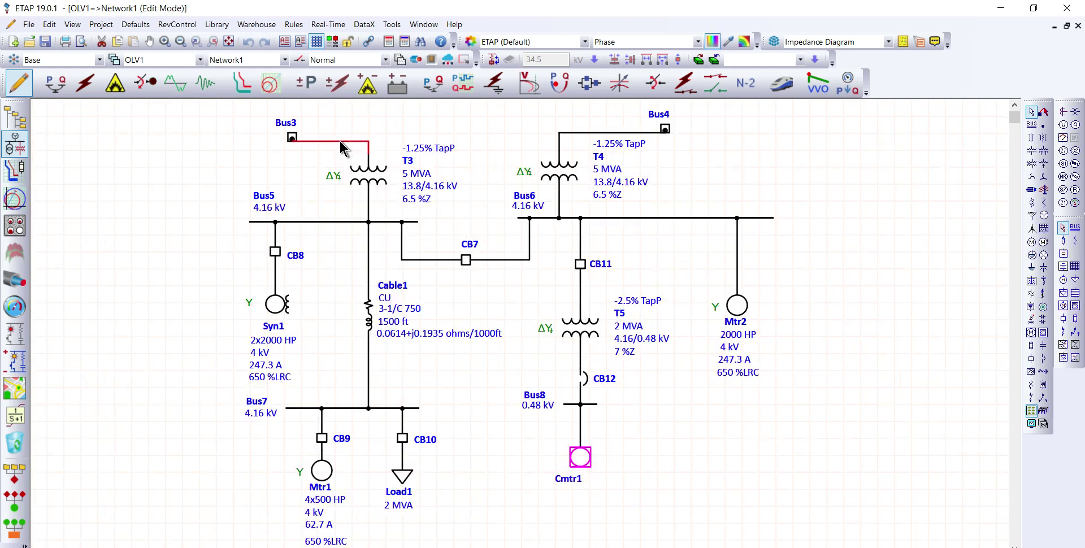
double_click(293, 137)
click(595, 332)
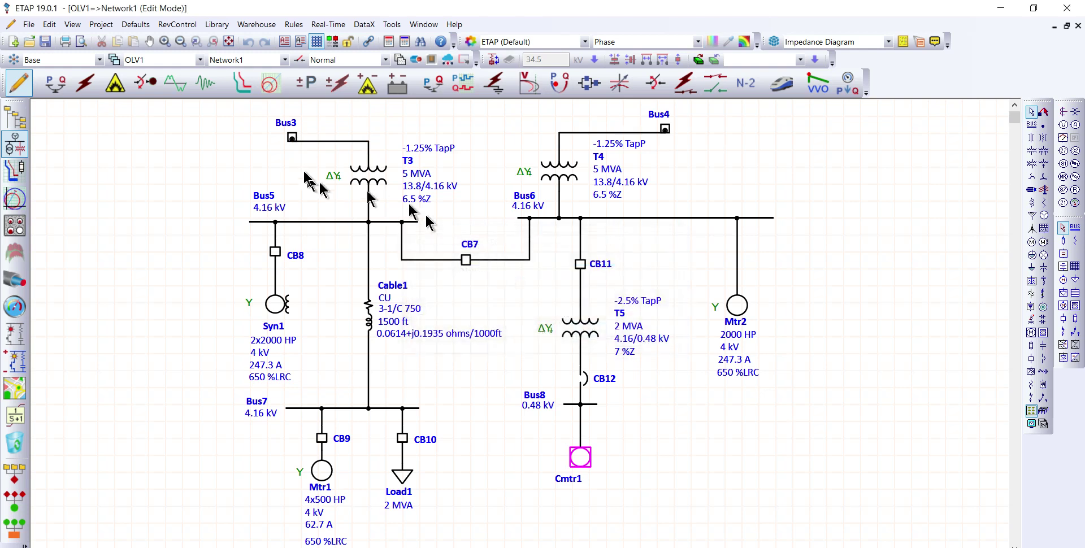
click(295, 138)
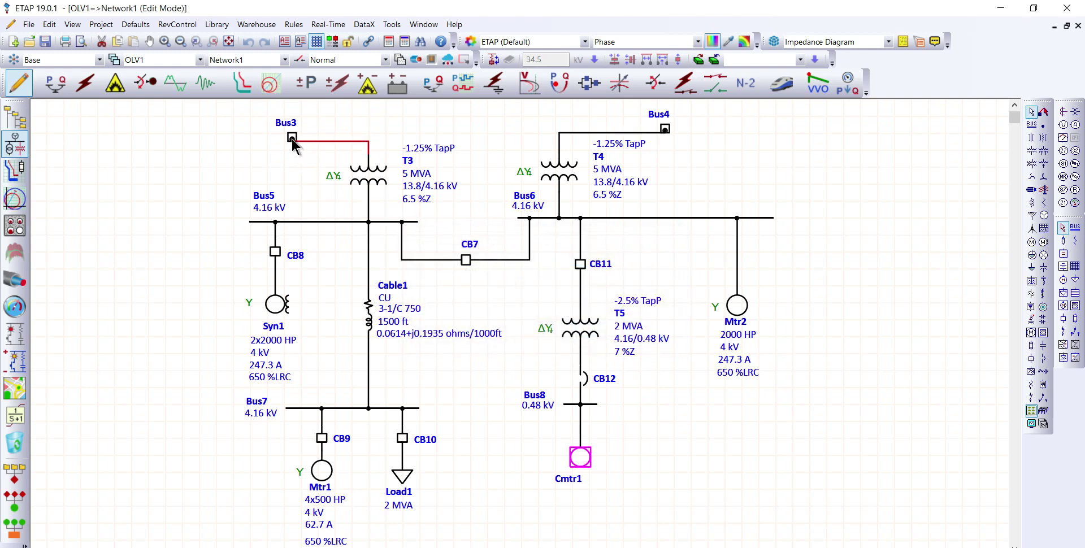
click(504, 186)
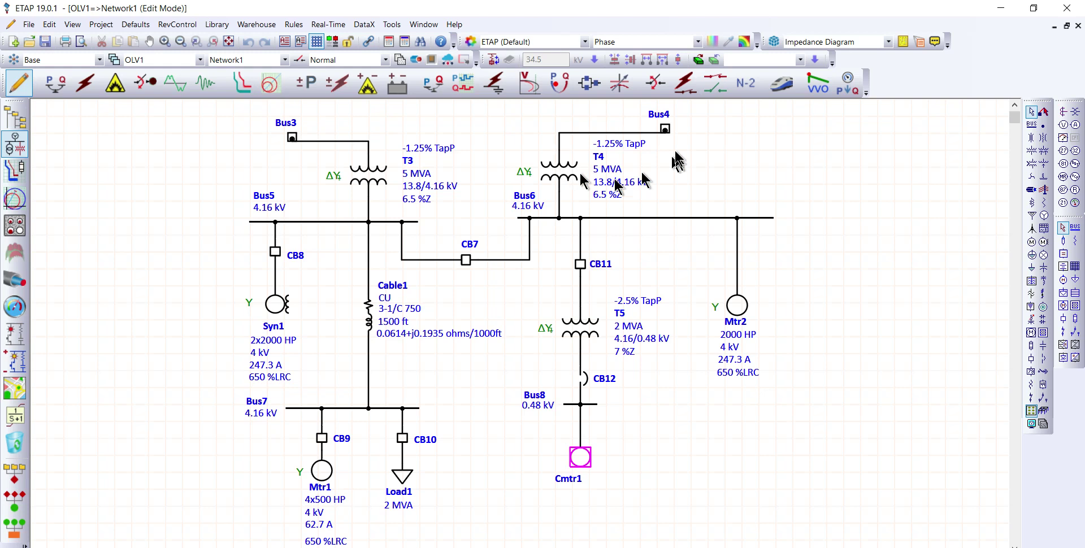
double_click(665, 130)
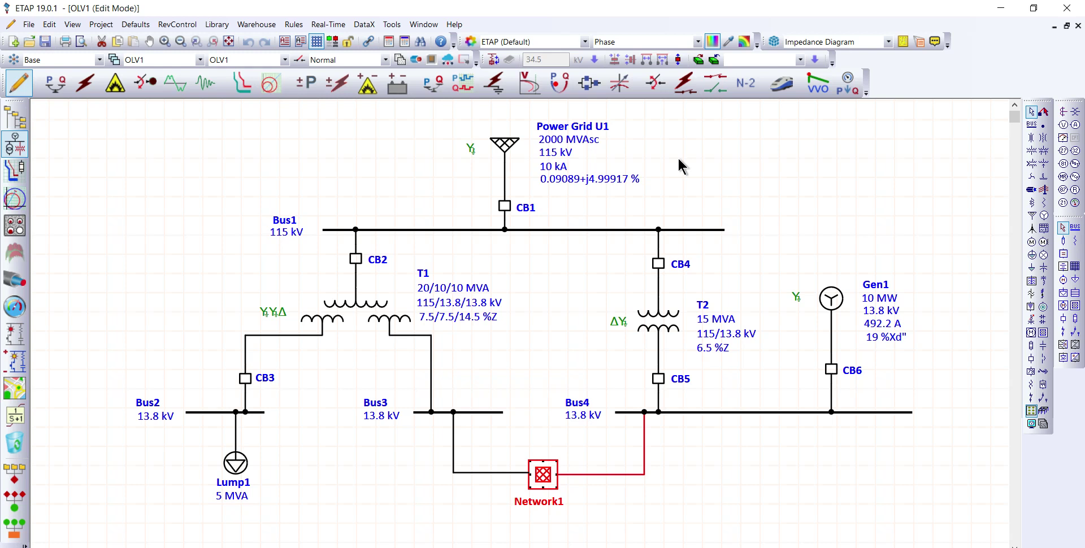
click(726, 175)
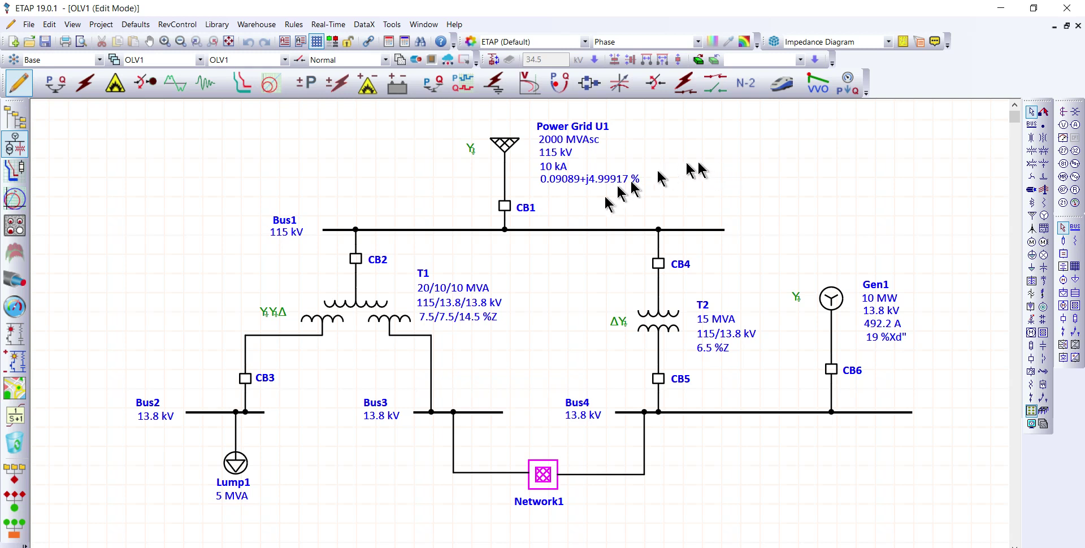
Step: Load the ANSI ABB 121PM20 breaker rated 1200 A, 121 kV, 3 cycles from the library into CB1's ratings
click(504, 205)
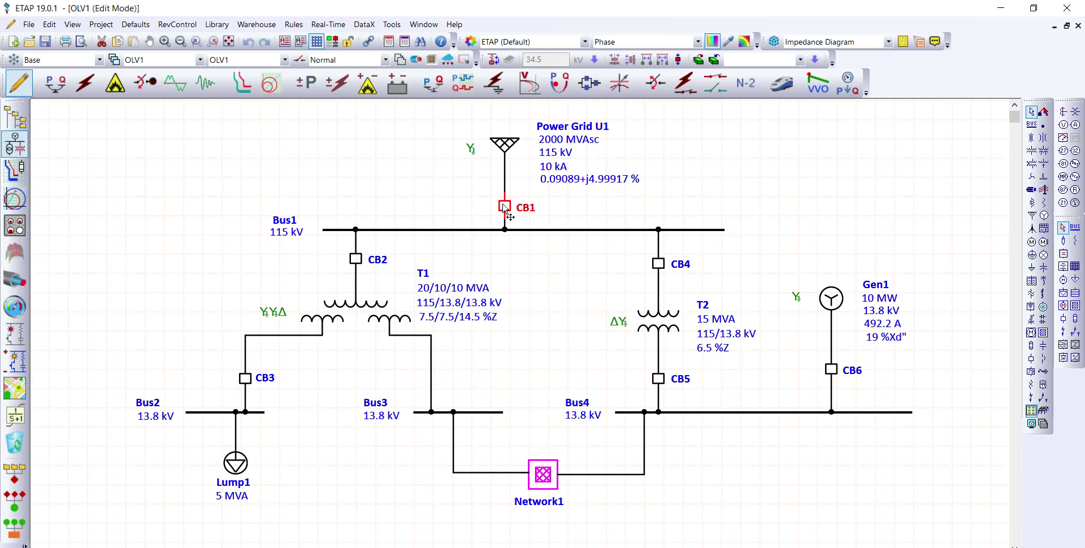
double_click(504, 206)
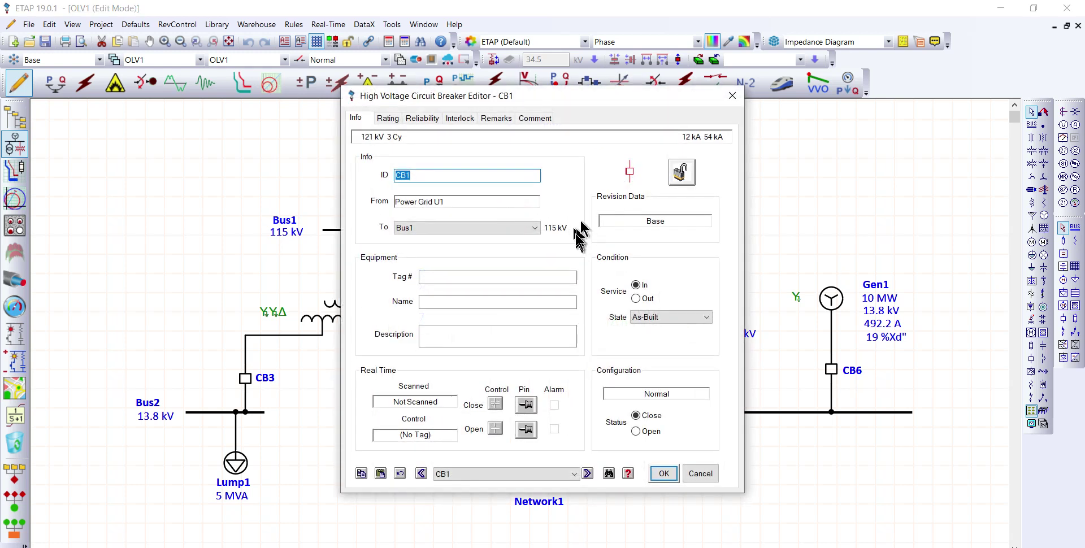
click(389, 120)
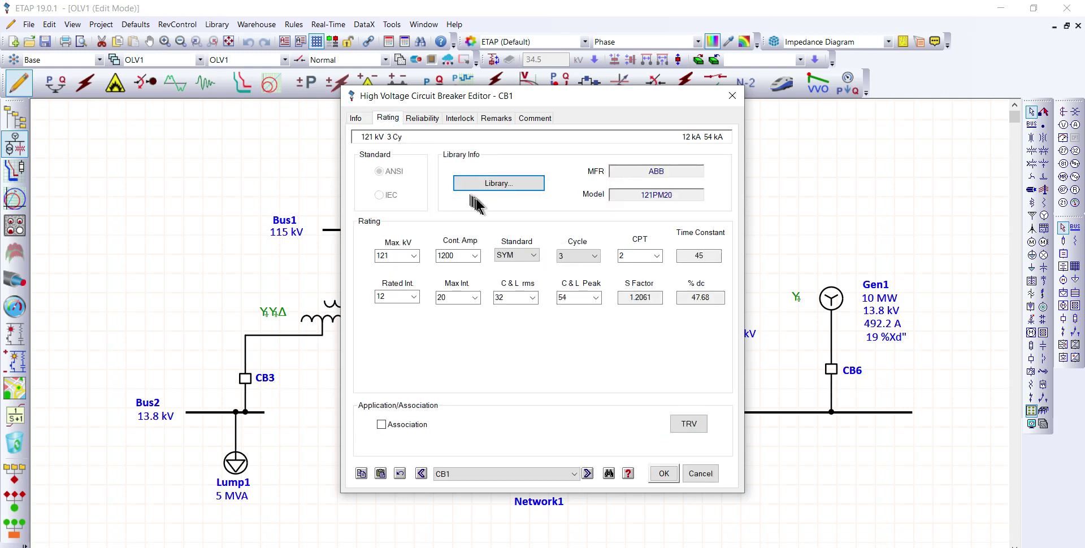
click(497, 186)
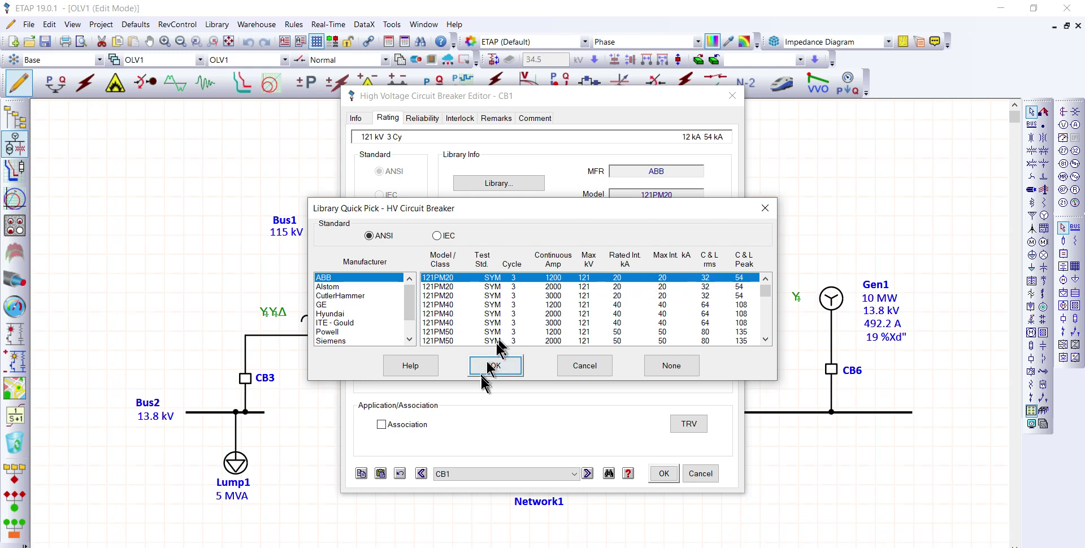
click(506, 366)
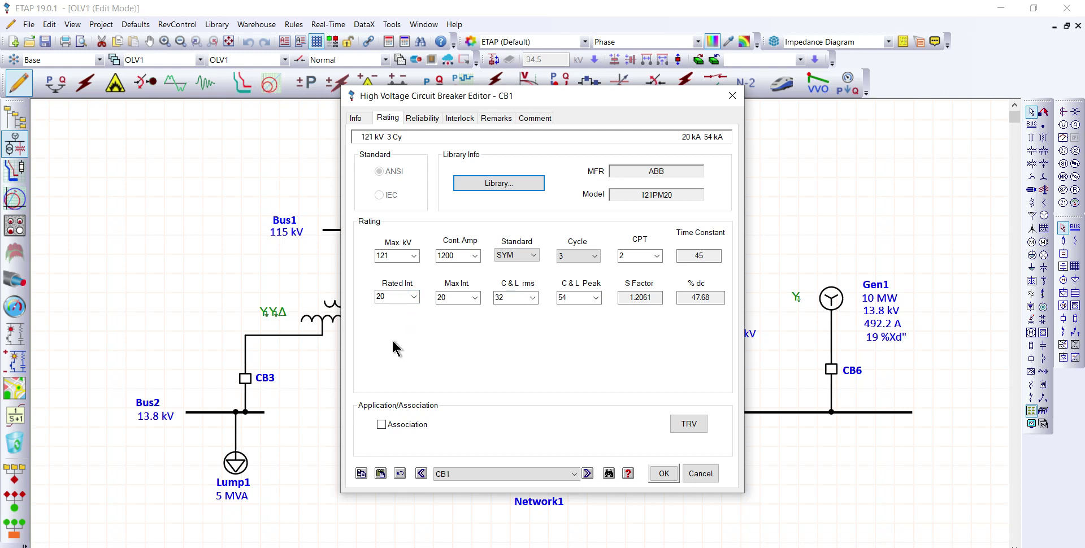
Step: Set CB1's rated interrupting current to 12 kA and accept the breaker data
click(415, 297)
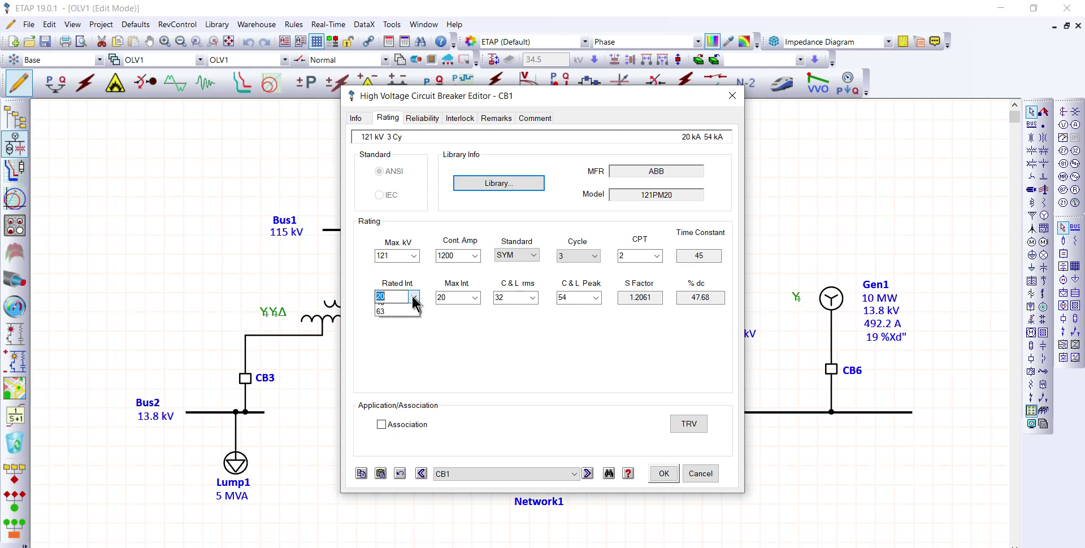
click(412, 309)
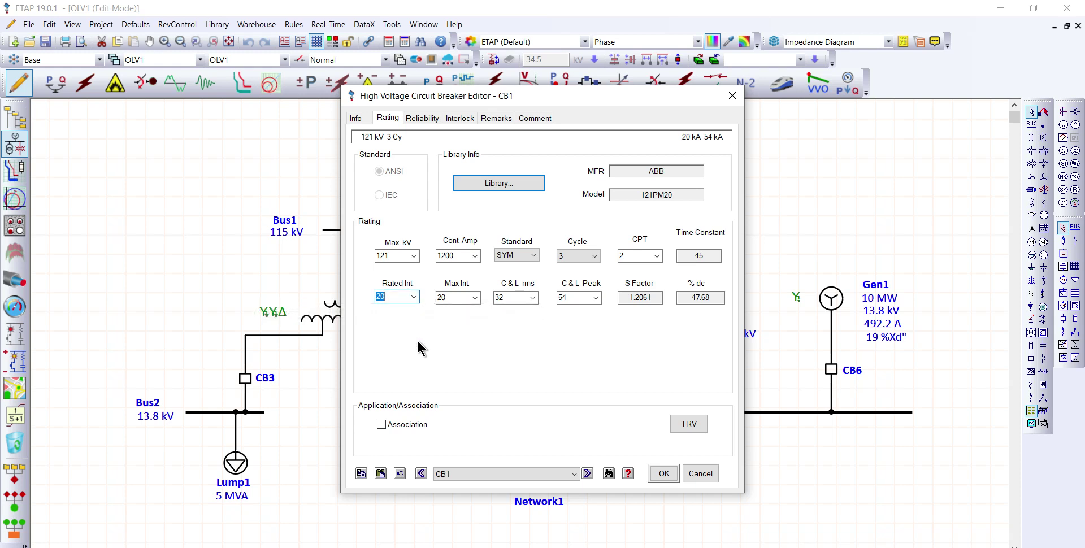
text(12)
click(663, 473)
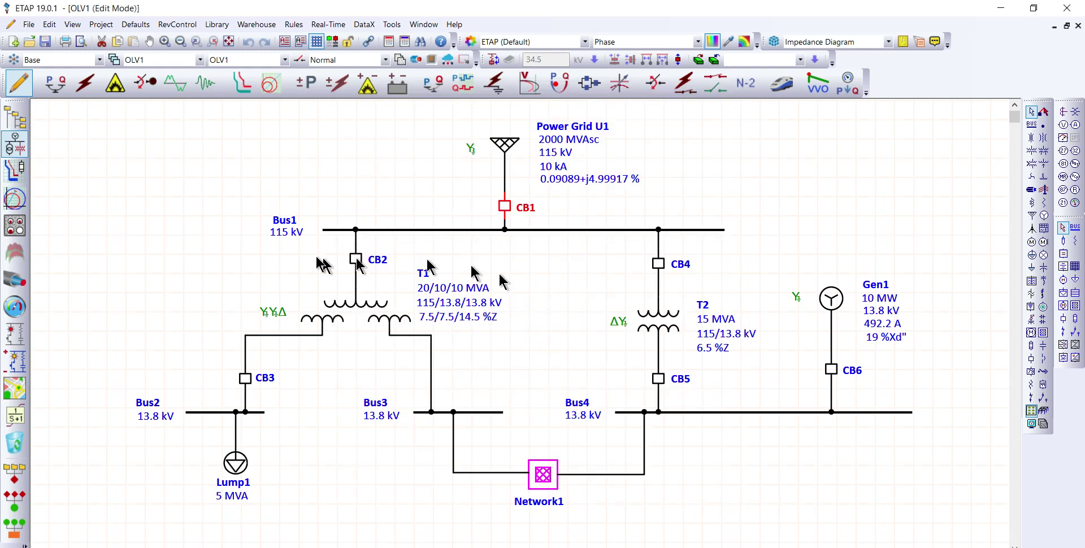
Step: Try the Other bus type in Bus1's ratings, and set the type back to Open Air
click(542, 228)
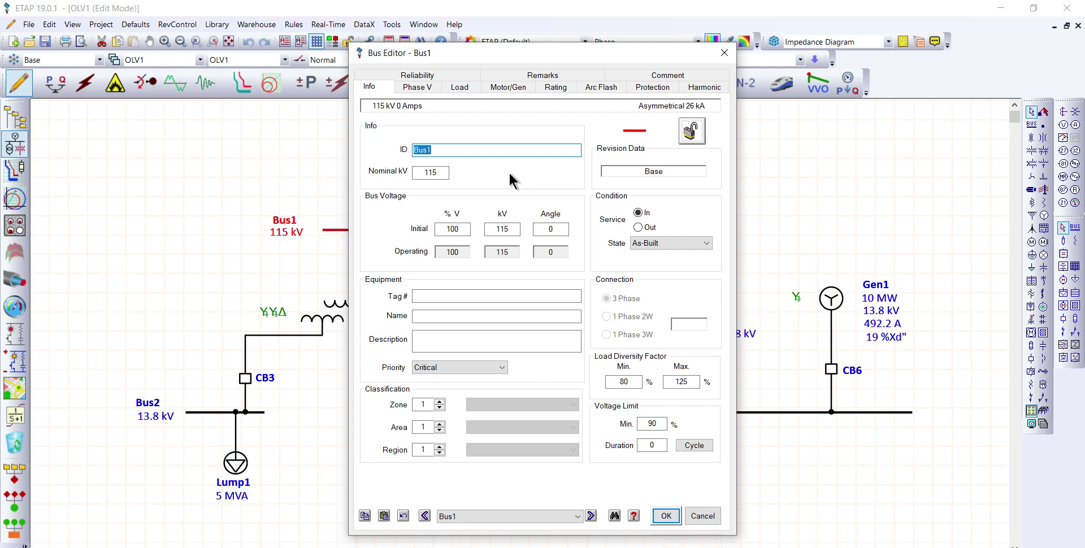
click(554, 87)
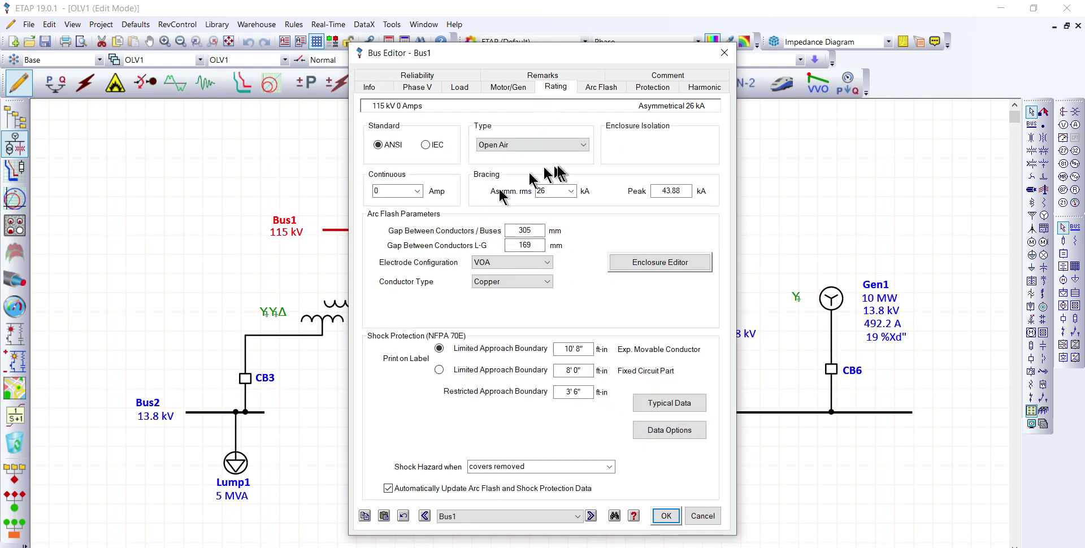
click(581, 146)
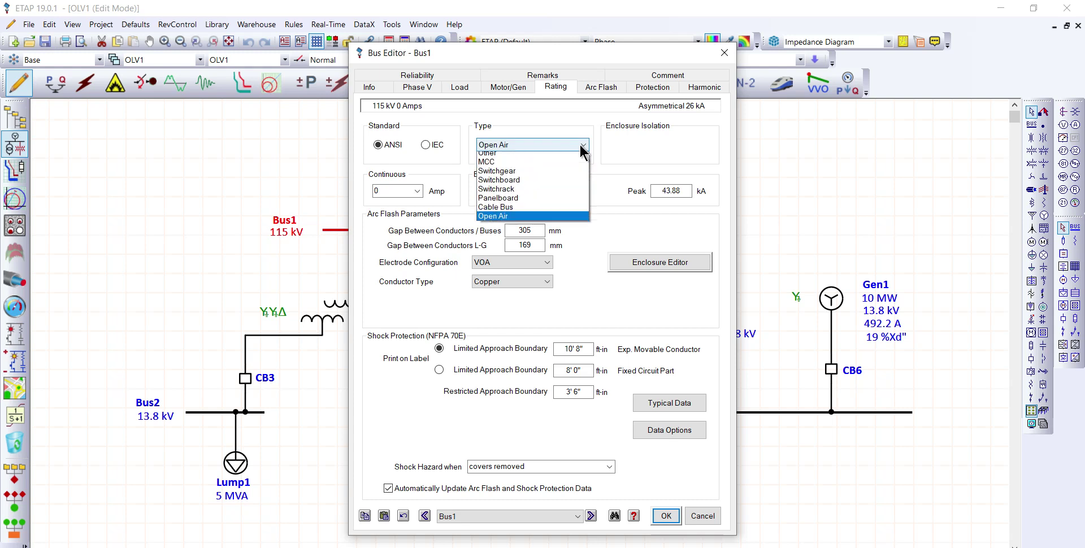
click(542, 158)
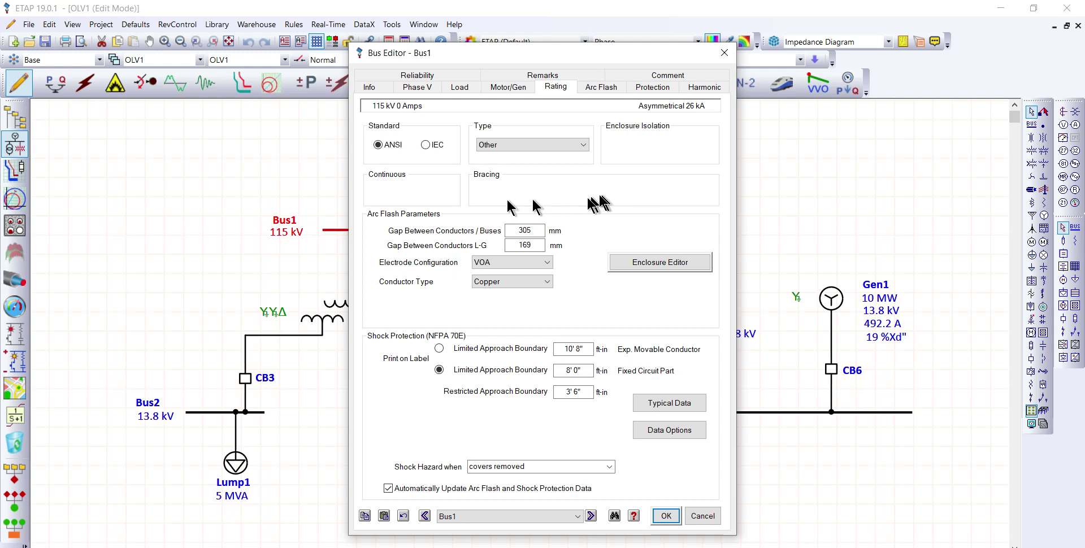
click(583, 147)
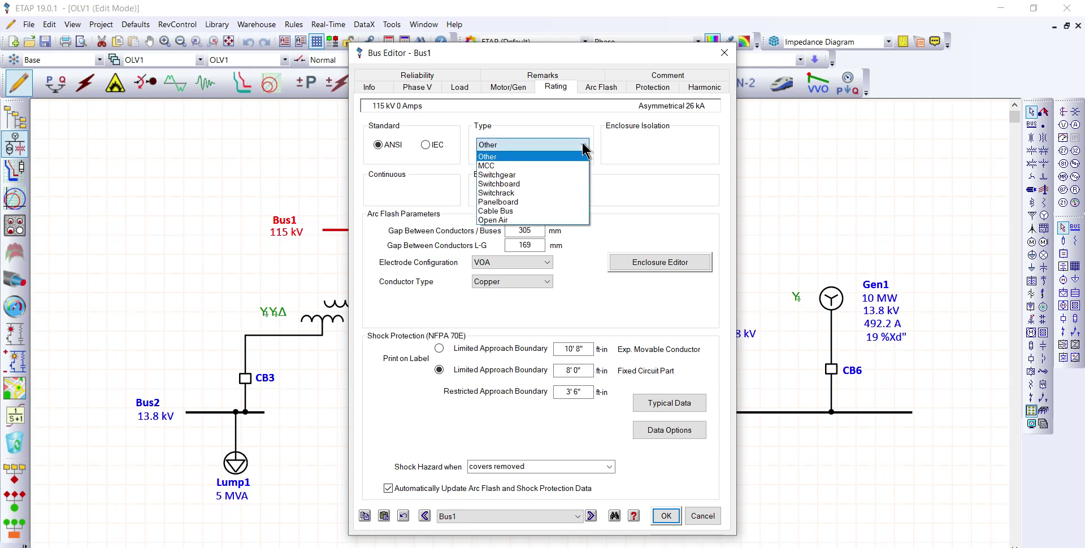
click(536, 219)
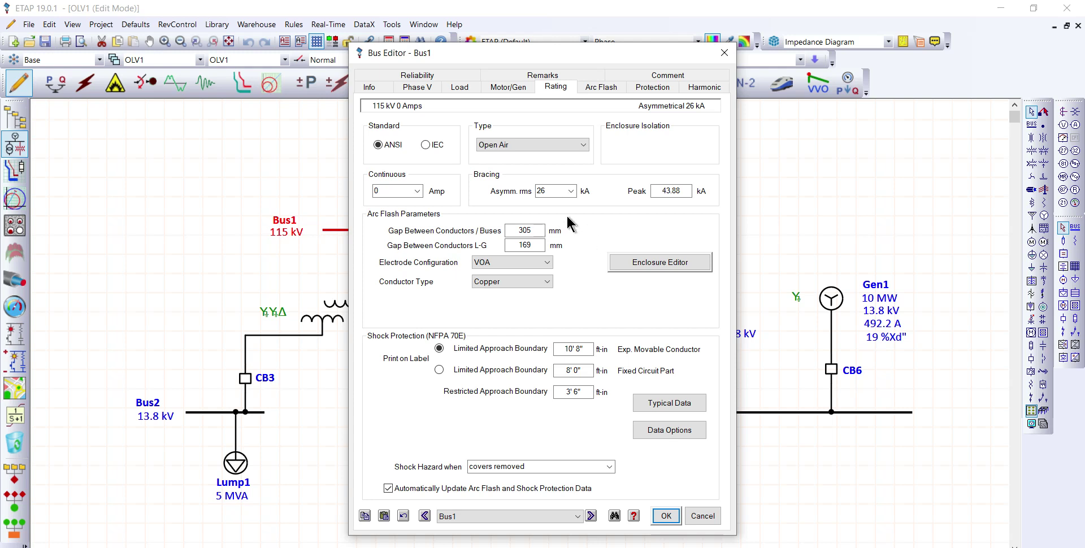
Step: Set Bus1's asymmetrical rms bracing to 26 kA and accept the bus data
click(570, 191)
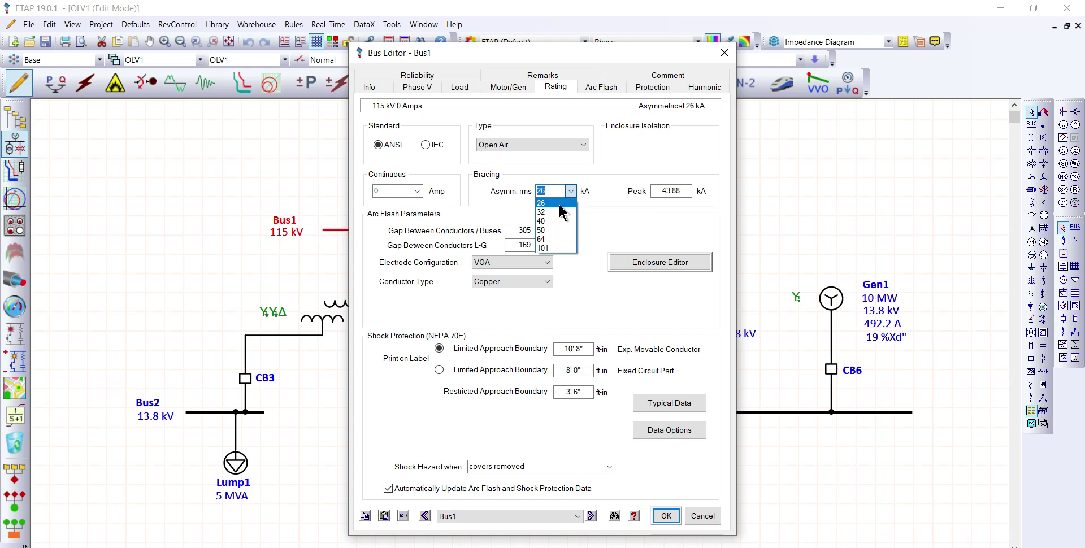
click(559, 203)
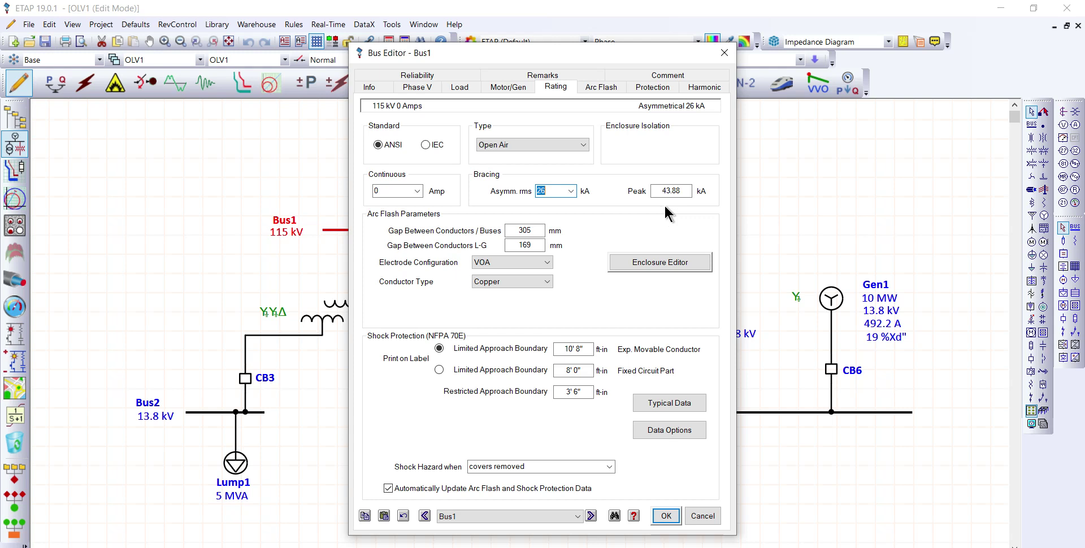
click(599, 220)
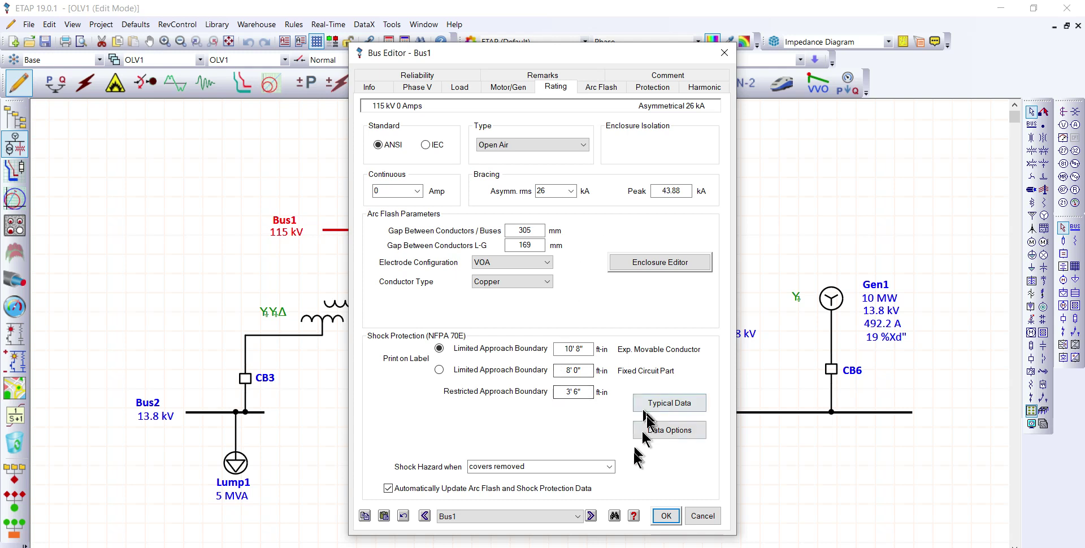
click(666, 516)
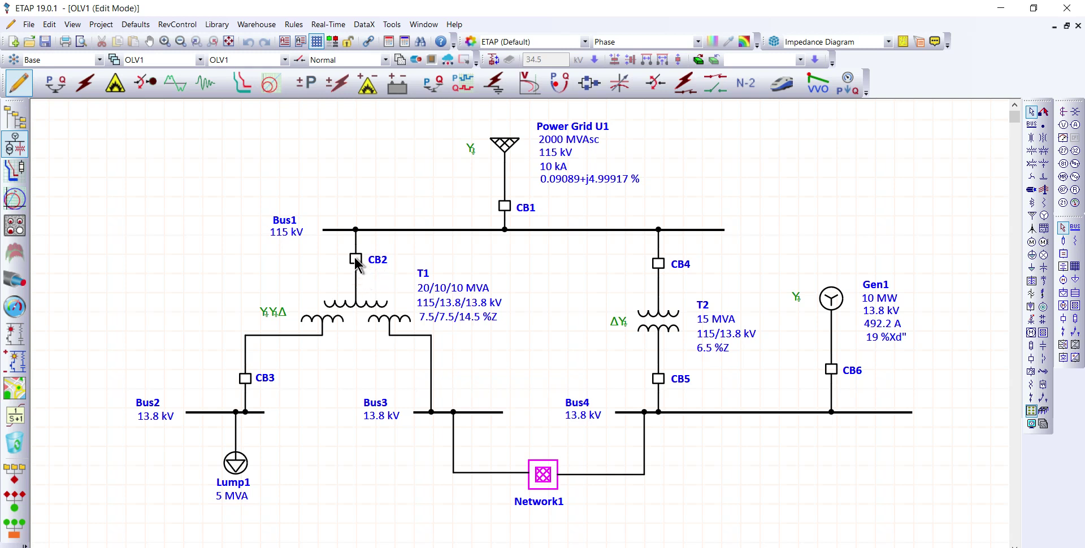
Step: Review the rating data of circuit breaker CB2 and accept its editor
double_click(353, 260)
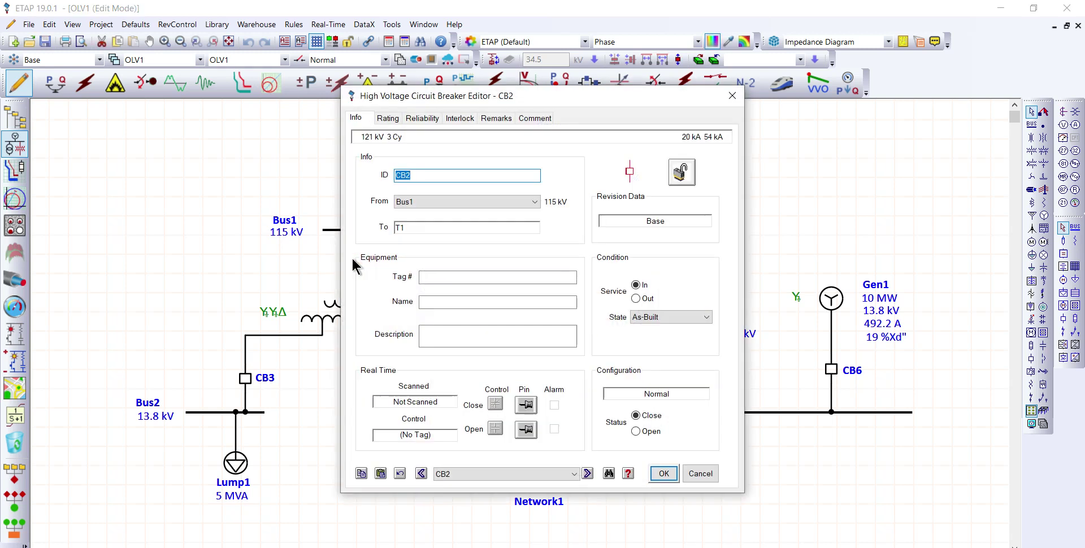
click(388, 119)
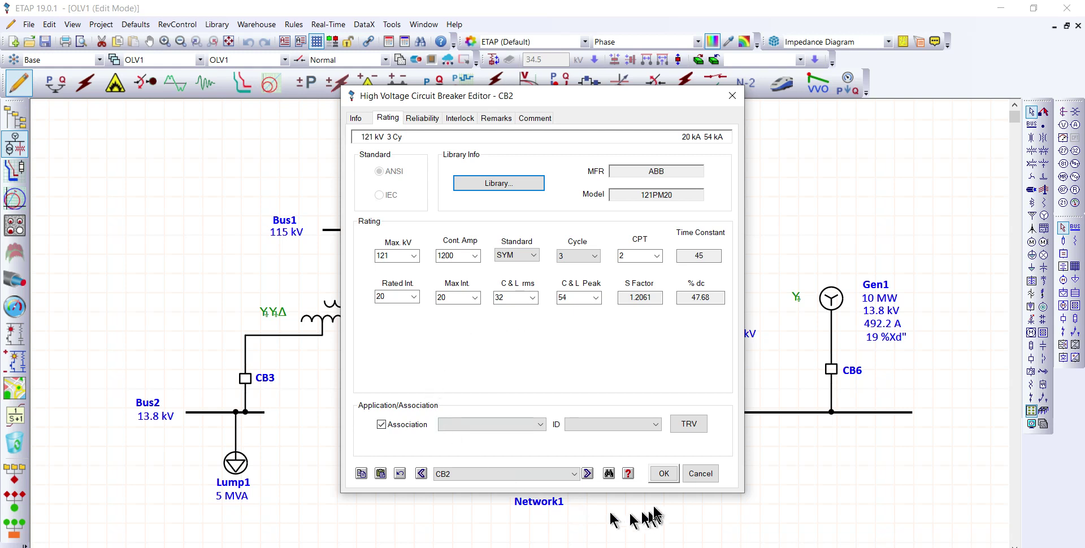
click(663, 474)
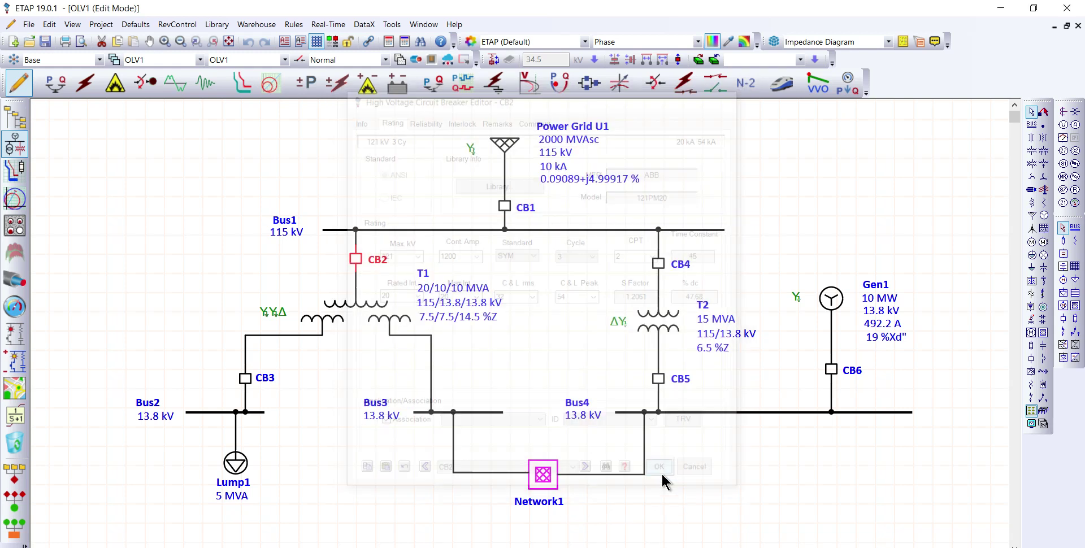
Step: Review the rating data of circuit breakers CB4 and CB3, accepting each breaker's editor
double_click(658, 265)
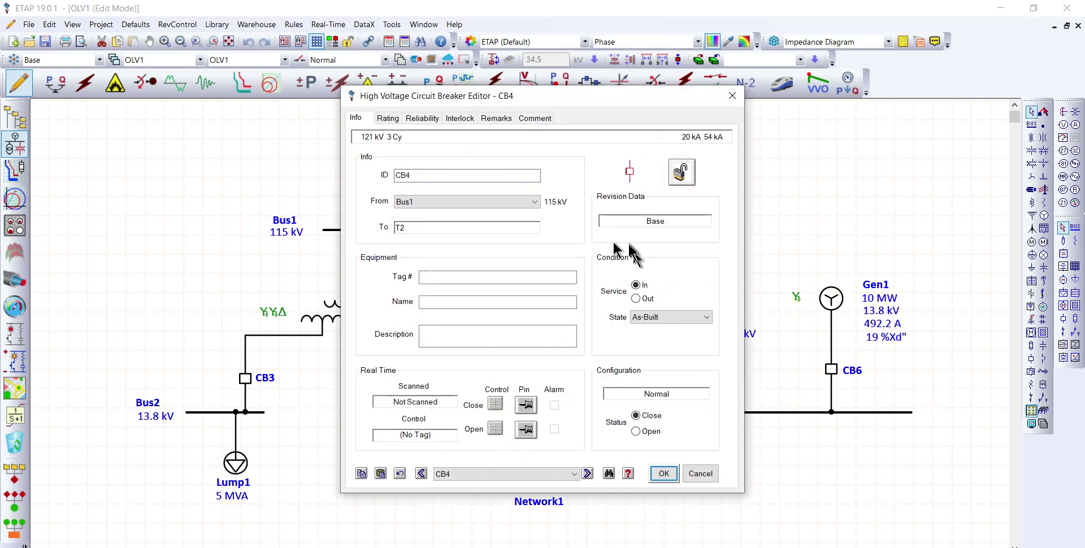
click(387, 119)
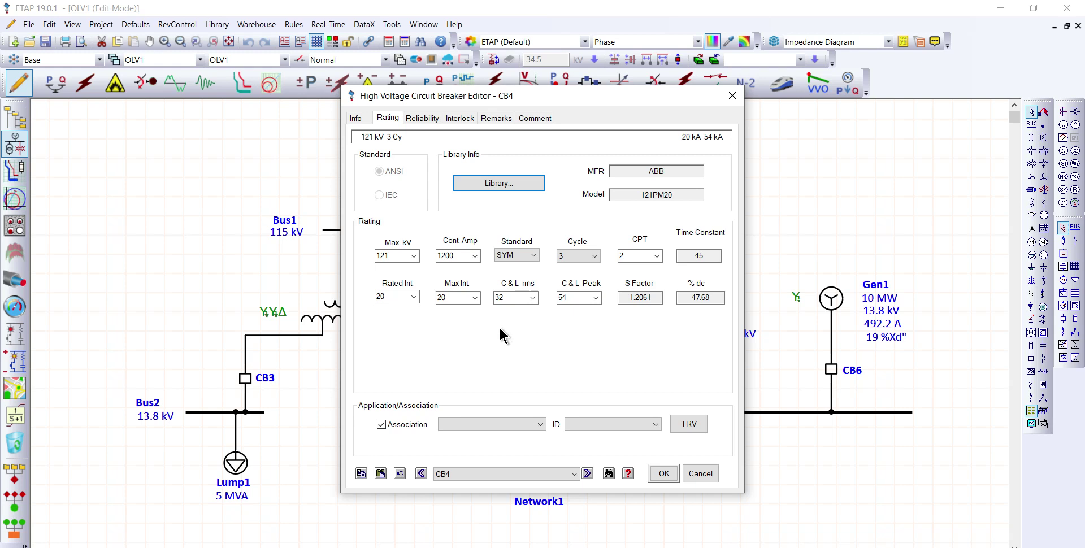
click(588, 298)
click(664, 473)
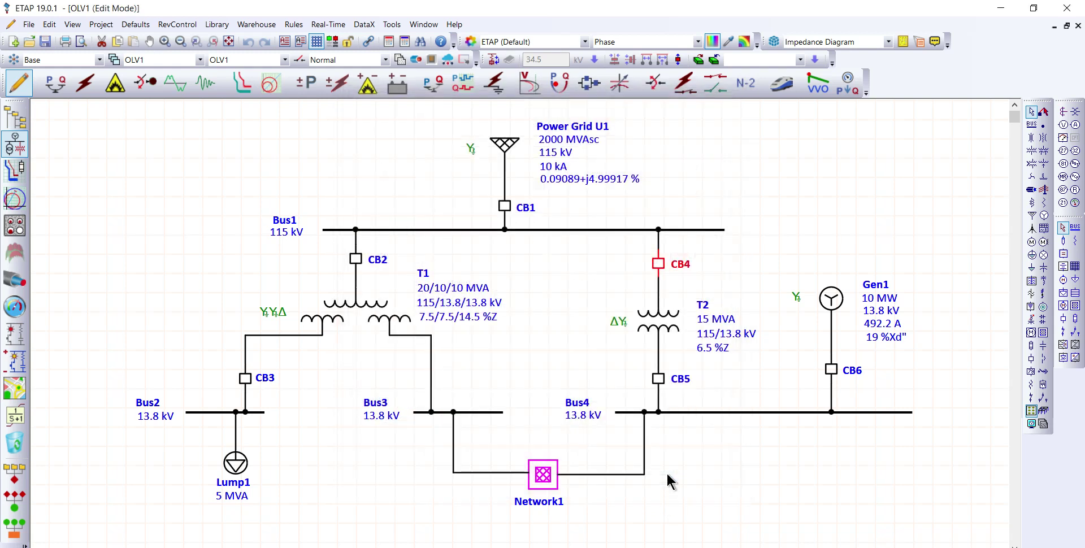
double_click(245, 379)
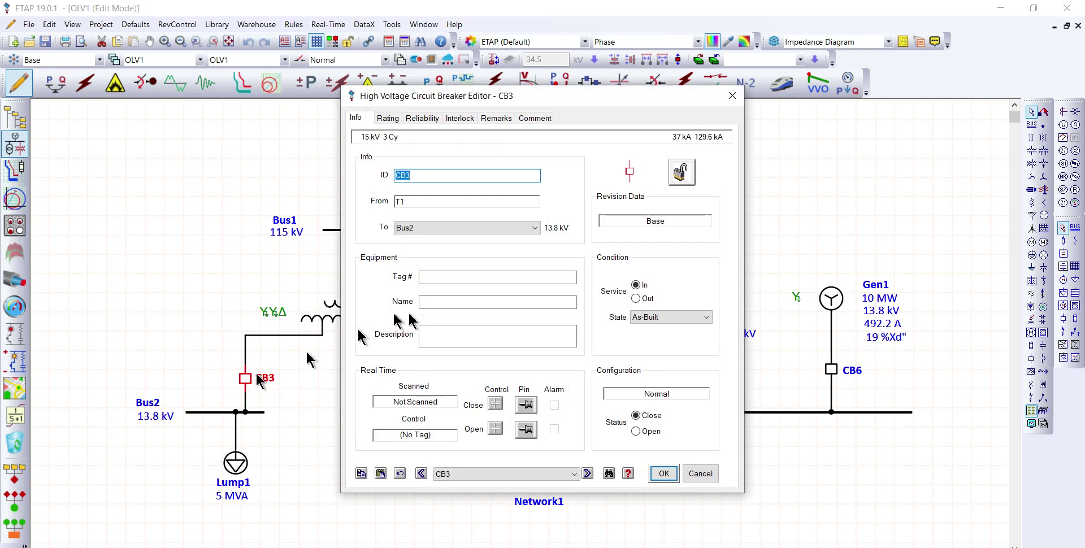
click(388, 119)
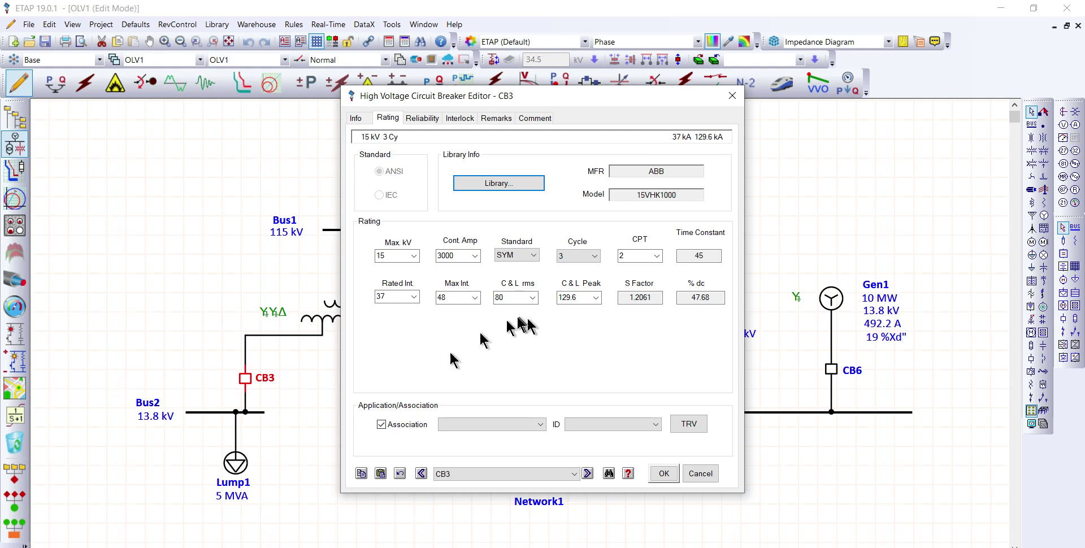
click(663, 475)
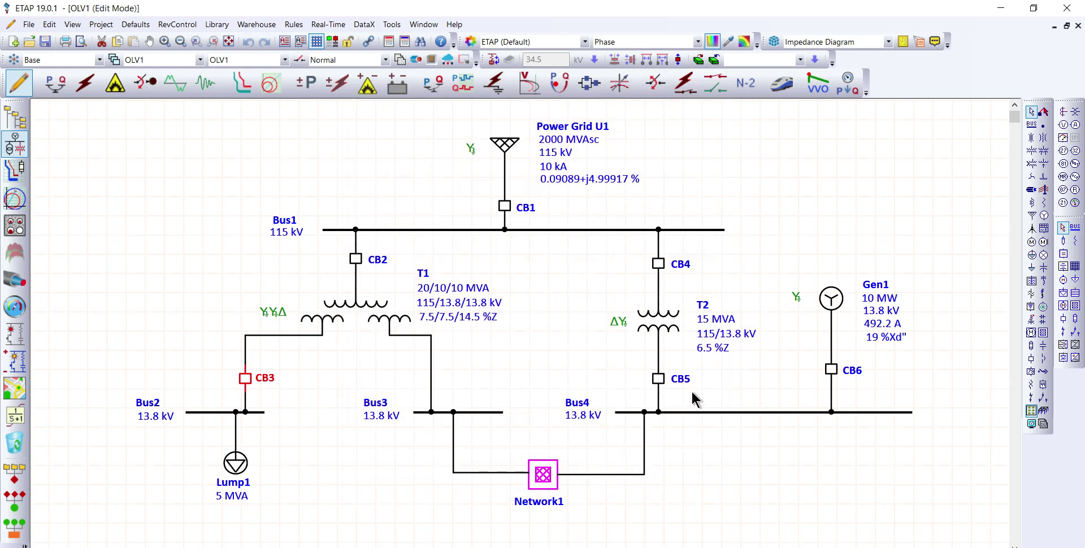
Step: Review the rating data of circuit breakers CB5 and CB6, accepting each breaker's editor
double_click(659, 377)
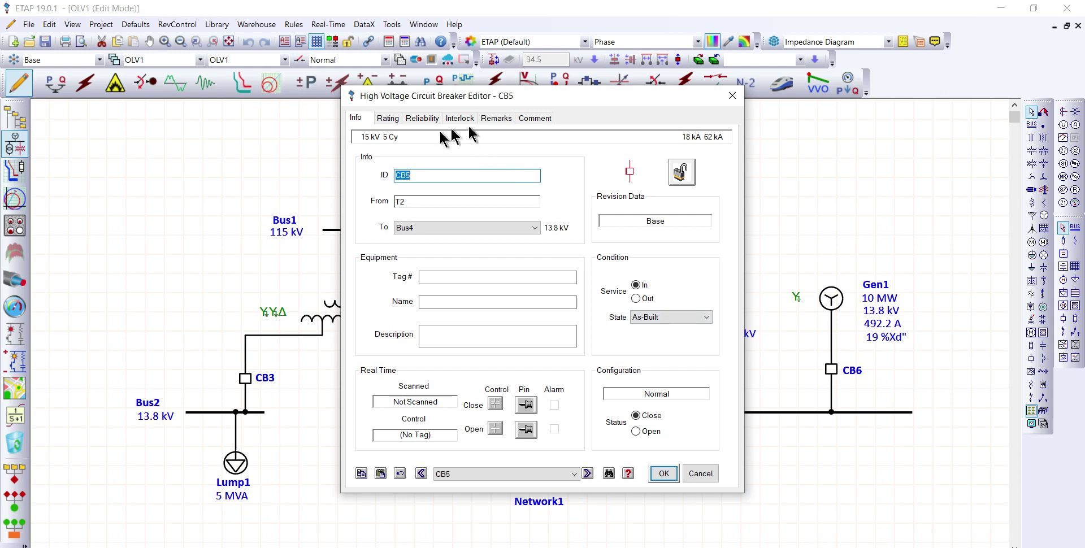
click(389, 119)
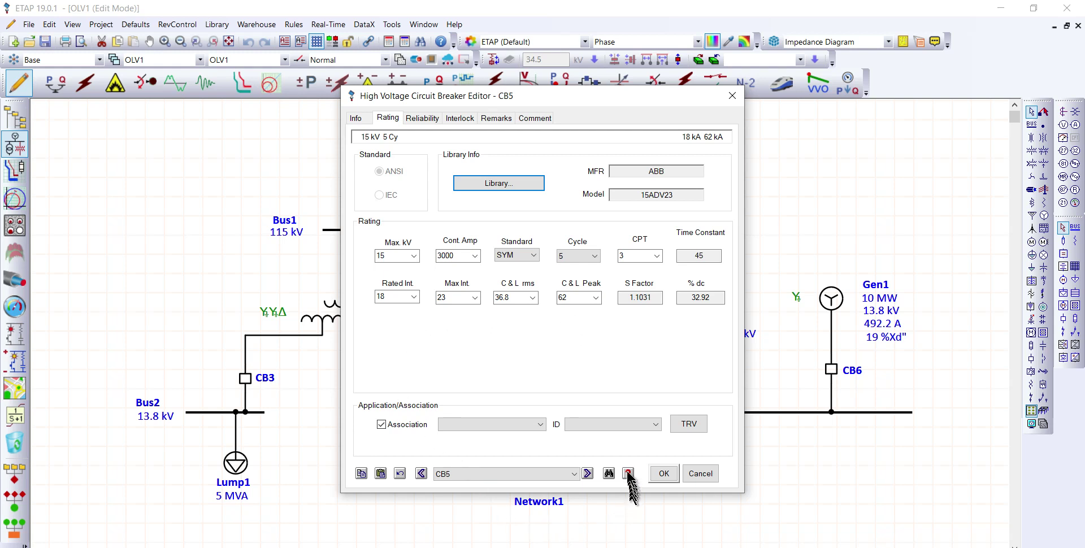
click(662, 475)
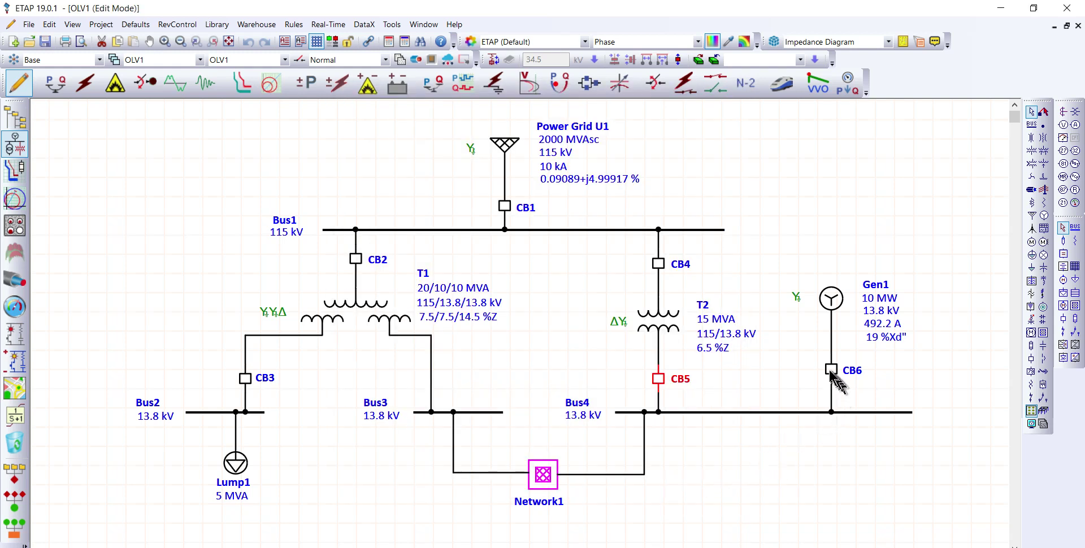
double_click(829, 370)
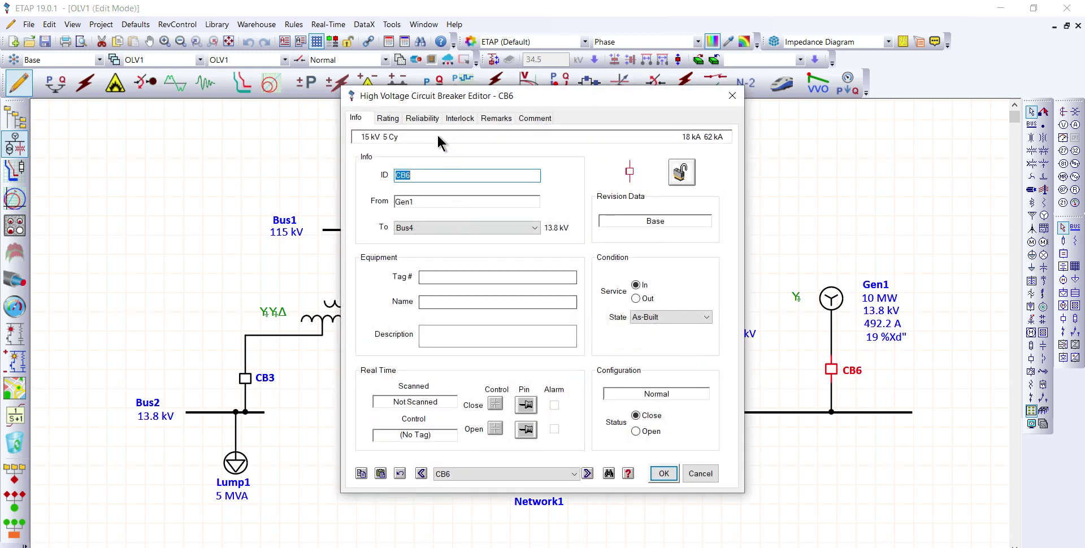
click(395, 120)
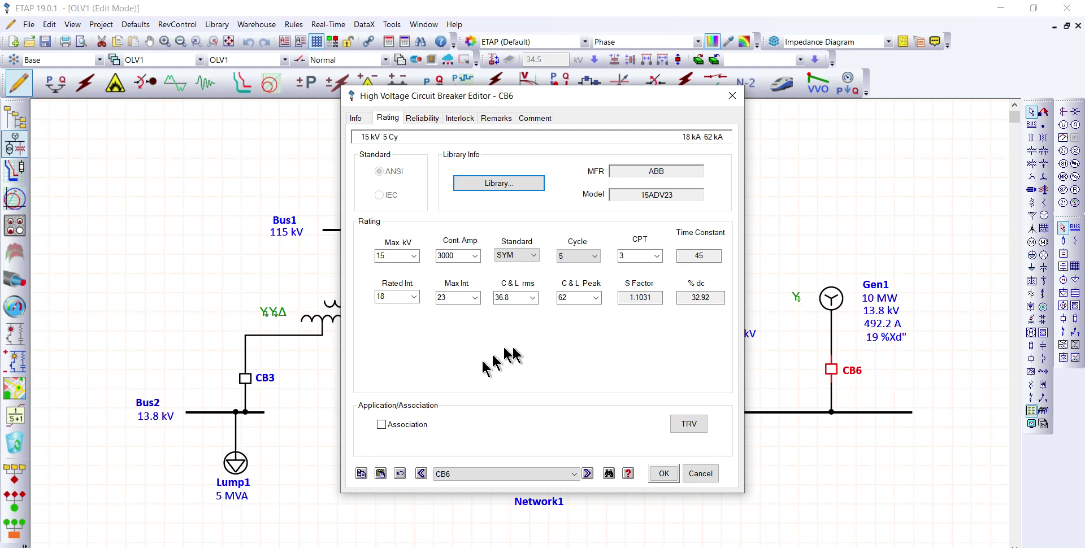
click(664, 475)
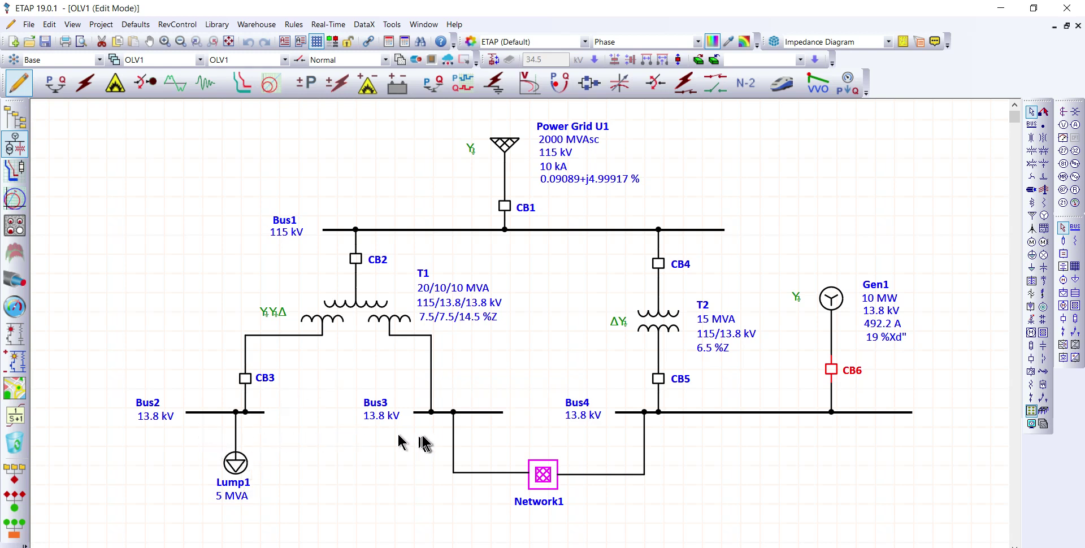
Step: Choose Switchgear as the equipment type in Bus2's ratings and accept the bus data
double_click(213, 414)
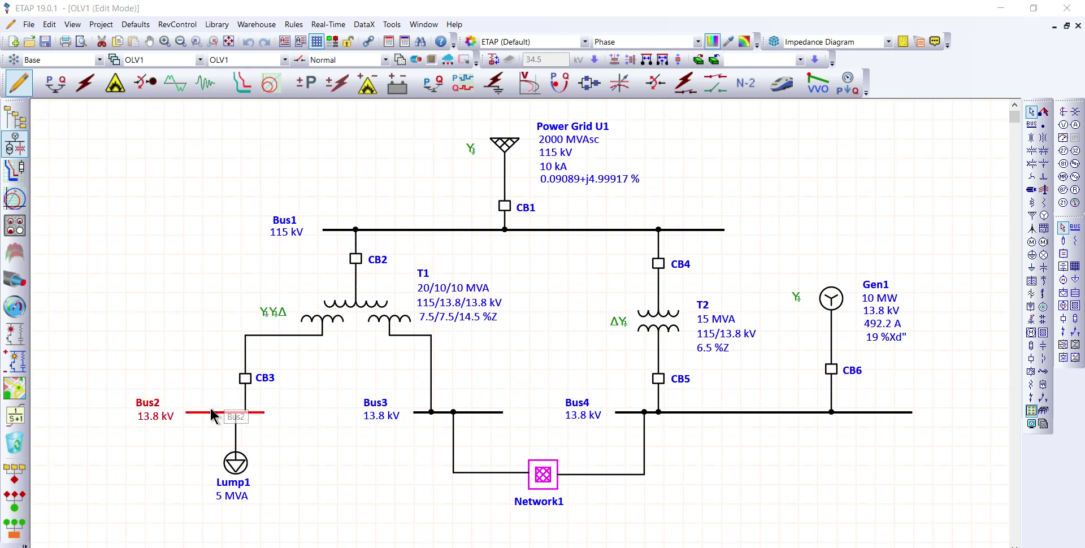
click(555, 86)
click(568, 145)
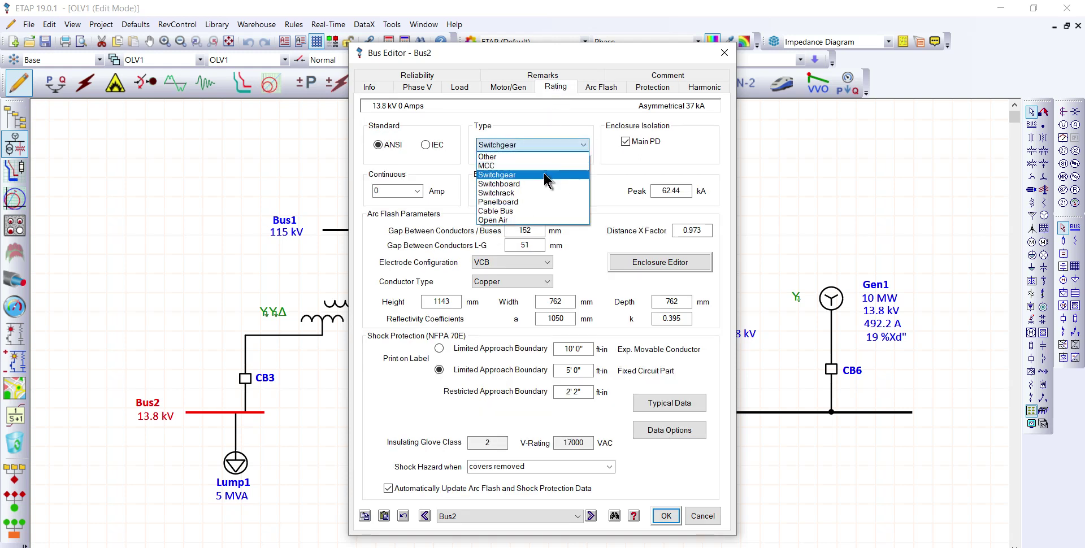
click(544, 173)
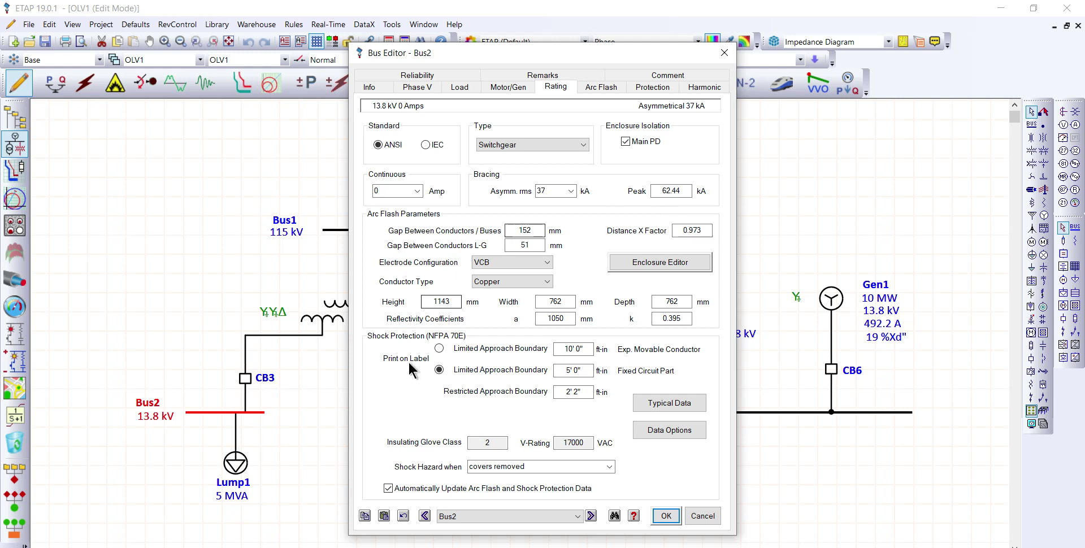
click(665, 515)
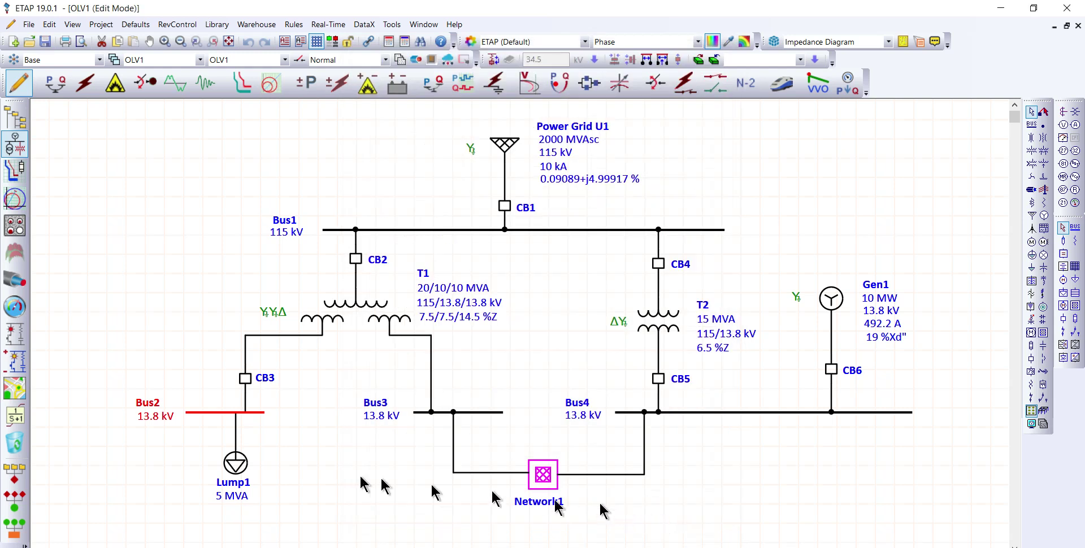
Step: Review the rating and bracing data of Bus3 and Bus4, accepting each bus editor
double_click(485, 412)
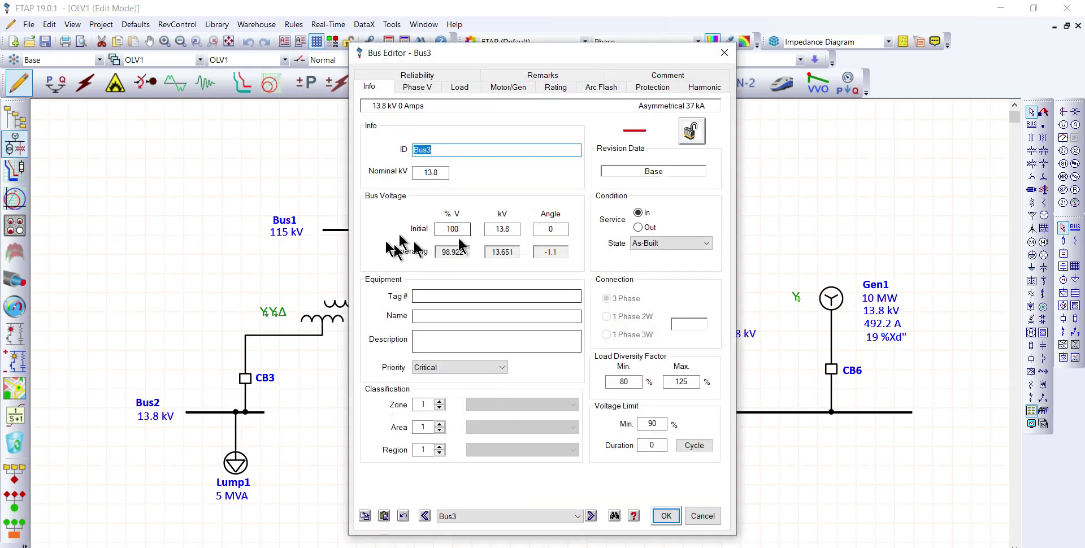
click(554, 88)
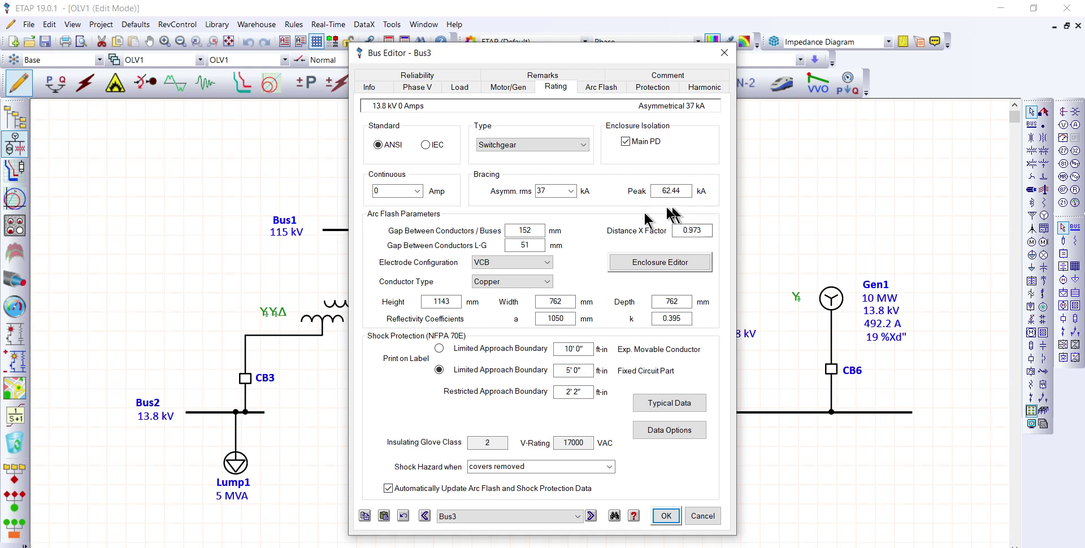
click(666, 516)
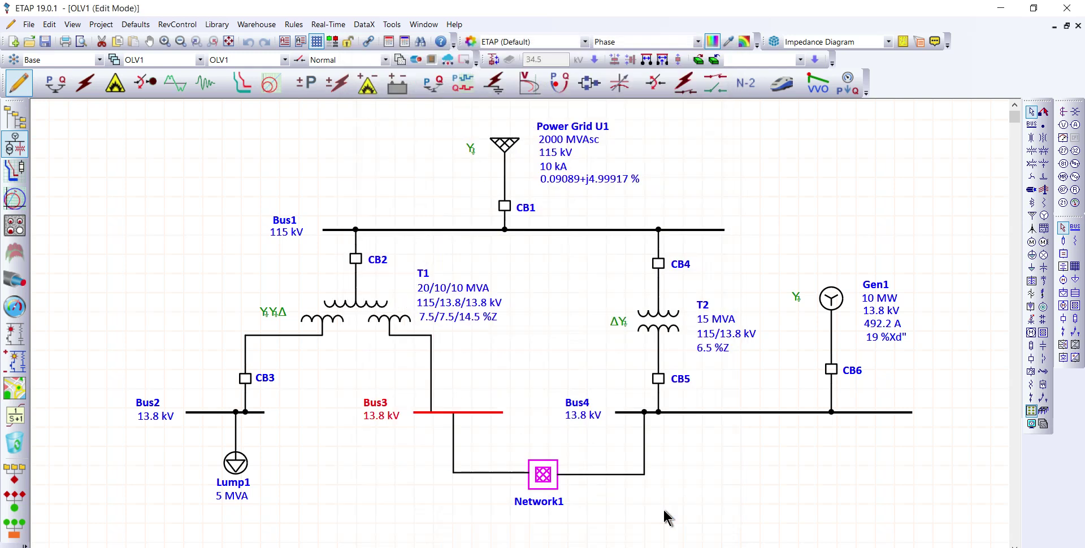
double_click(753, 419)
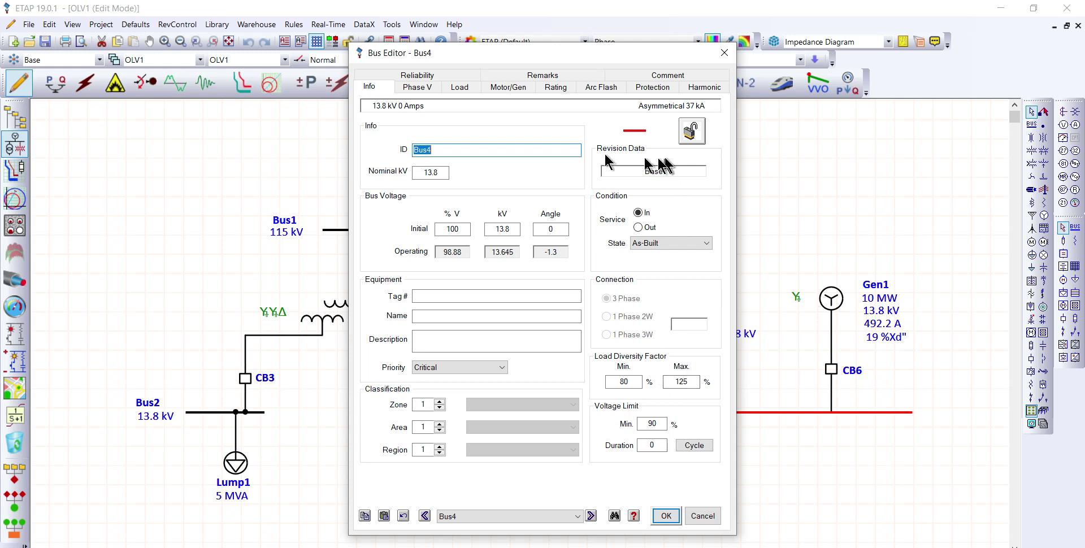
click(554, 88)
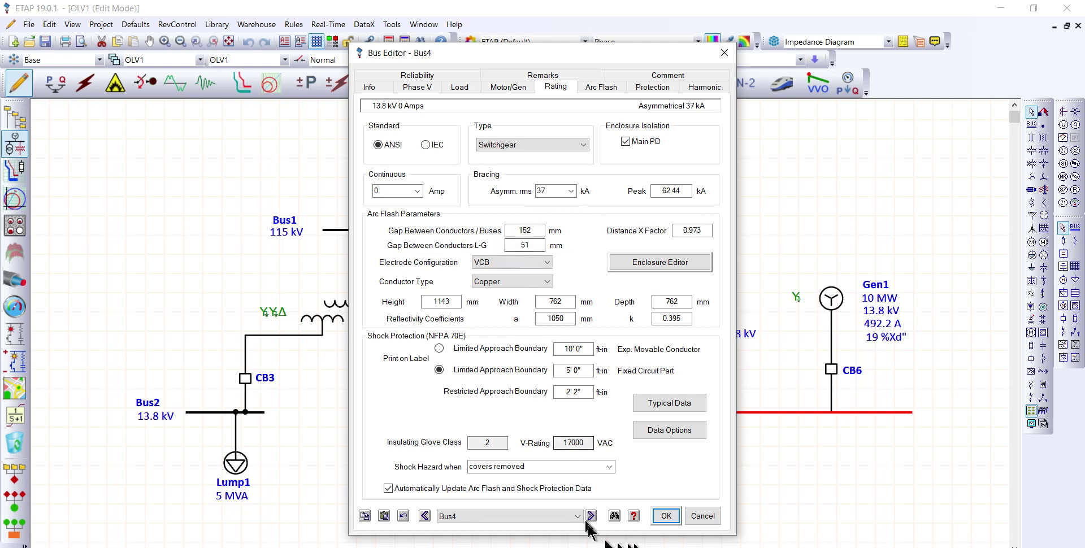
click(667, 517)
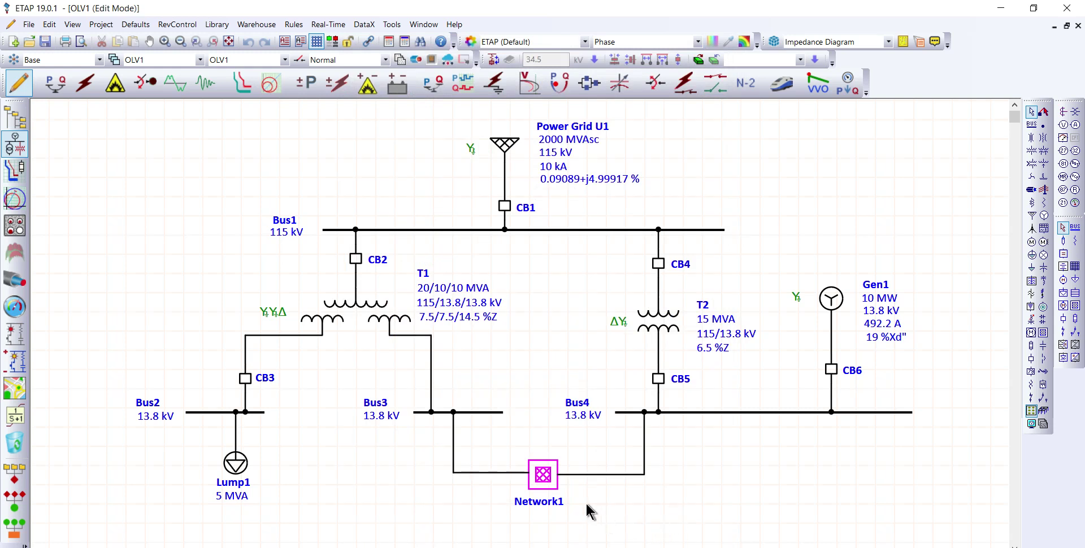
Step: Open the nested Network1 diagram and review the bracing ratings of Bus5 and Bus6, accepting each editor
double_click(553, 480)
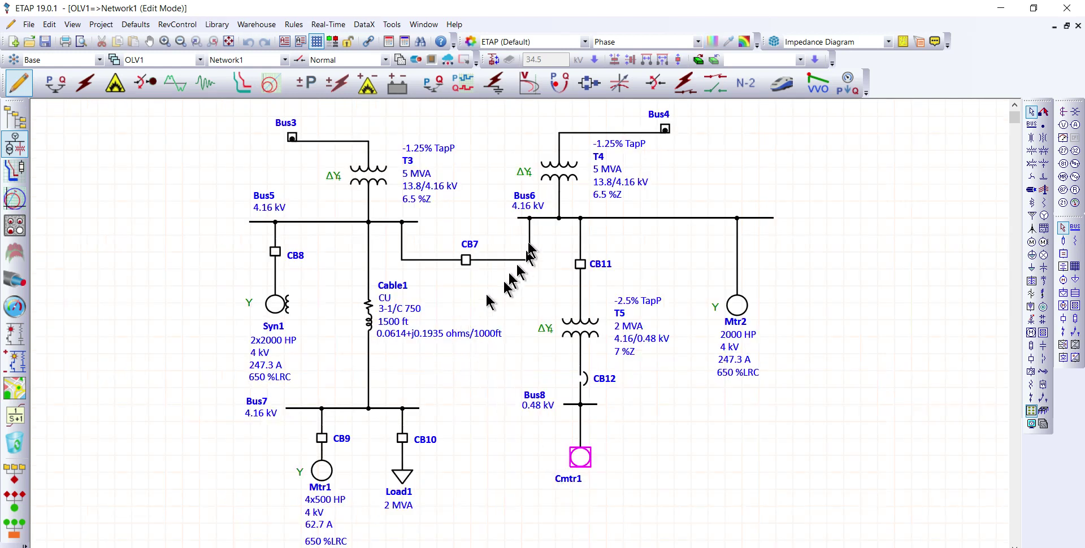
double_click(333, 222)
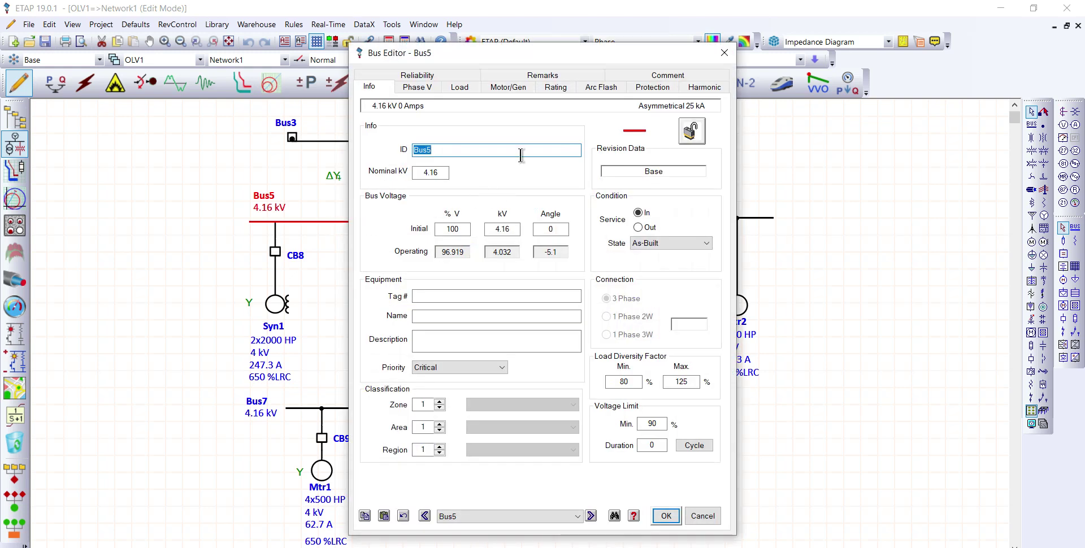
click(555, 87)
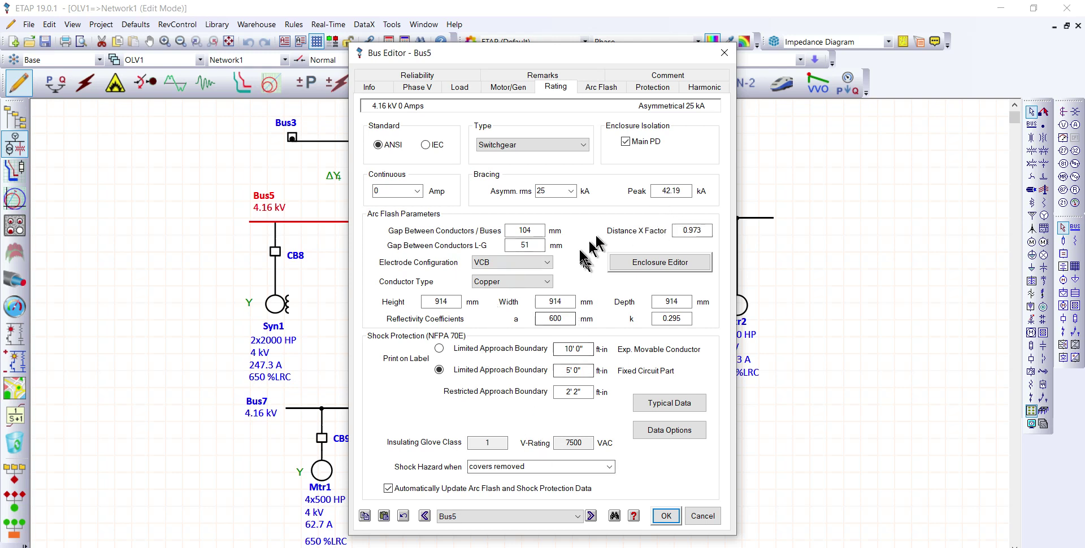
click(666, 515)
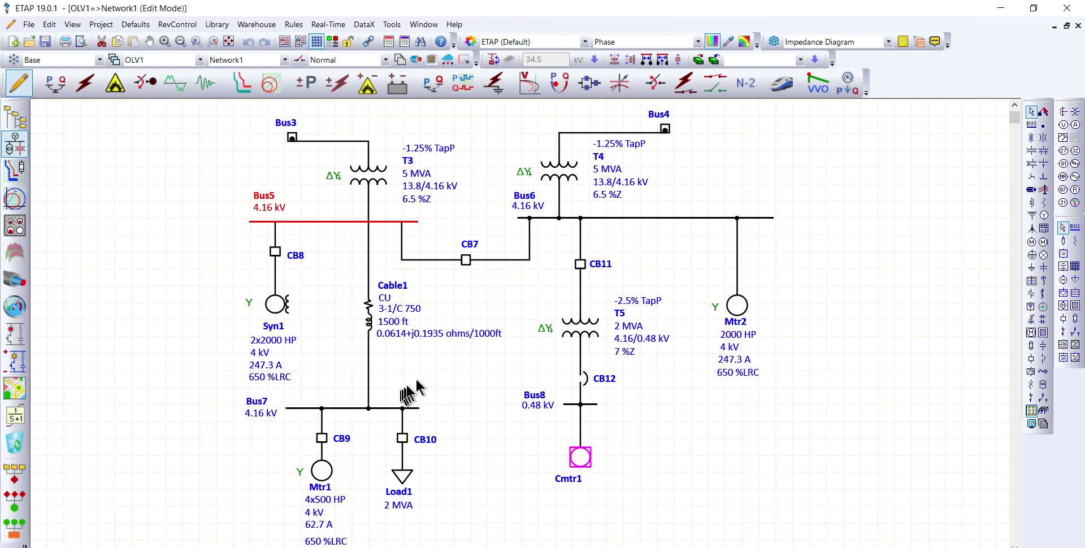
double_click(621, 222)
click(550, 86)
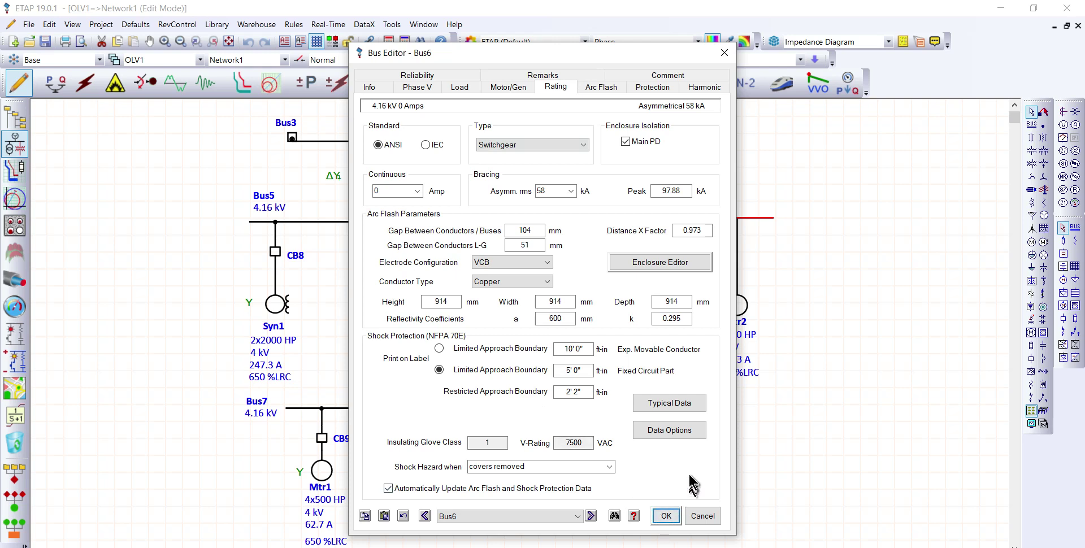
click(665, 517)
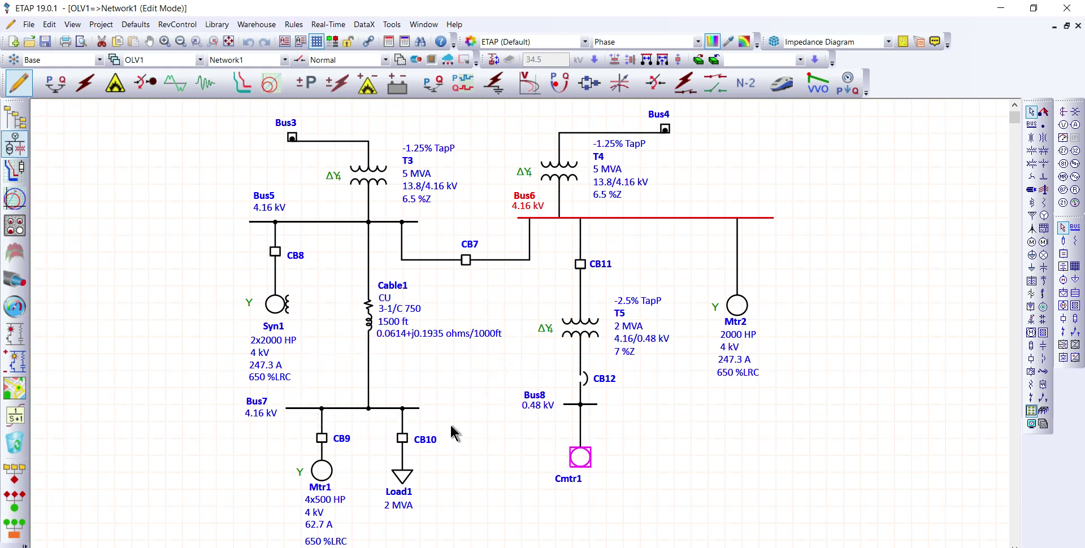
Step: Review the rating and bracing data of Bus7 and Bus8 in Network1, accepting each bus editor
double_click(342, 407)
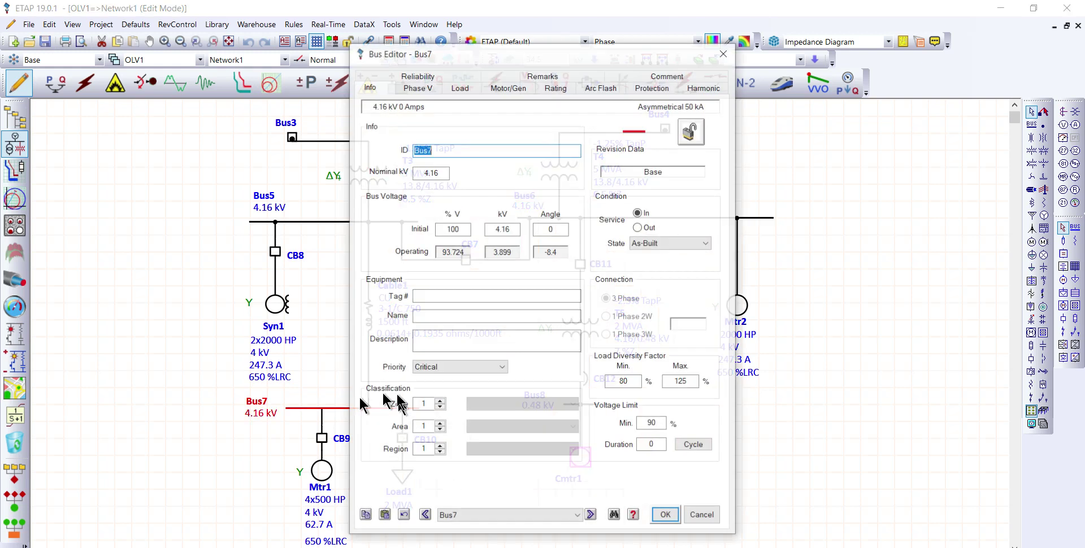
click(556, 87)
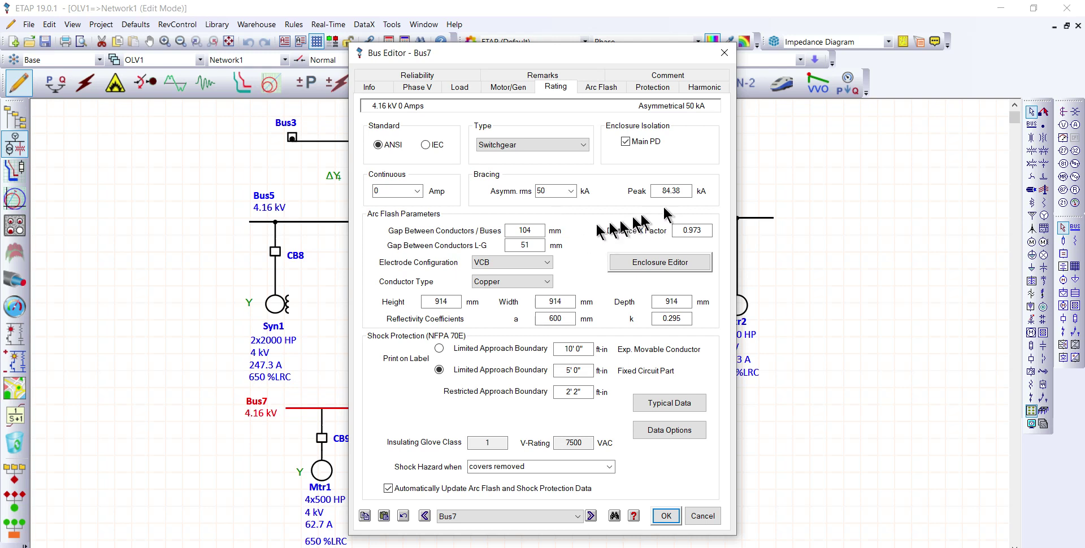
click(667, 517)
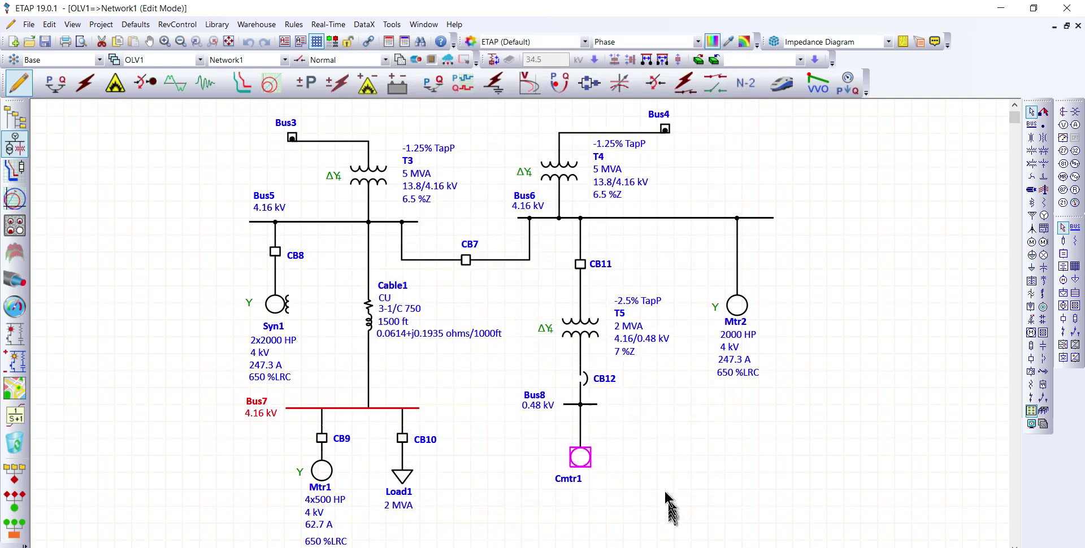
double_click(593, 405)
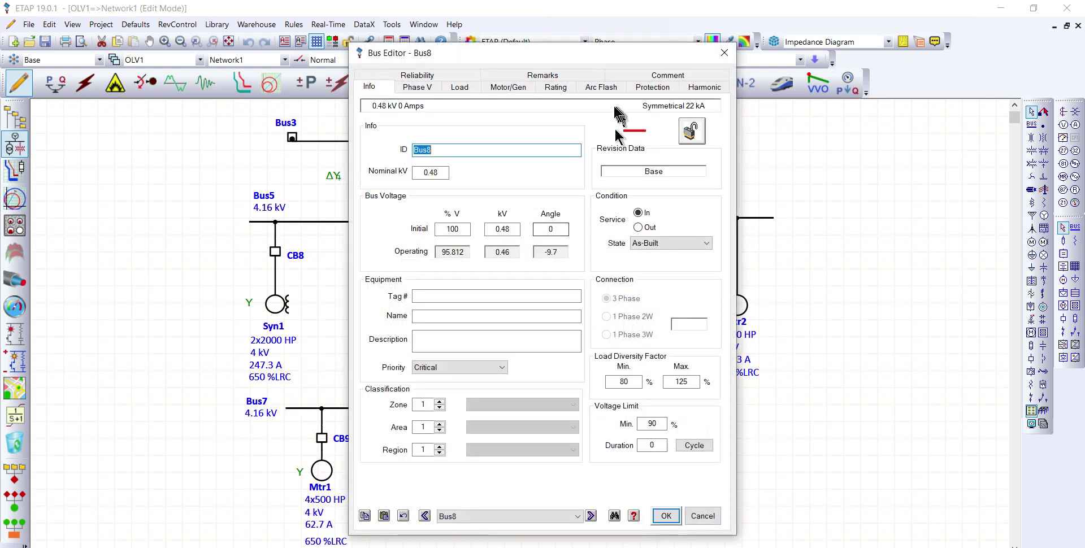
click(555, 87)
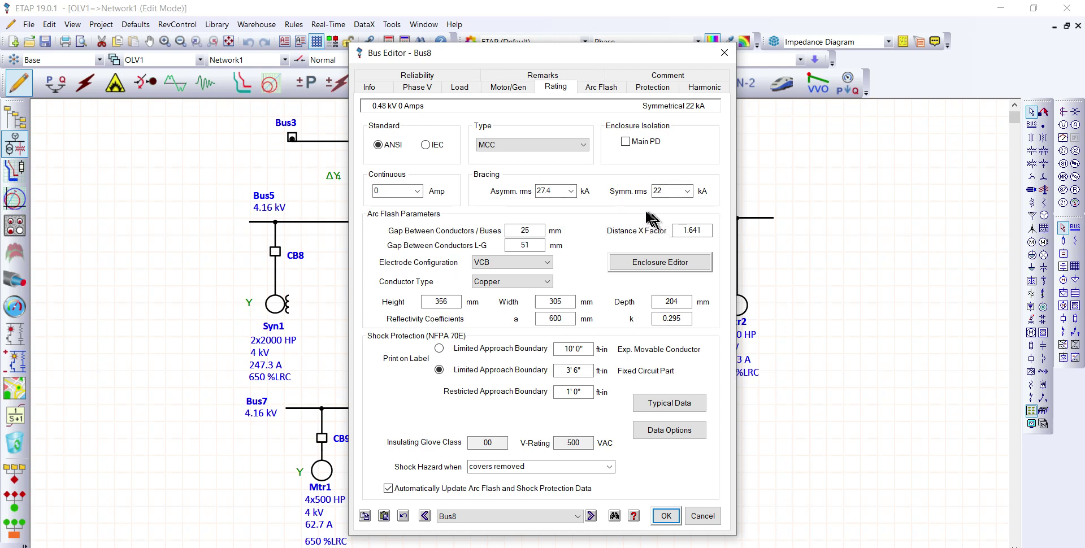
drag(590, 64, 543, 51)
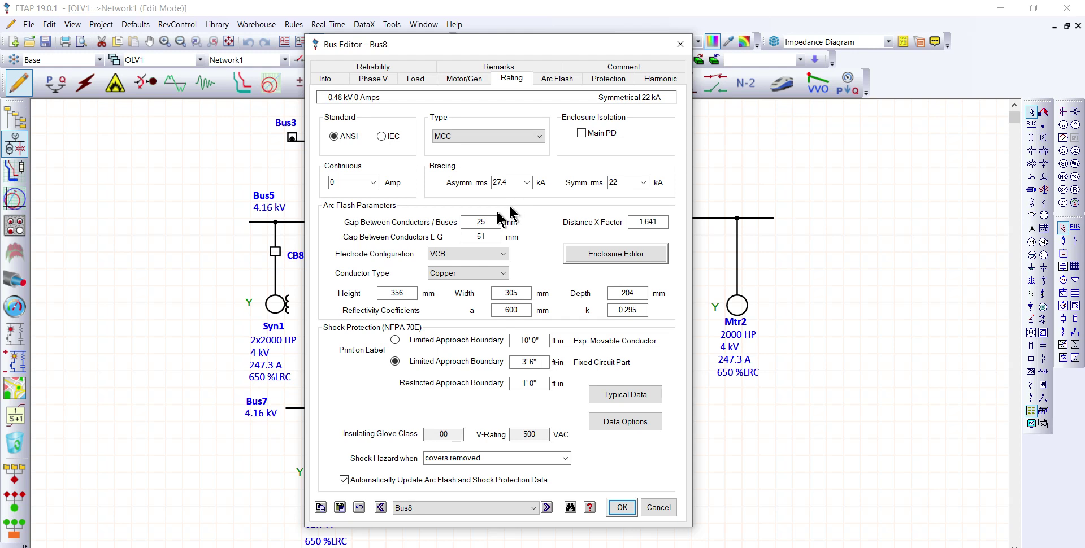
click(621, 507)
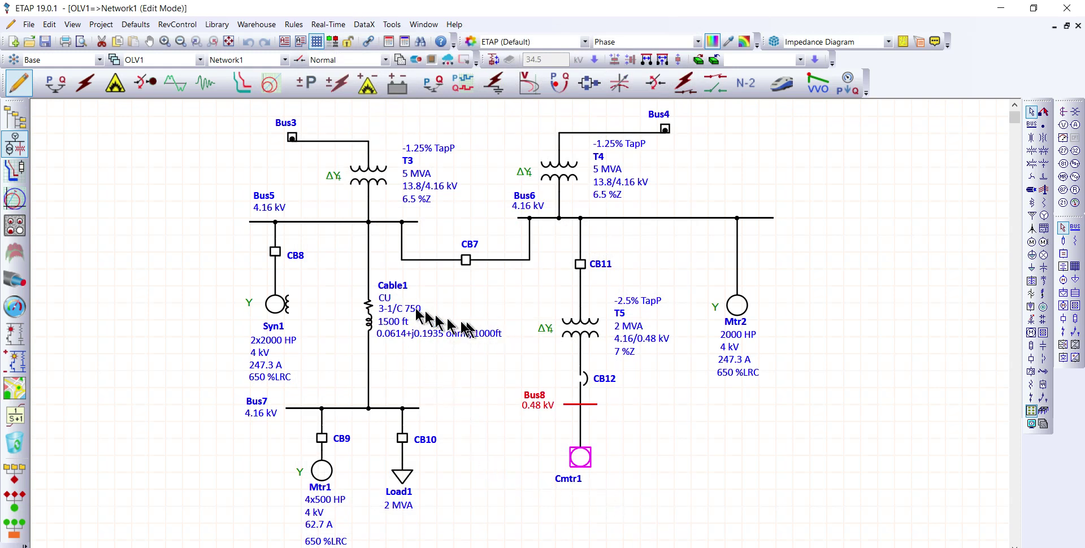
Step: Review the rating data of circuit breakers CB8 and CB11 in Network1, accepting each breaker editor
double_click(274, 253)
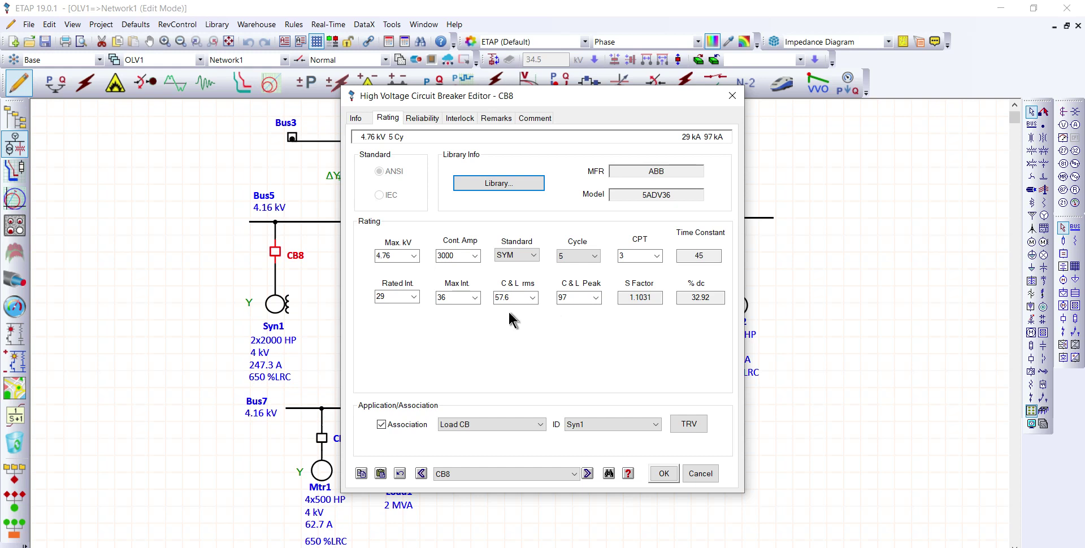
click(659, 476)
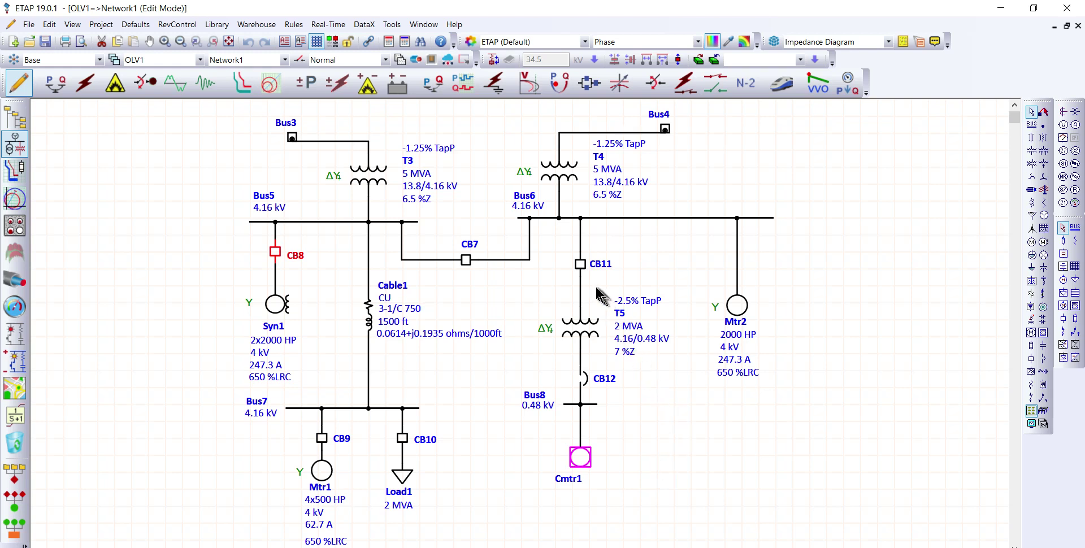
double_click(580, 265)
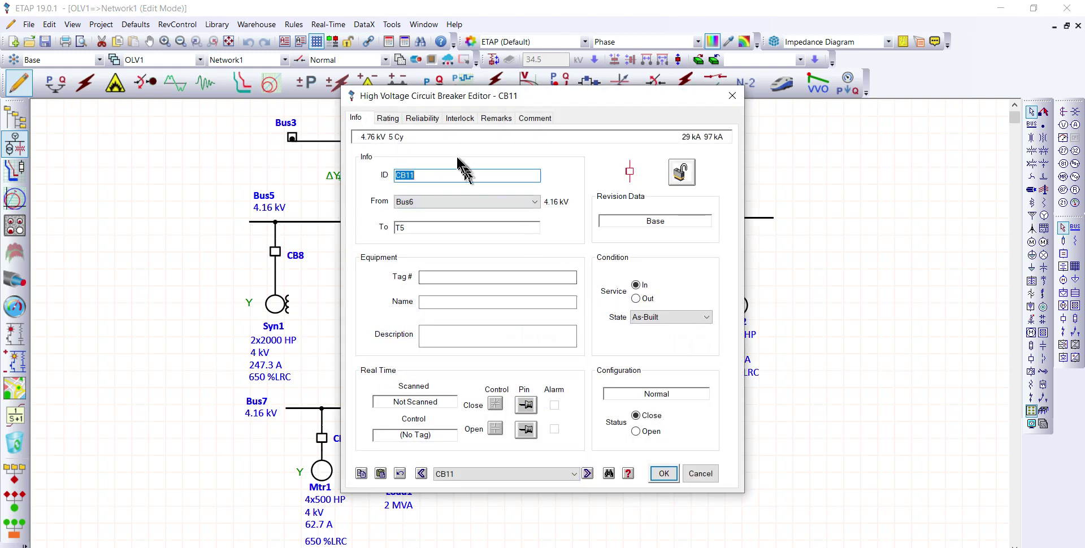
click(388, 118)
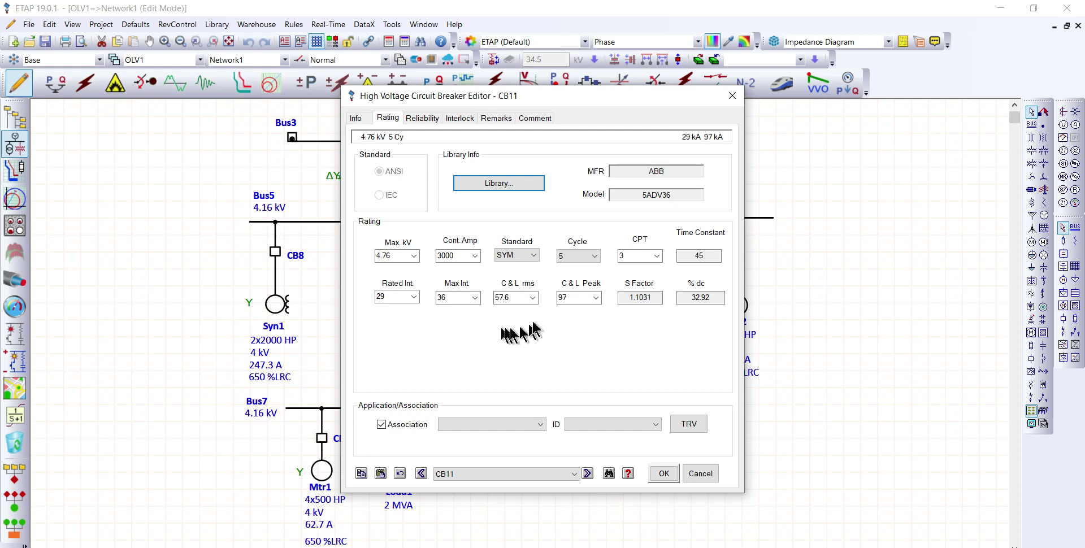
click(662, 472)
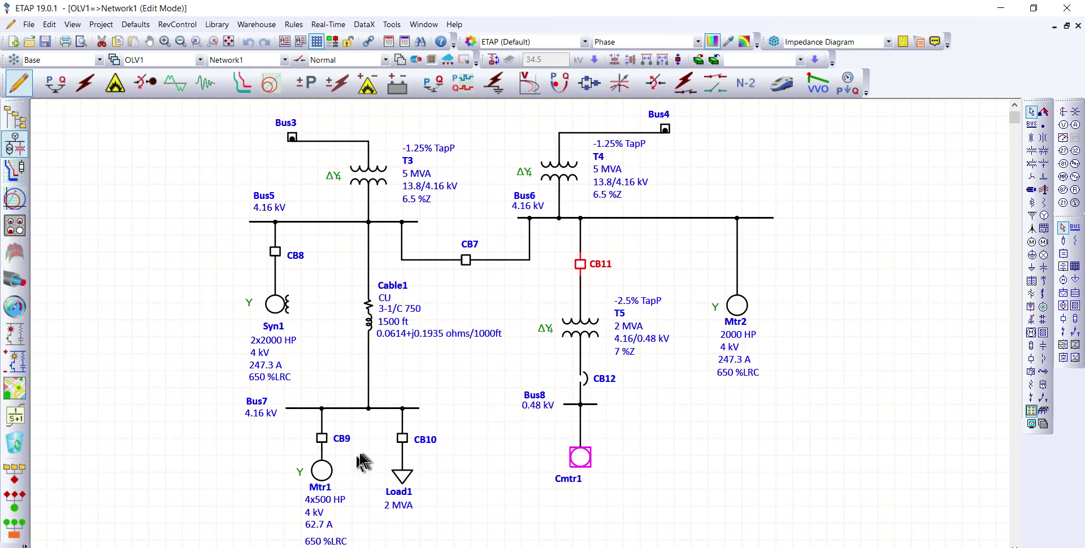
Step: Review the rating data of CB9 and CB10 below Bus7, accepting each high-voltage breaker editor
double_click(322, 438)
click(396, 118)
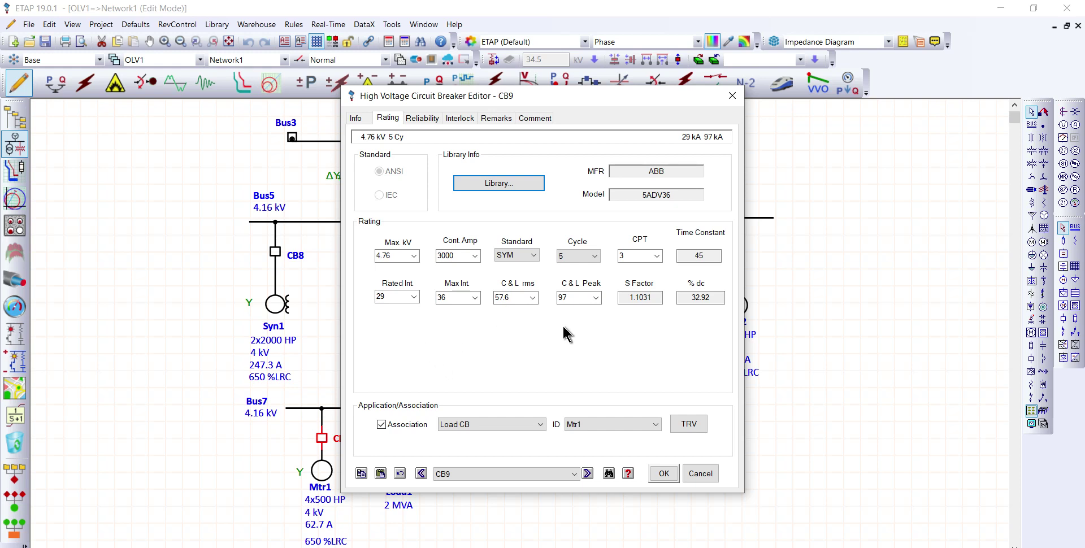
click(669, 476)
click(402, 440)
double_click(401, 440)
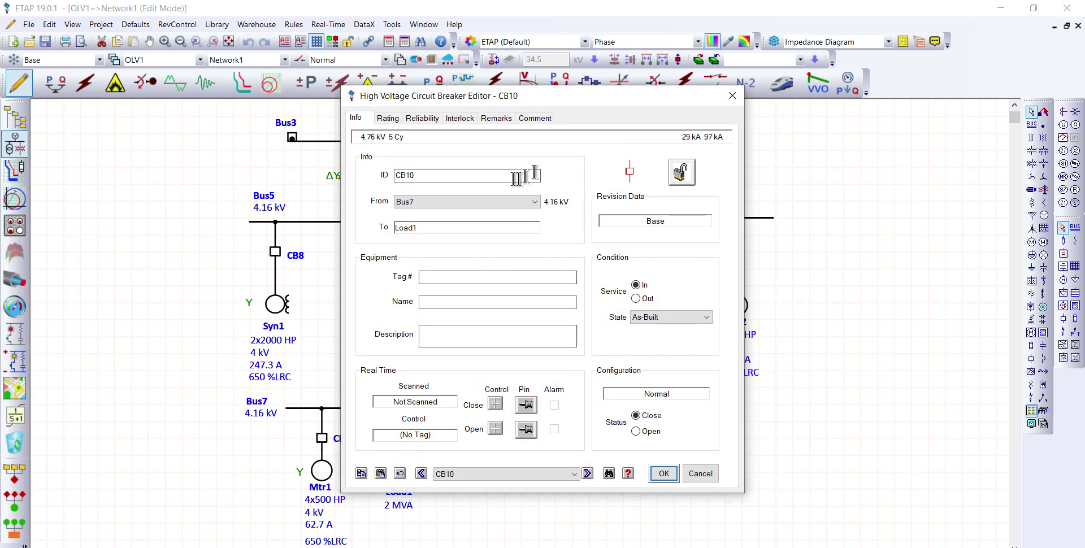
click(386, 118)
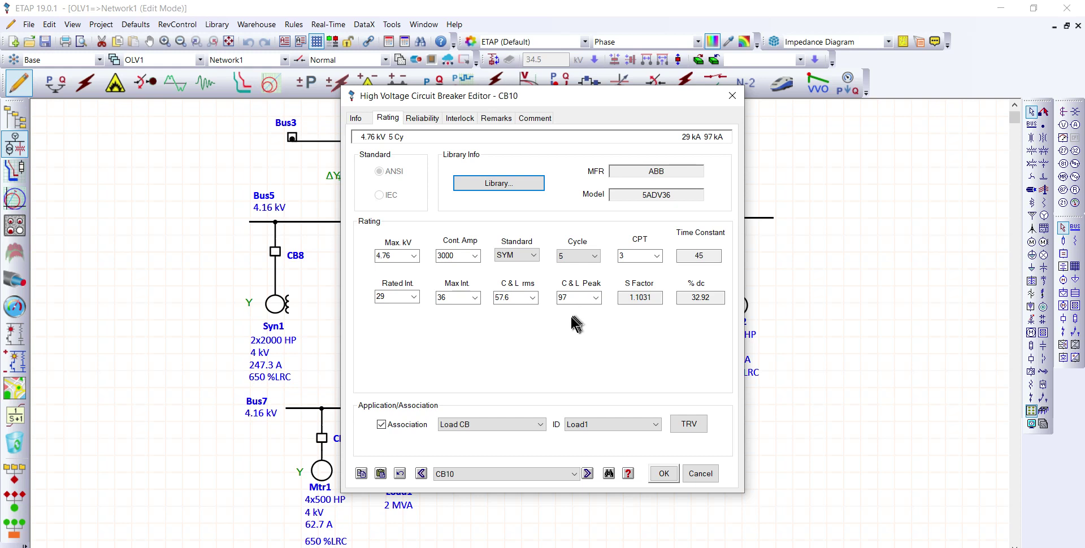
click(664, 475)
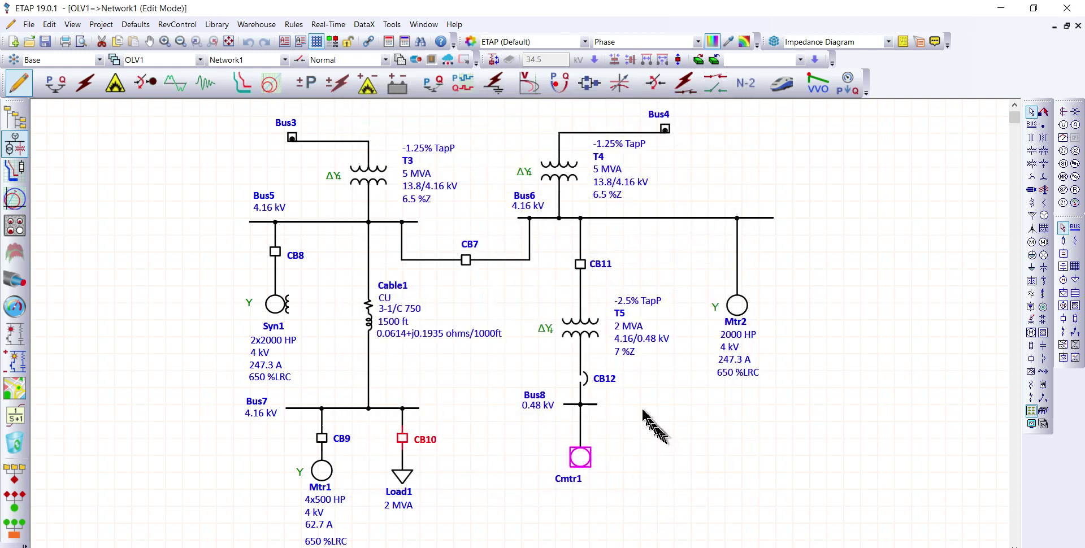
Step: Check the rating data of low-voltage breaker CB12 above Bus8 and close its editor without saving
click(586, 379)
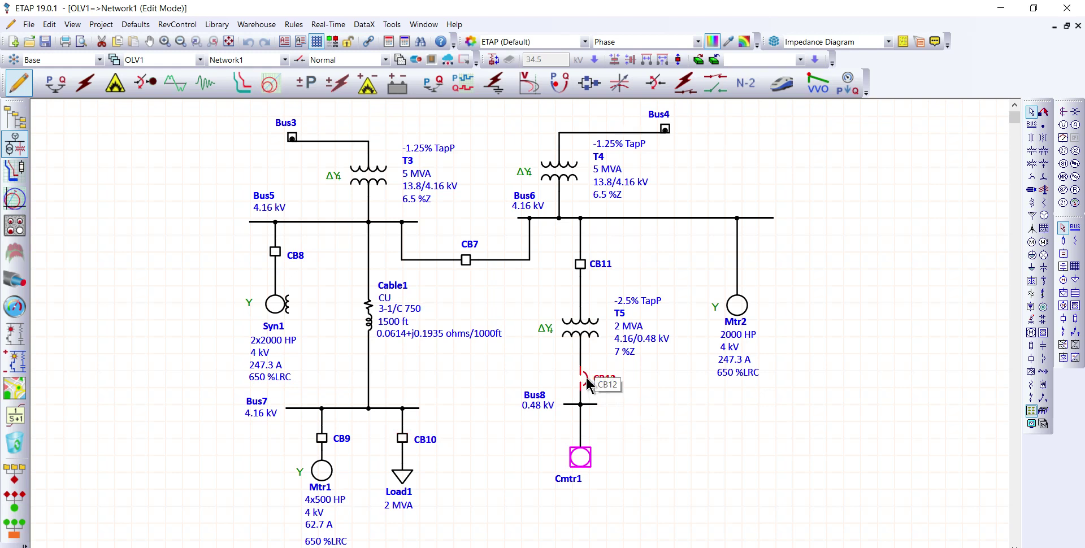
double_click(586, 383)
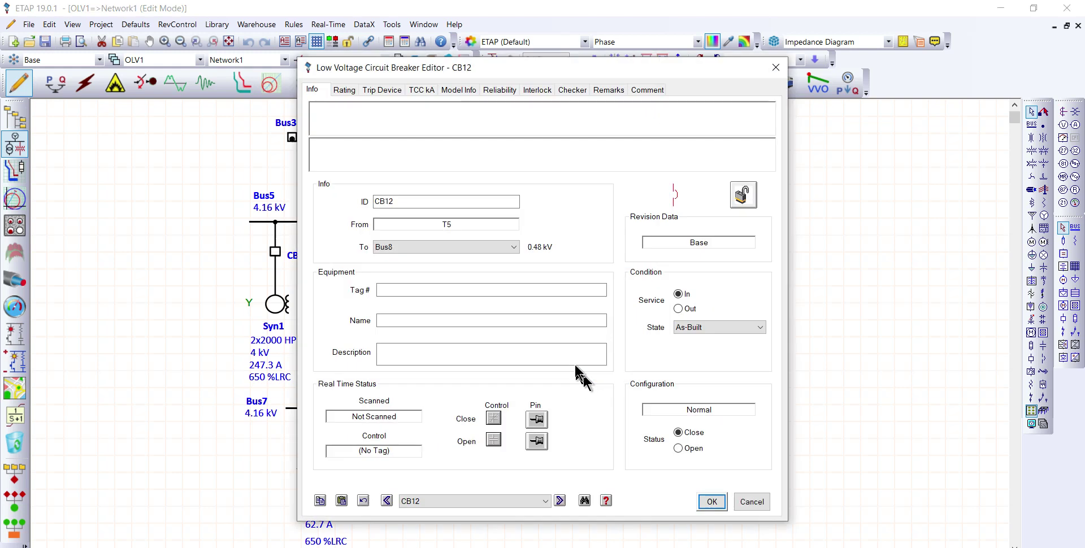
click(344, 91)
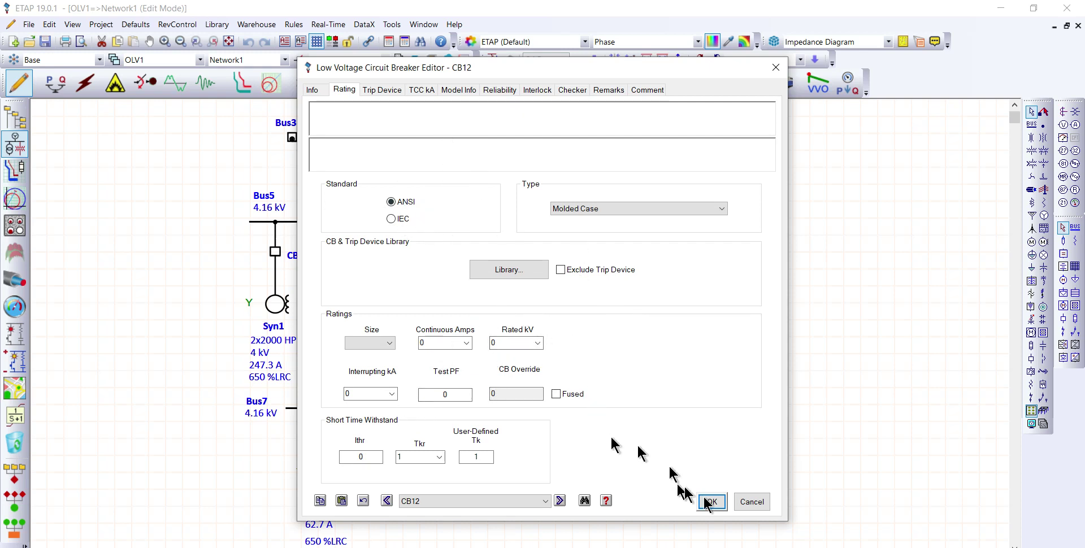
click(751, 502)
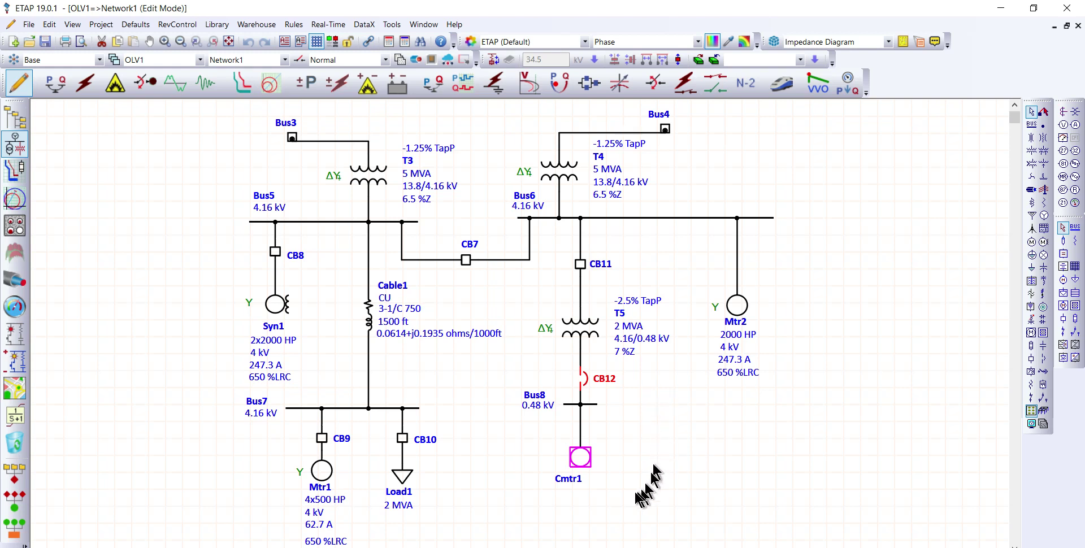
Step: Open the nested Cmtr1 diagram and review the ratings of breaker CB13, accepting its editor
double_click(587, 459)
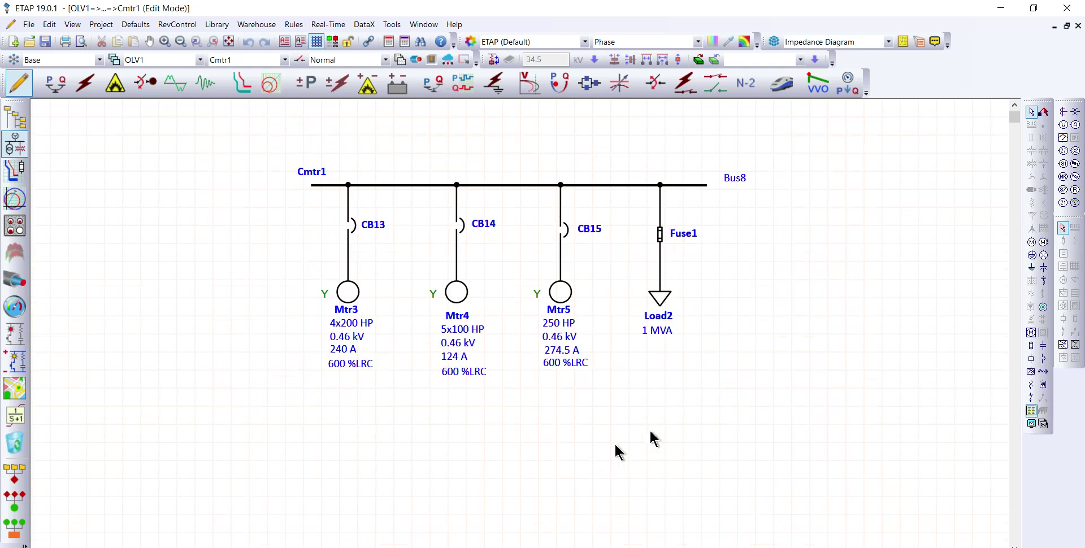
double_click(600, 185)
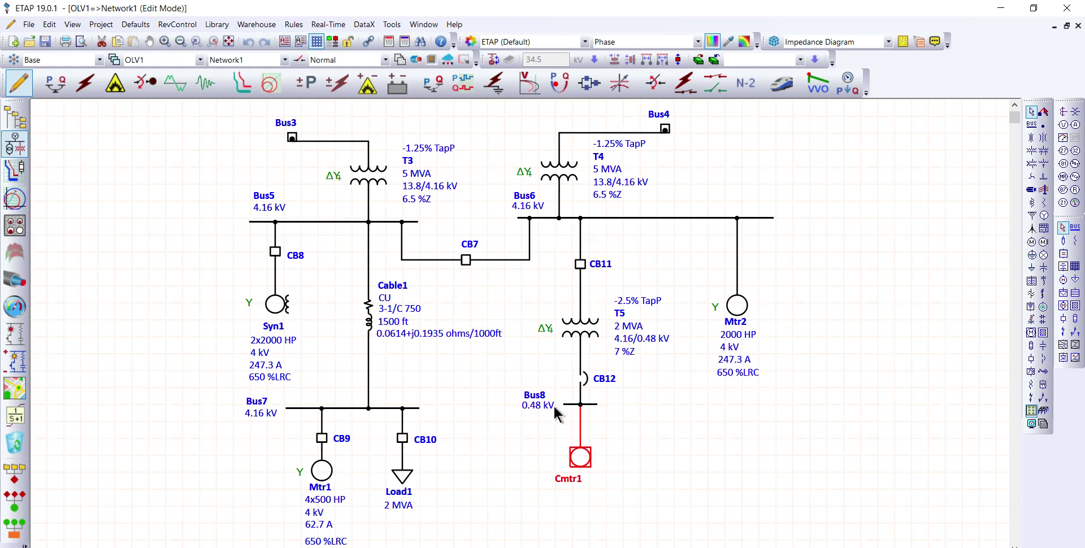
double_click(579, 455)
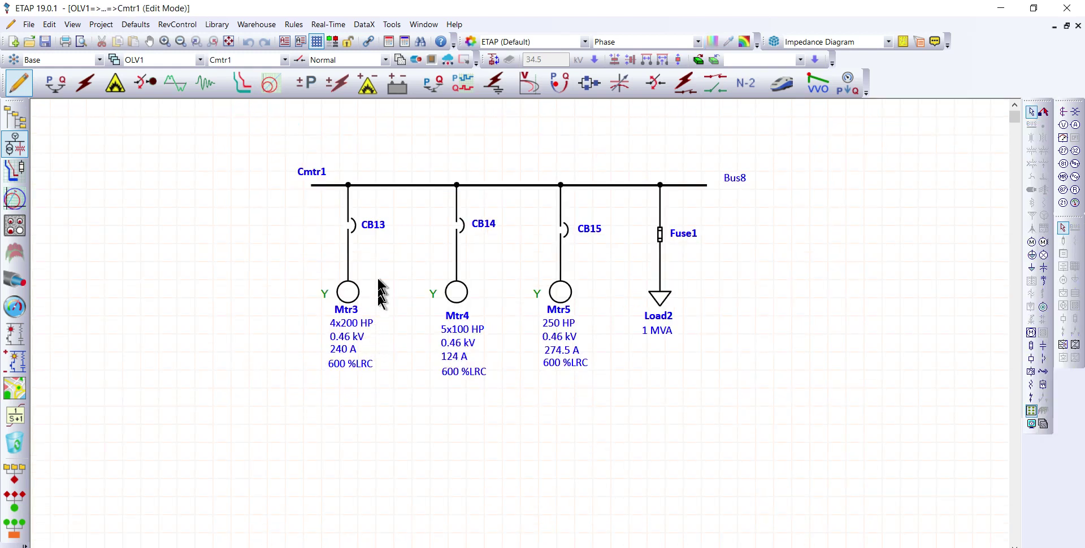
double_click(350, 222)
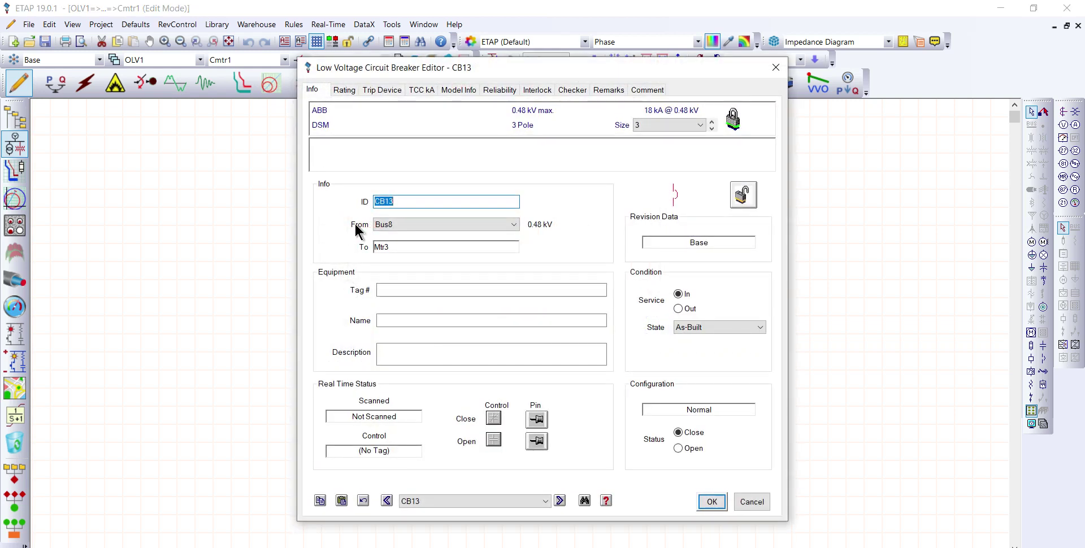
click(343, 89)
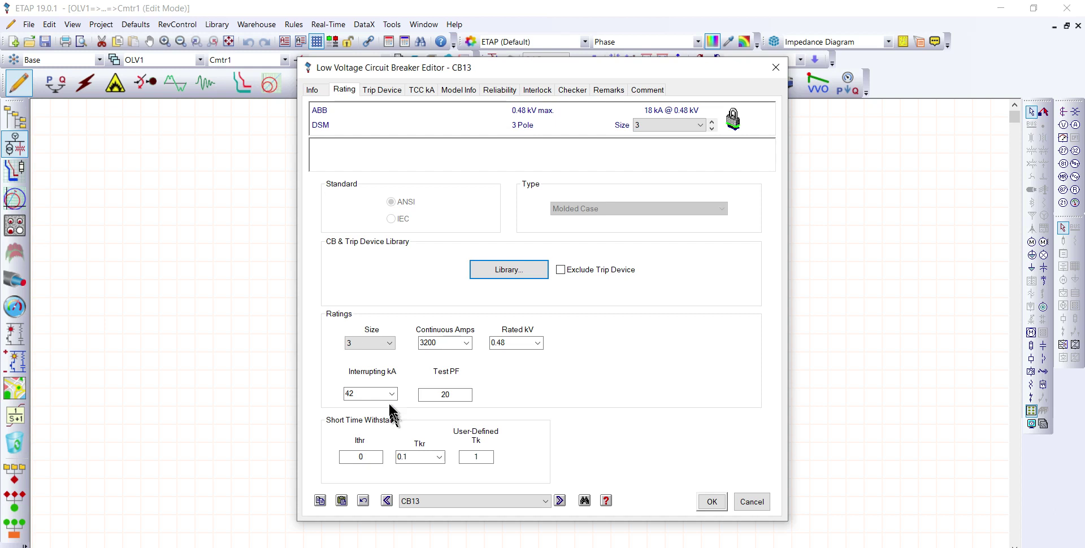
drag(547, 68, 532, 50)
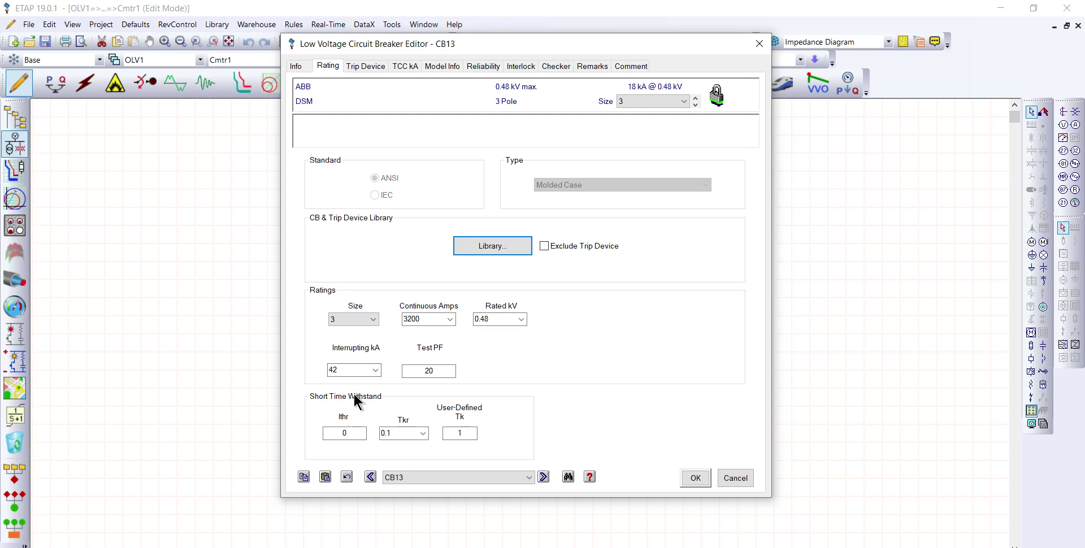
click(694, 479)
Step: Review the rating data of low-voltage breakers CB14 and CB15 in Cmtr1, accepting each editor
double_click(463, 222)
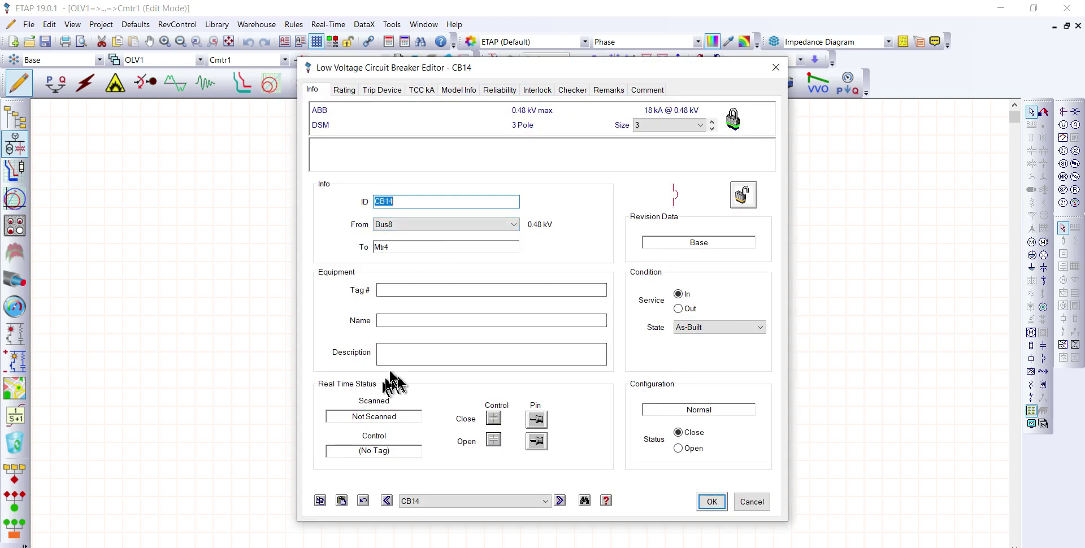
click(343, 90)
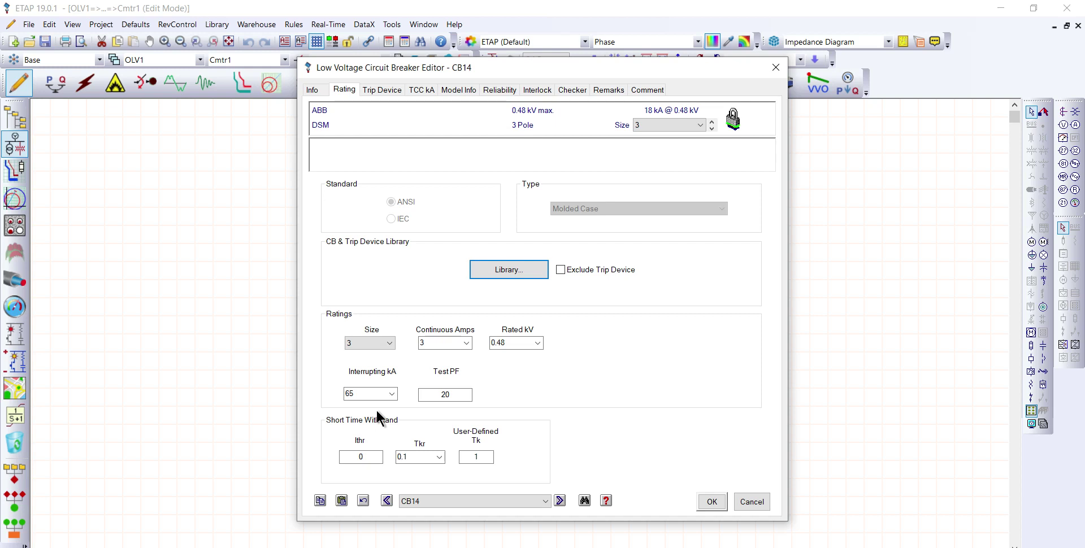
click(710, 502)
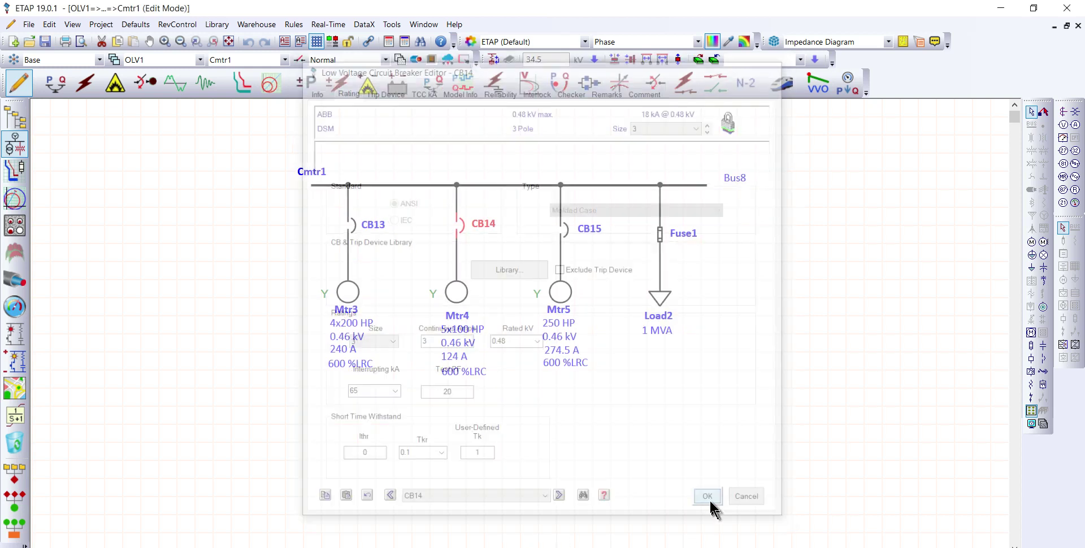
double_click(565, 231)
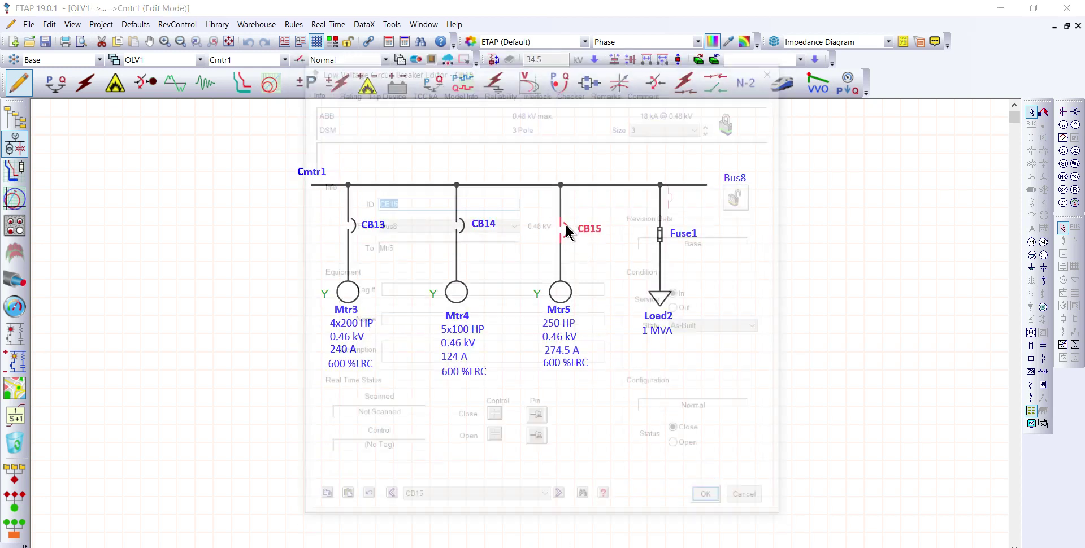
click(343, 96)
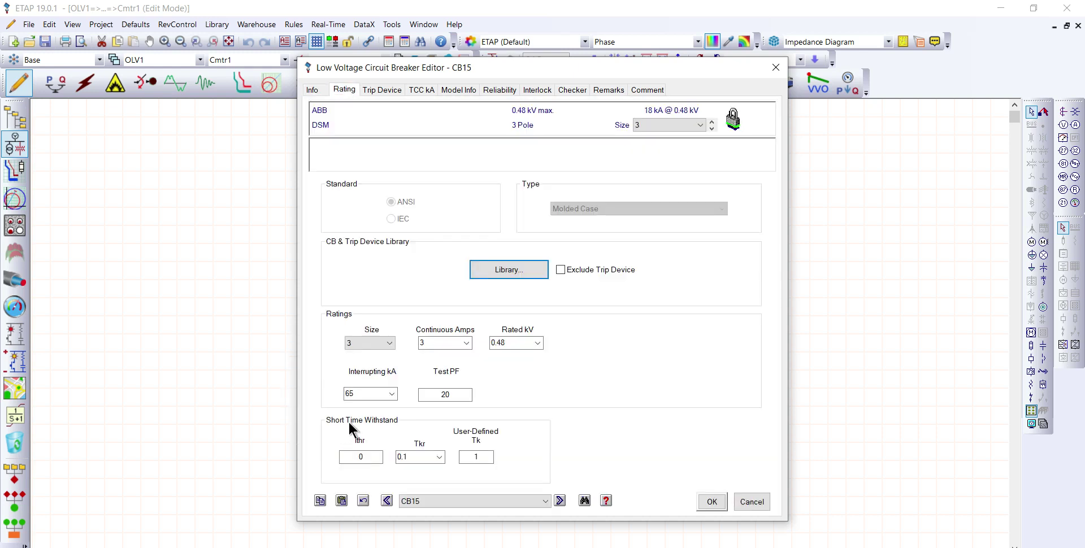
click(711, 502)
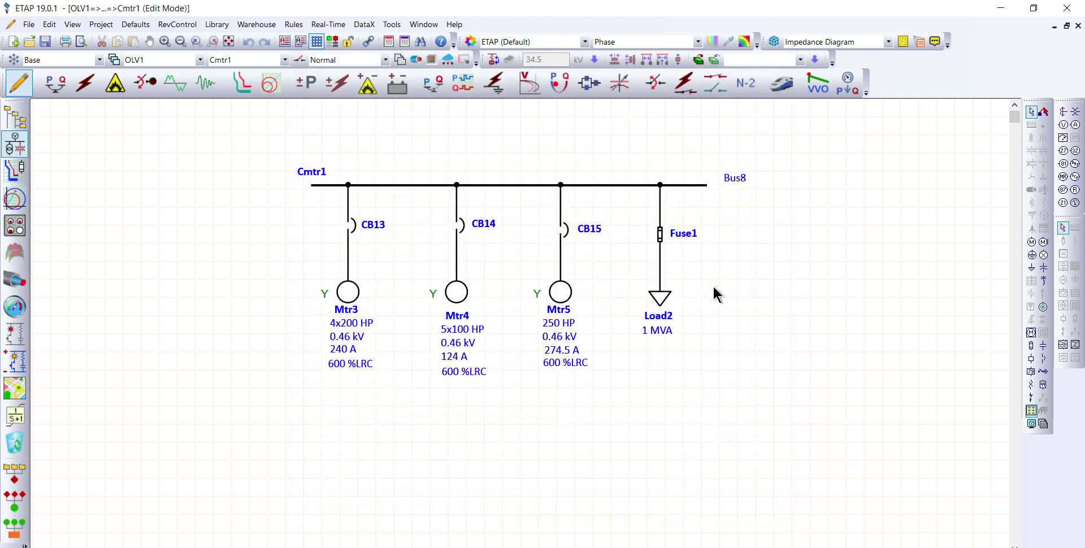
Step: Review the rating data and available interrupting values of Fuse1, then accept the fuse editor
double_click(659, 233)
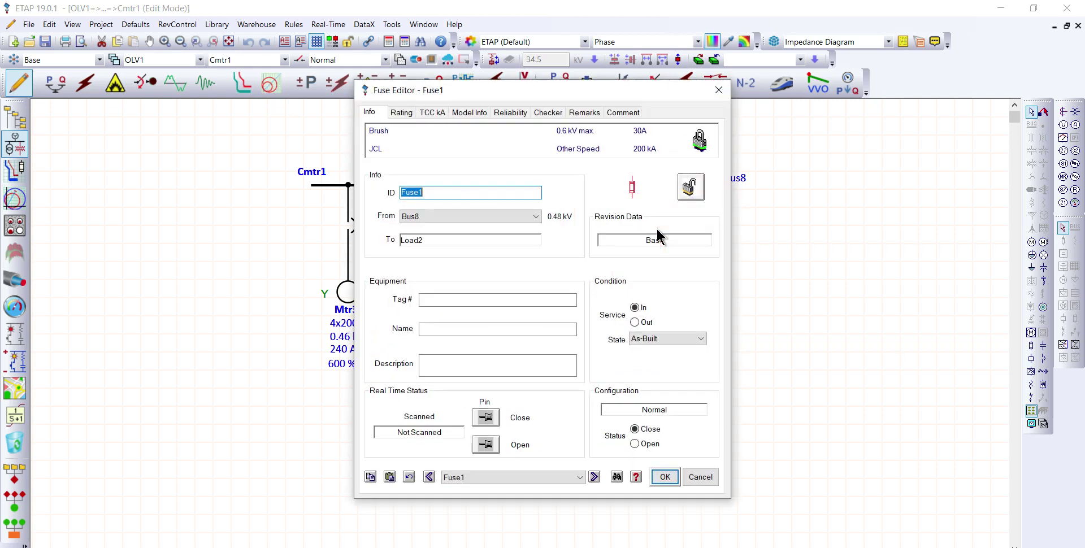
click(402, 113)
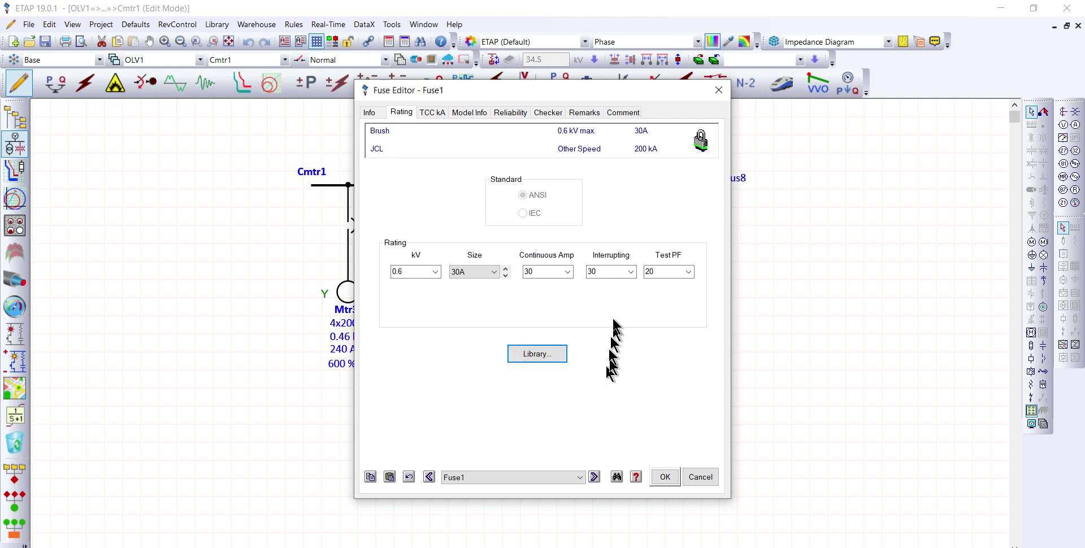
click(630, 272)
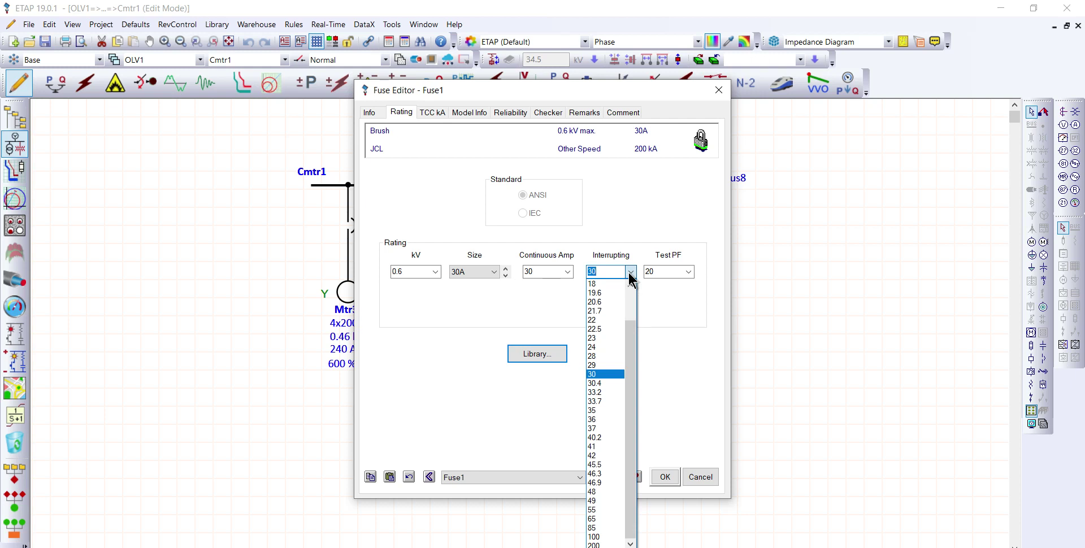
click(630, 272)
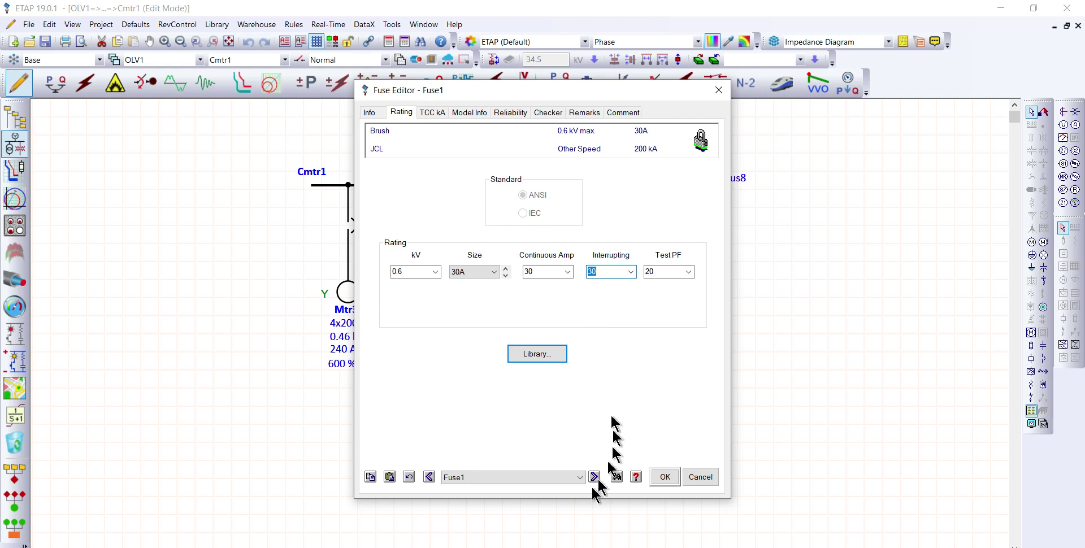
click(664, 476)
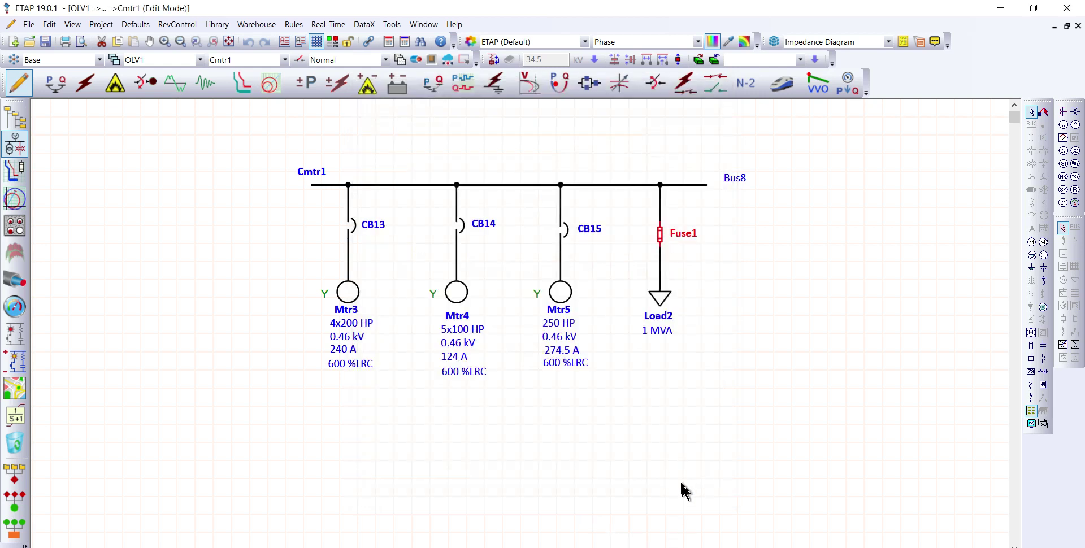
Step: Return from Cmtr1 through Network1 to the main OLV1 one-line diagram, cancelling the composite network editor
double_click(515, 185)
double_click(316, 140)
click(586, 328)
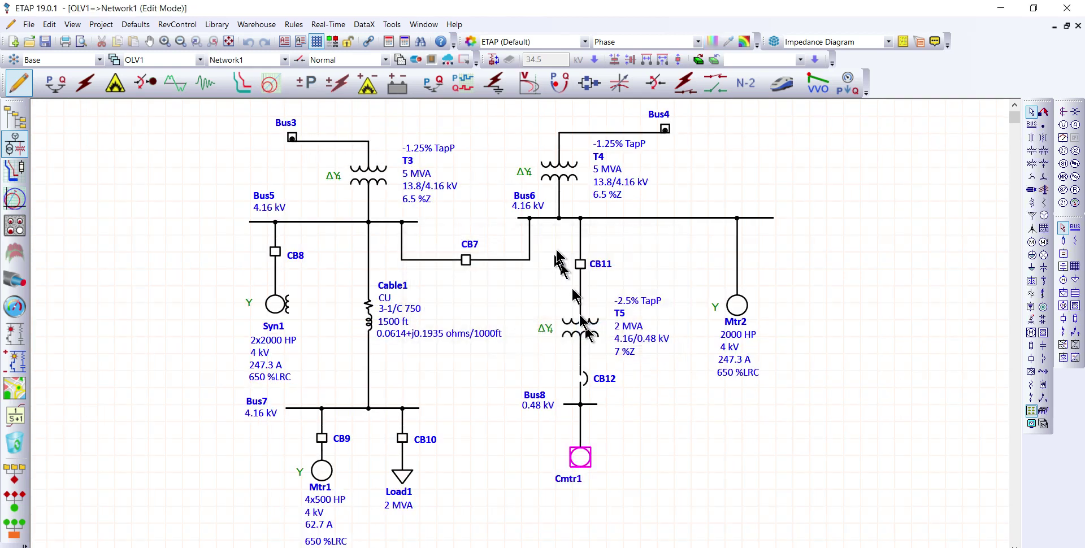
double_click(302, 172)
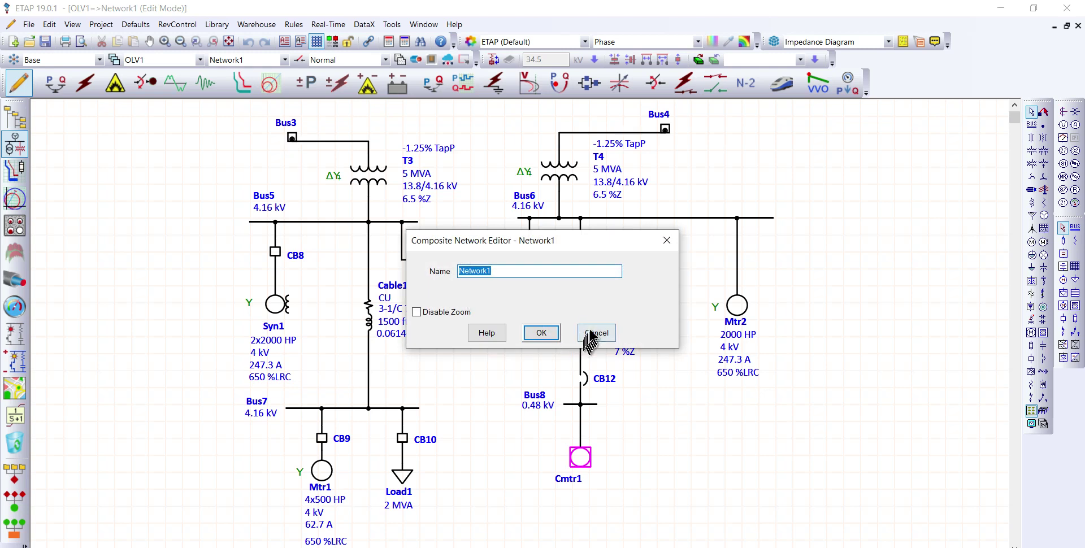
click(590, 338)
click(286, 128)
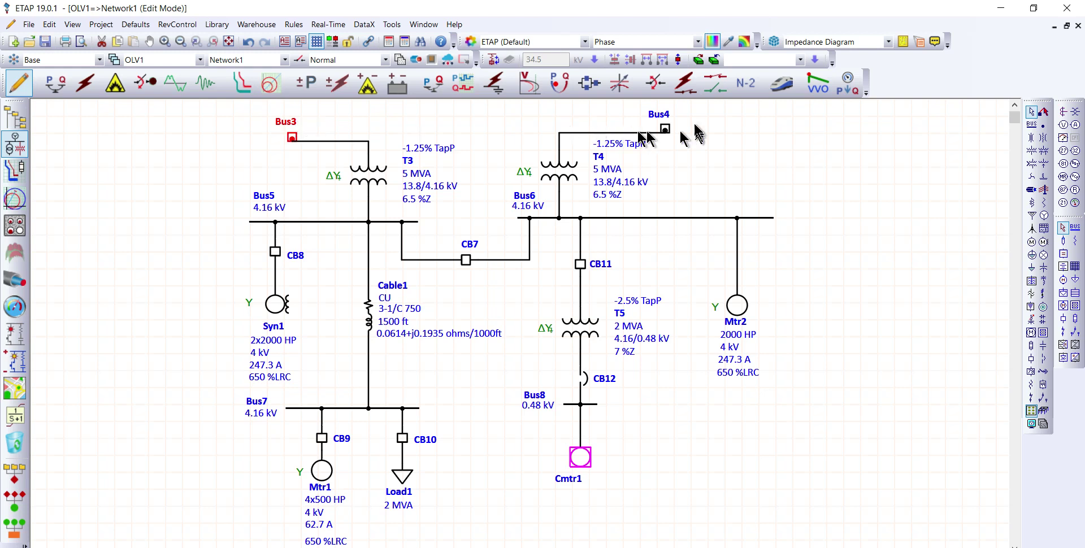
click(666, 129)
double_click(667, 129)
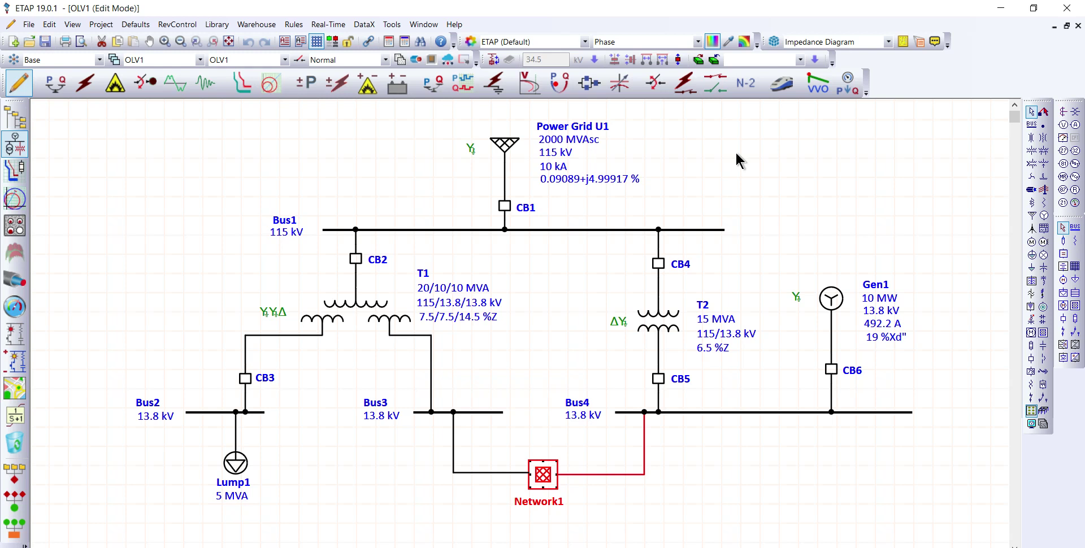
Step: Put OLV1 in Short-Circuit Analysis mode and switch to the browser showing the ETAP user guide's device rating and short-circuit duty comparison
click(86, 84)
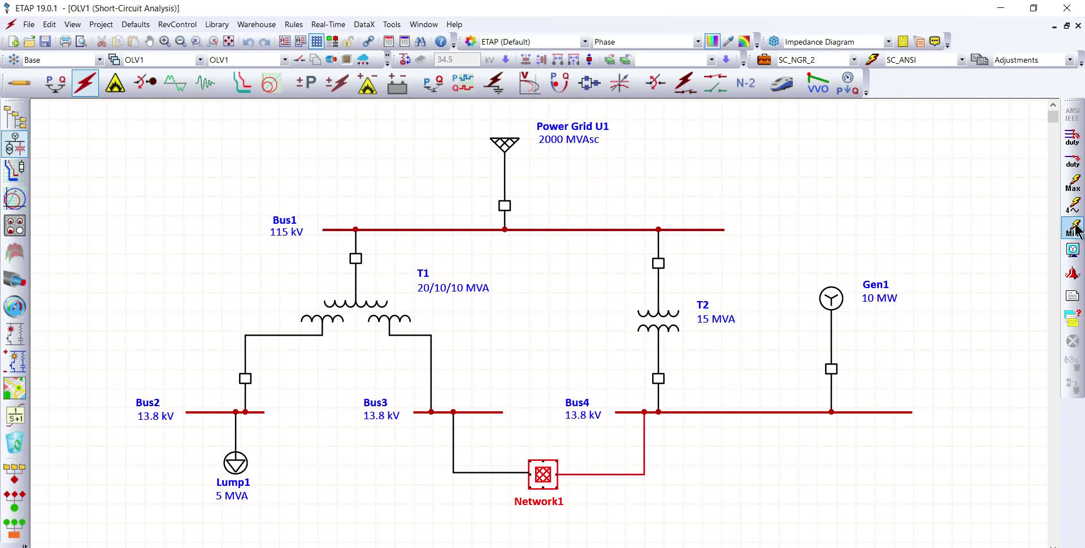
key(alt+Tab)
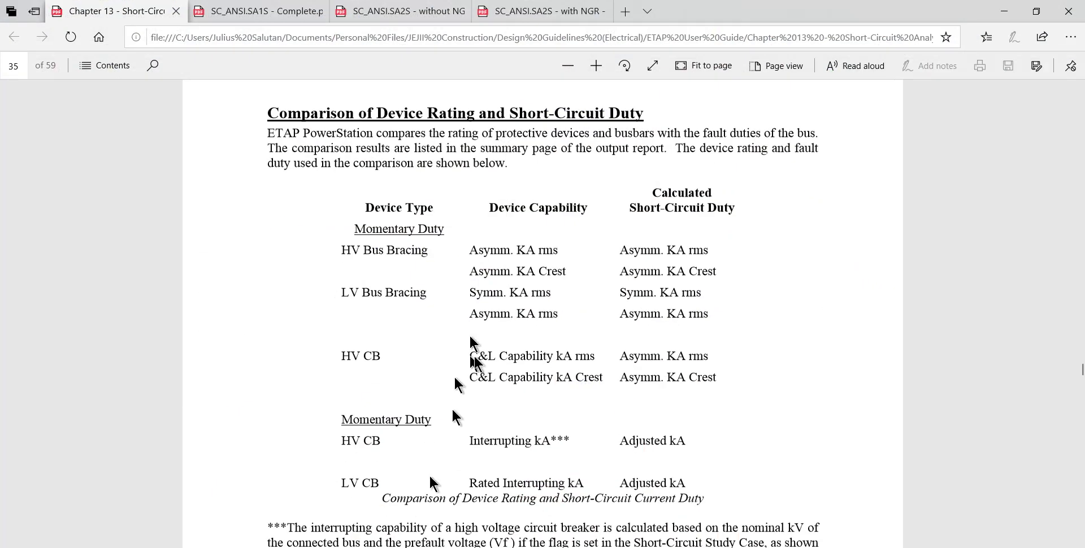
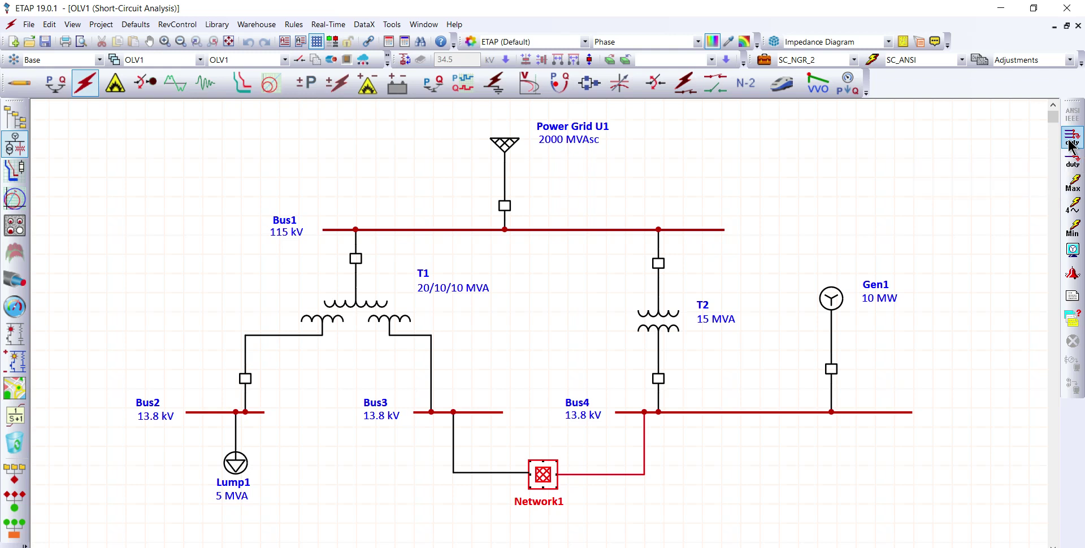
Step: Run the ANSI three-phase device duty study on OLV1 and review the bus results in the Short Circuit Duty Analyzer
click(1071, 145)
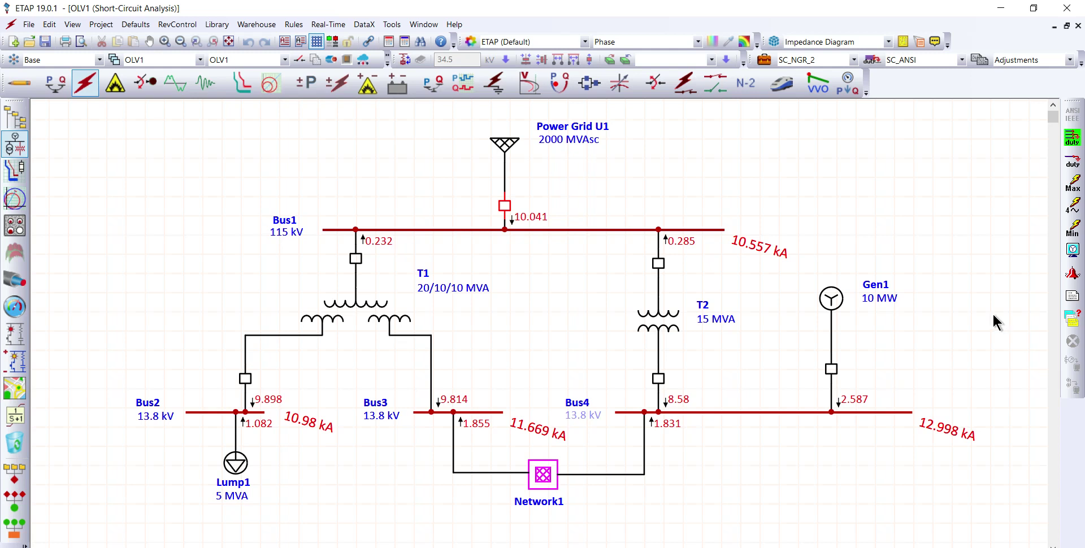
click(1071, 322)
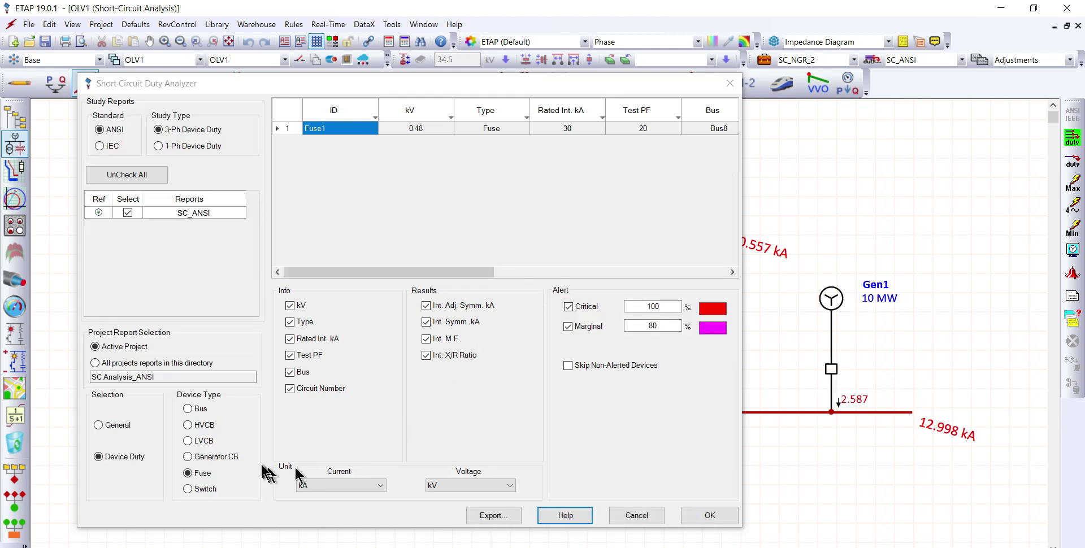
click(188, 408)
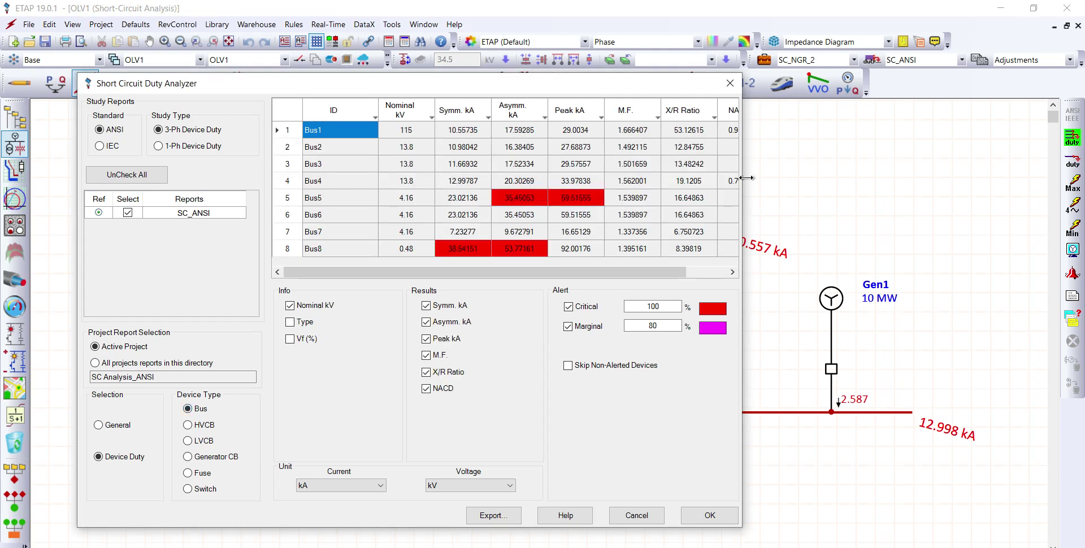
drag(745, 178, 945, 173)
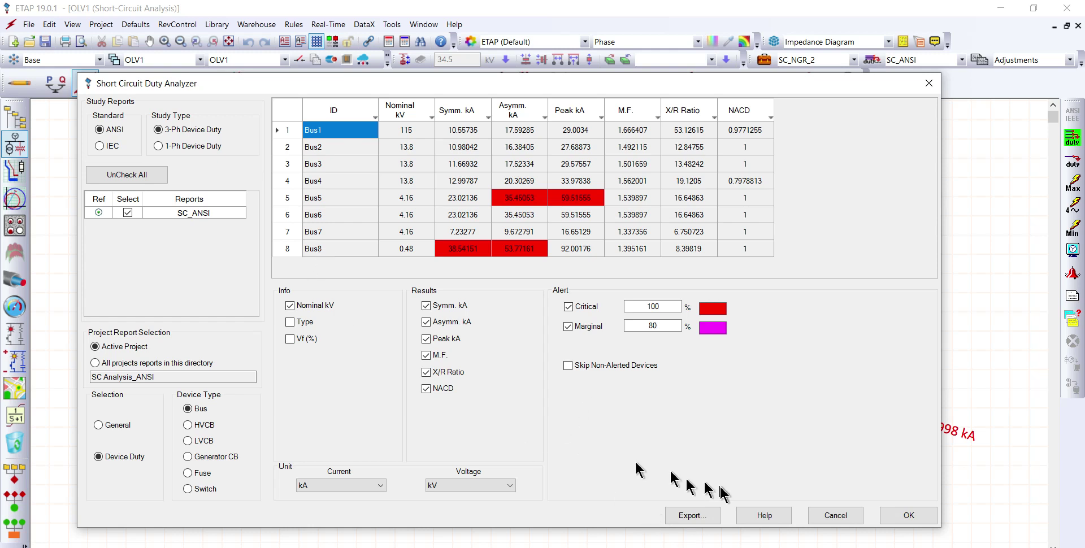
click(909, 514)
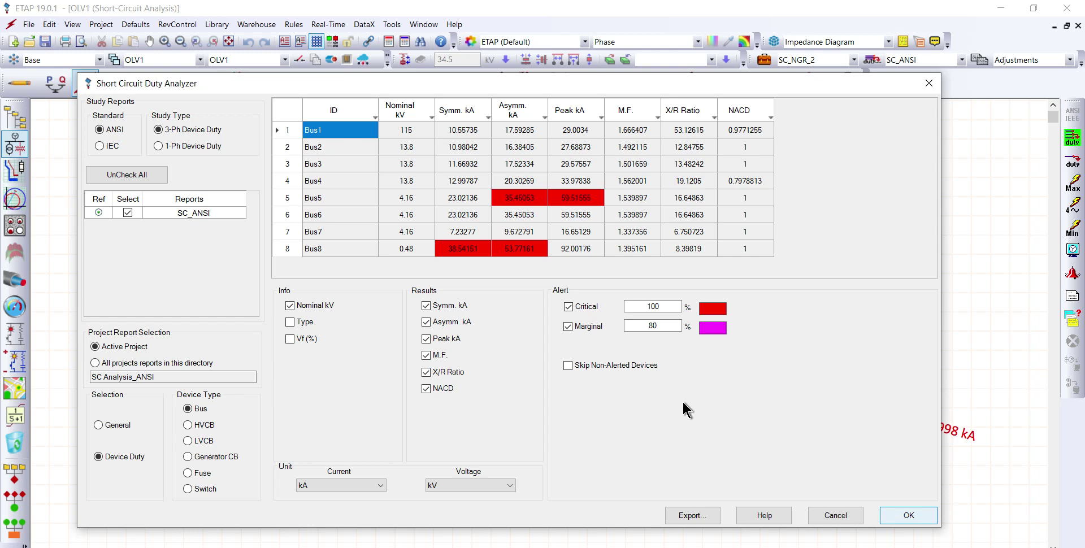
click(908, 515)
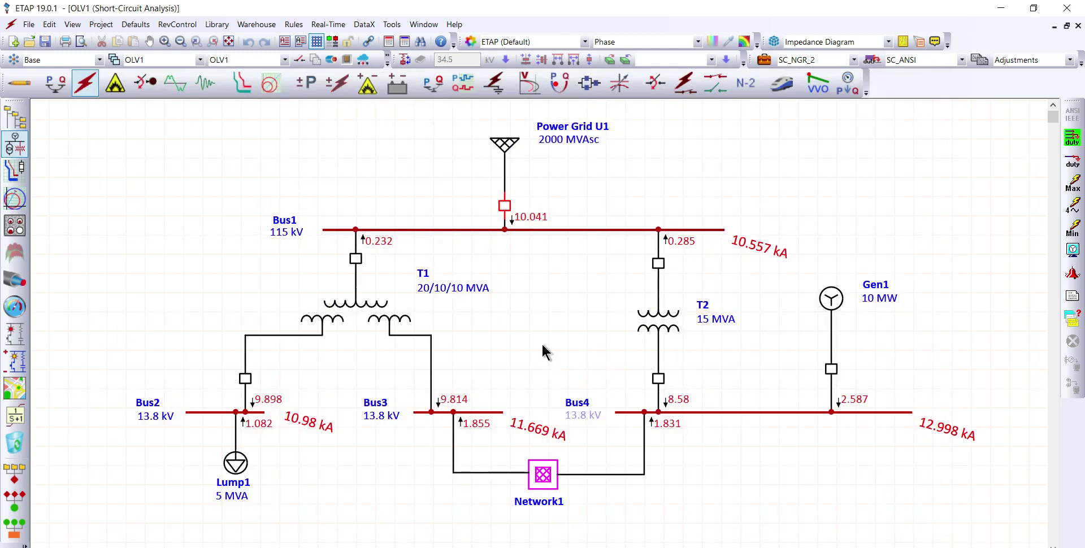
Step: Open Network1 and set Bus5's asymmetrical rms bracing to 58 kA, accepting the bus editor
double_click(544, 479)
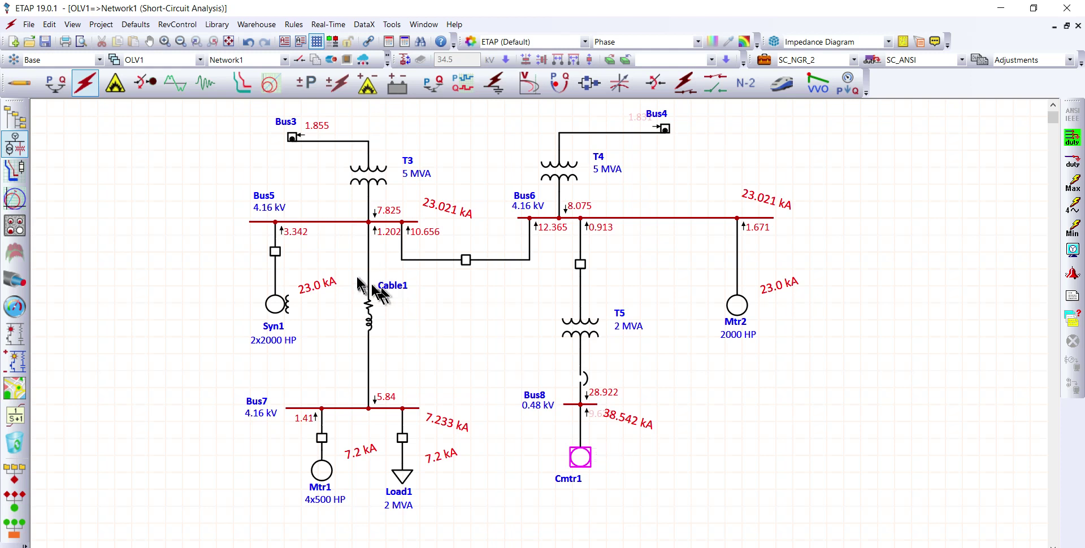
double_click(338, 223)
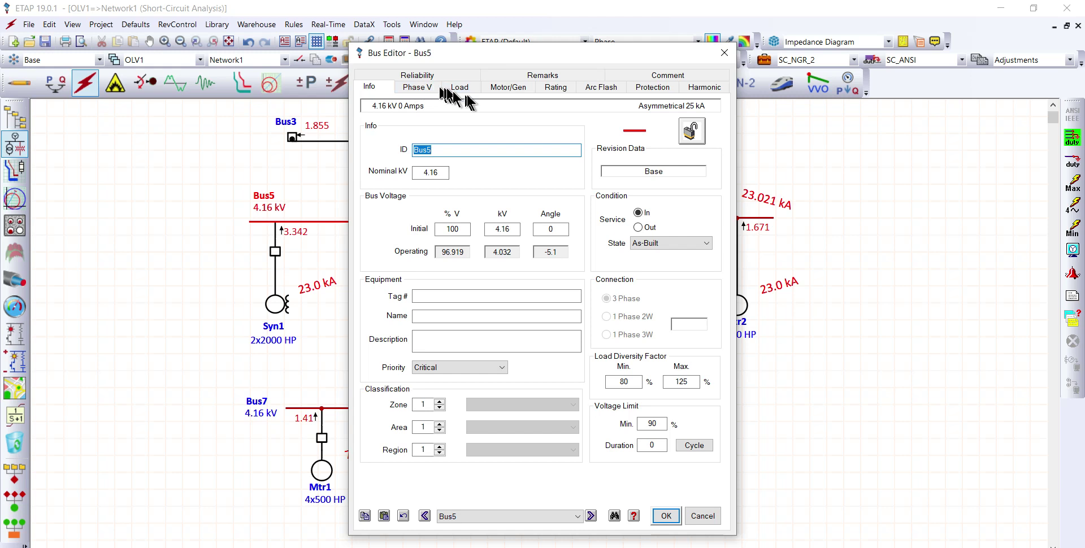
click(559, 88)
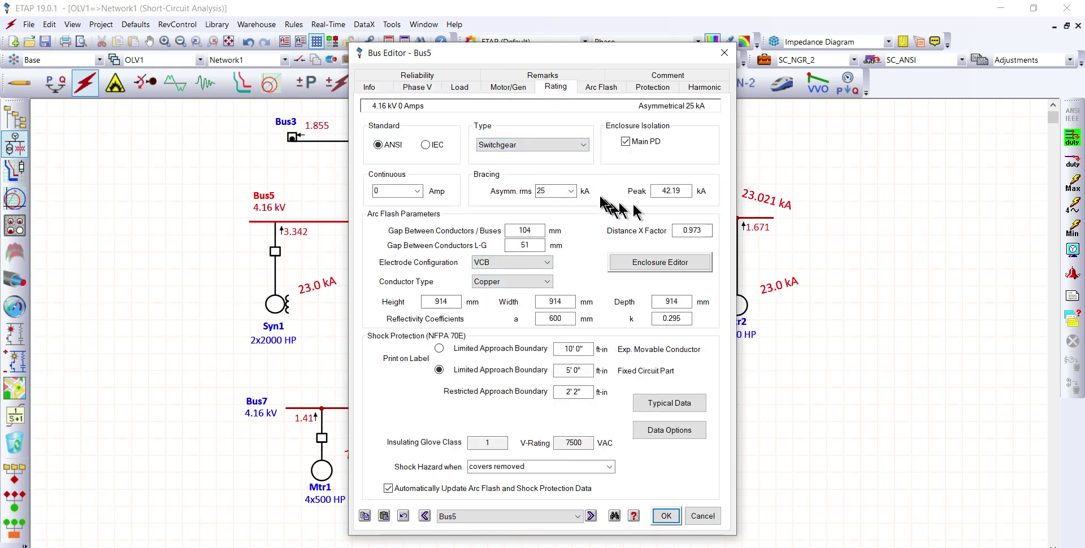
click(571, 190)
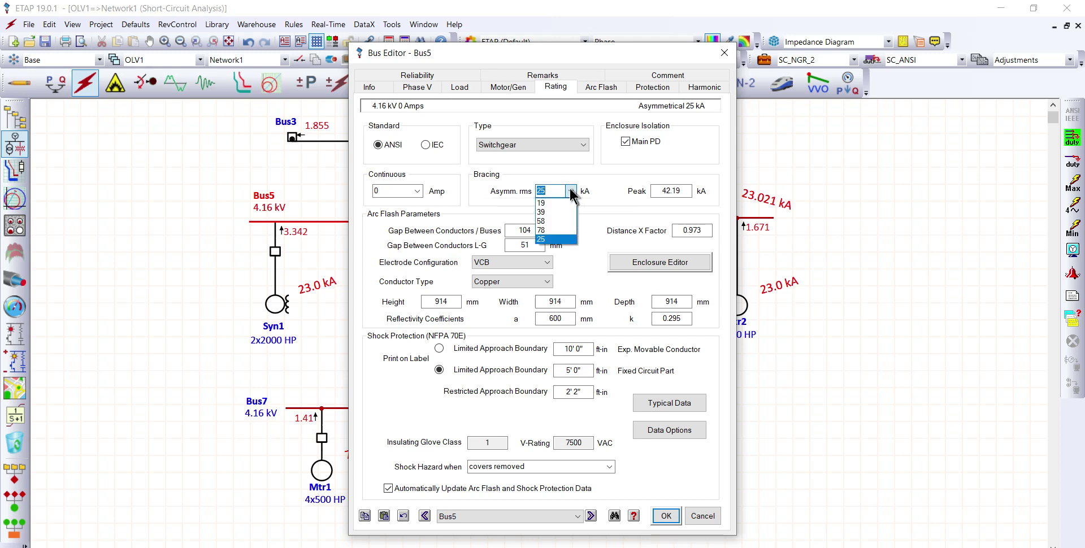
click(546, 220)
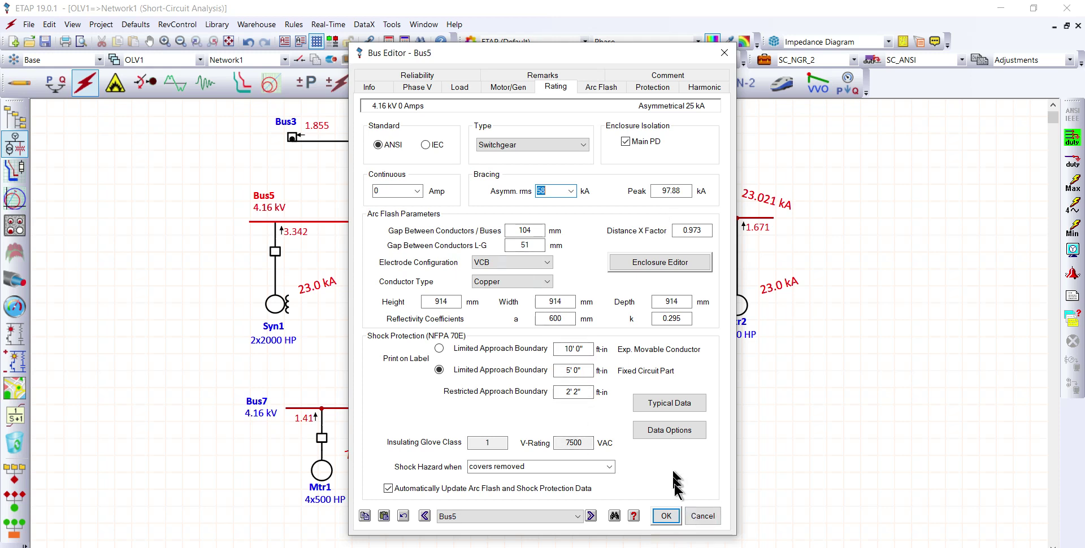
click(671, 517)
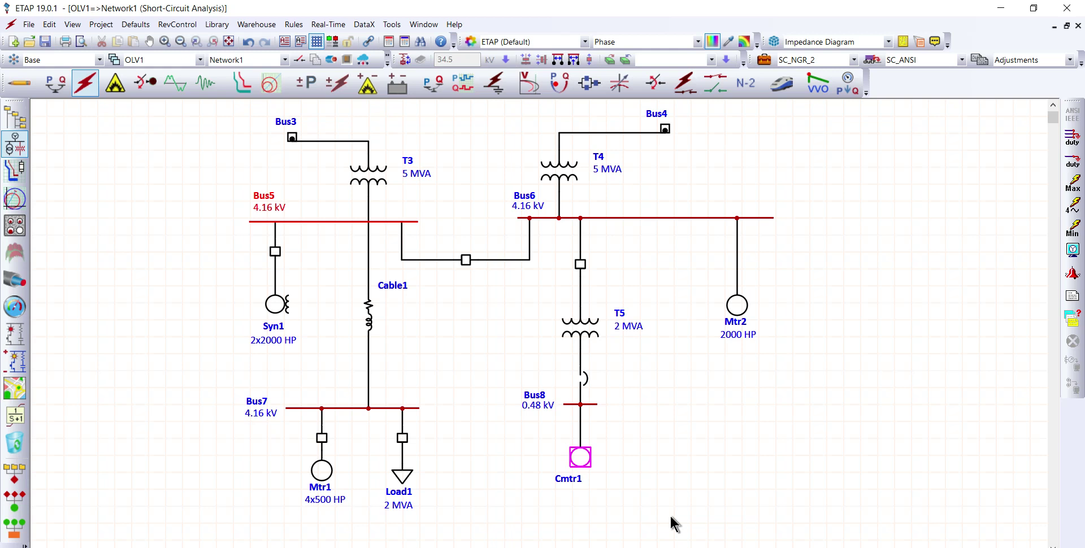
Step: Set Bus8's symmetrical rms bracing to 65 kA and accept the bus editor
double_click(592, 405)
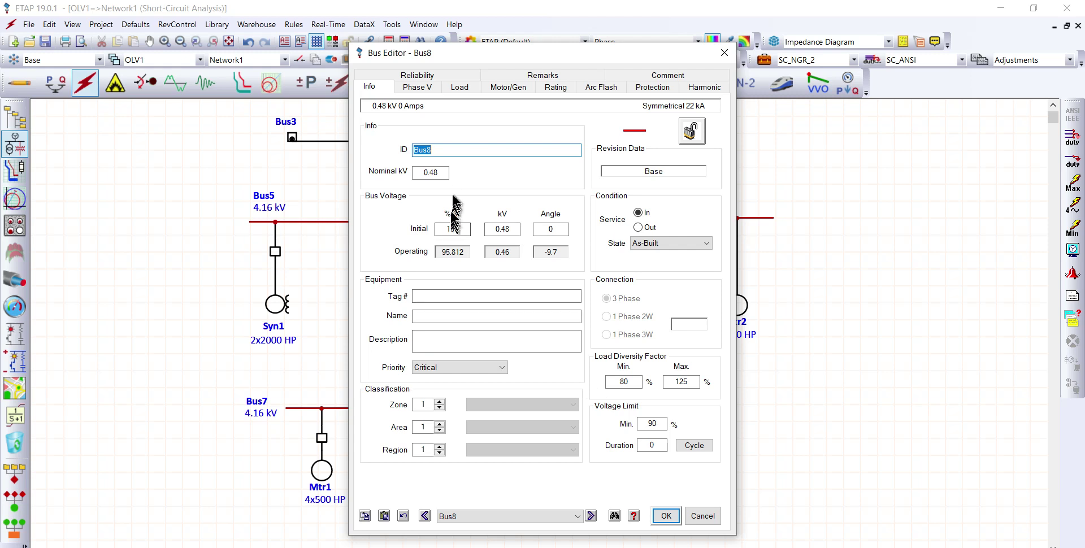
click(554, 87)
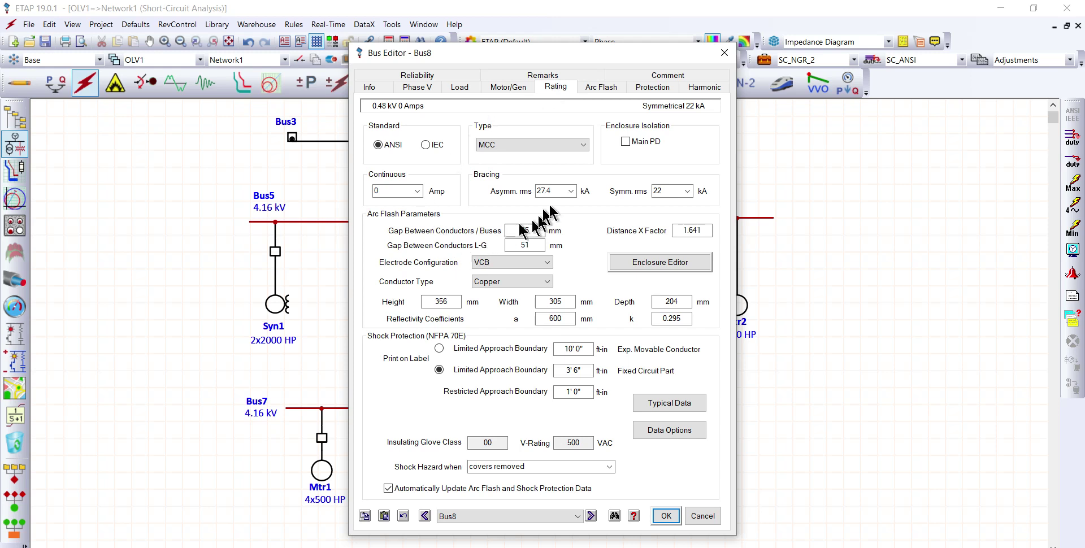
click(570, 192)
click(572, 193)
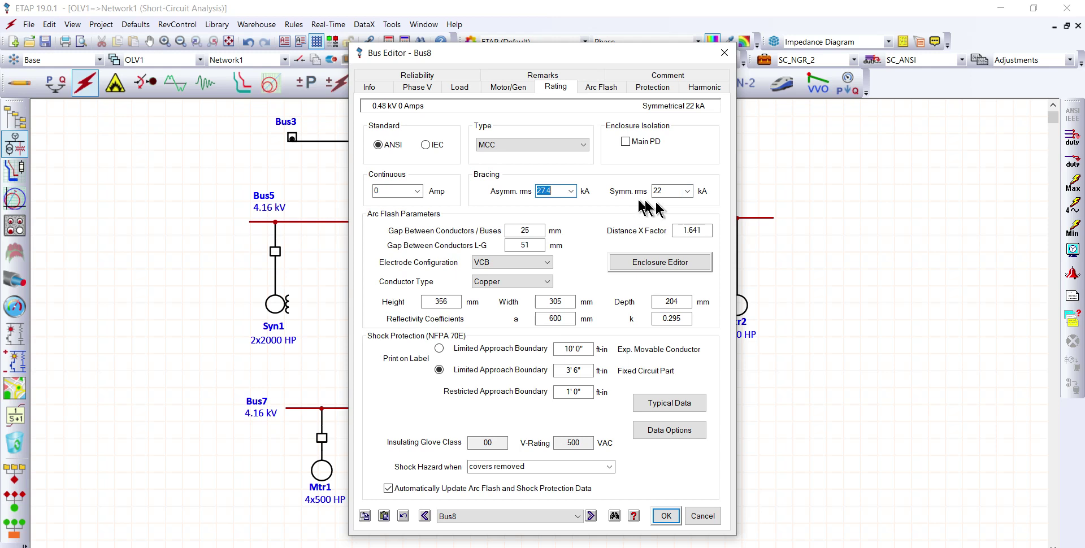
click(687, 191)
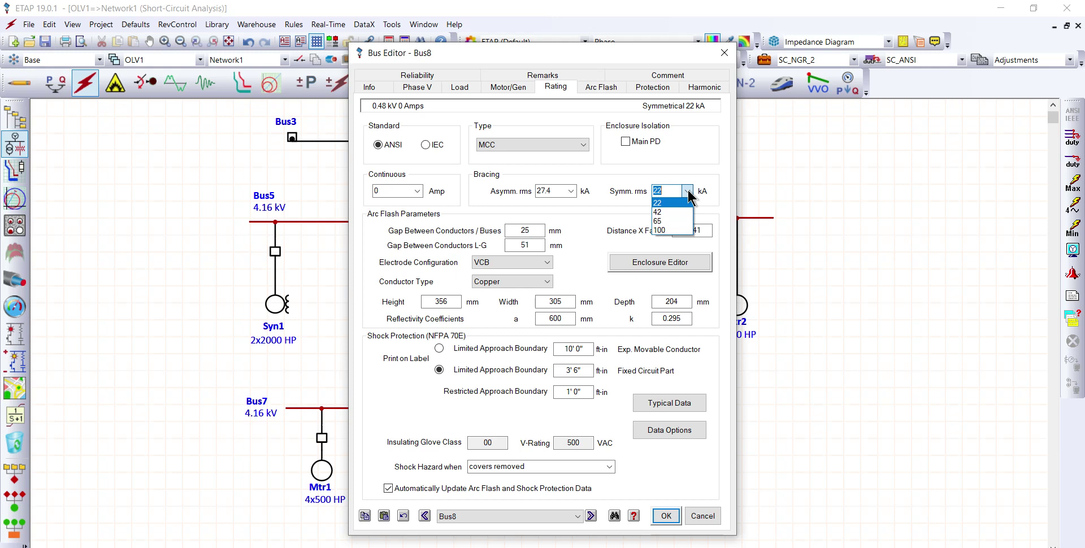
click(671, 221)
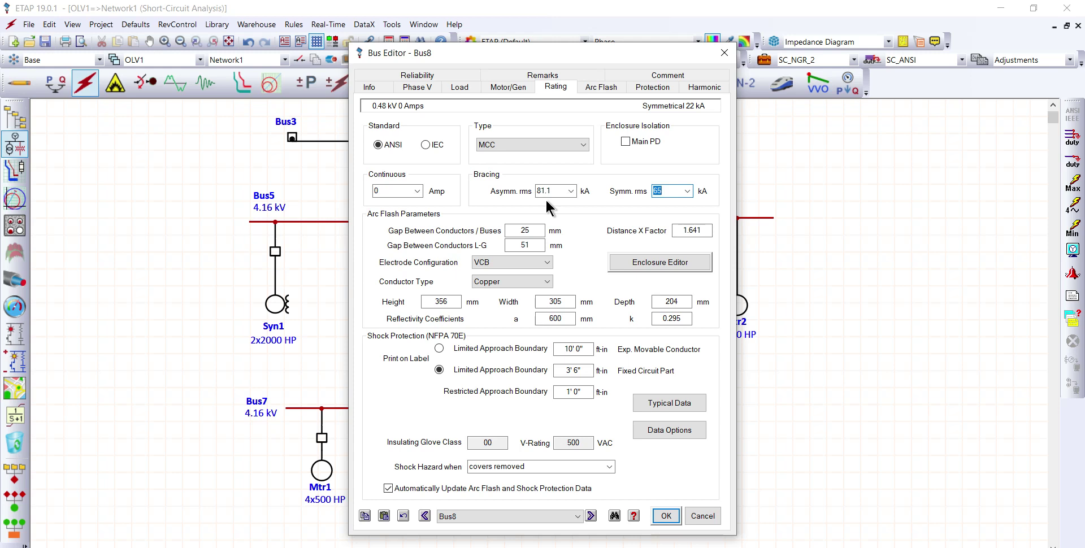
click(665, 517)
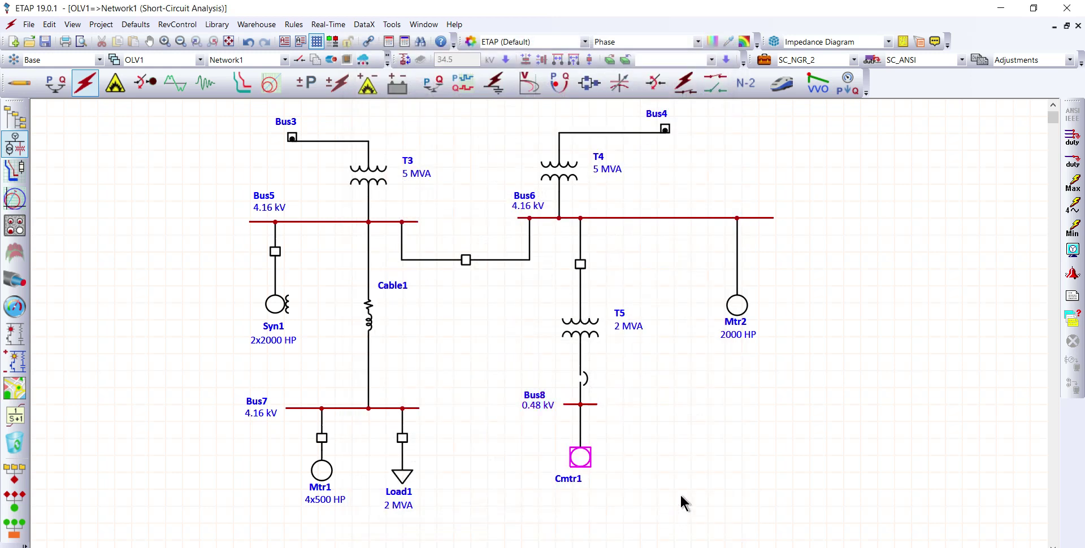
Step: Rerun the three-phase device duty study and review the bus duty results with the bus Type included in the analyzer table
click(1072, 137)
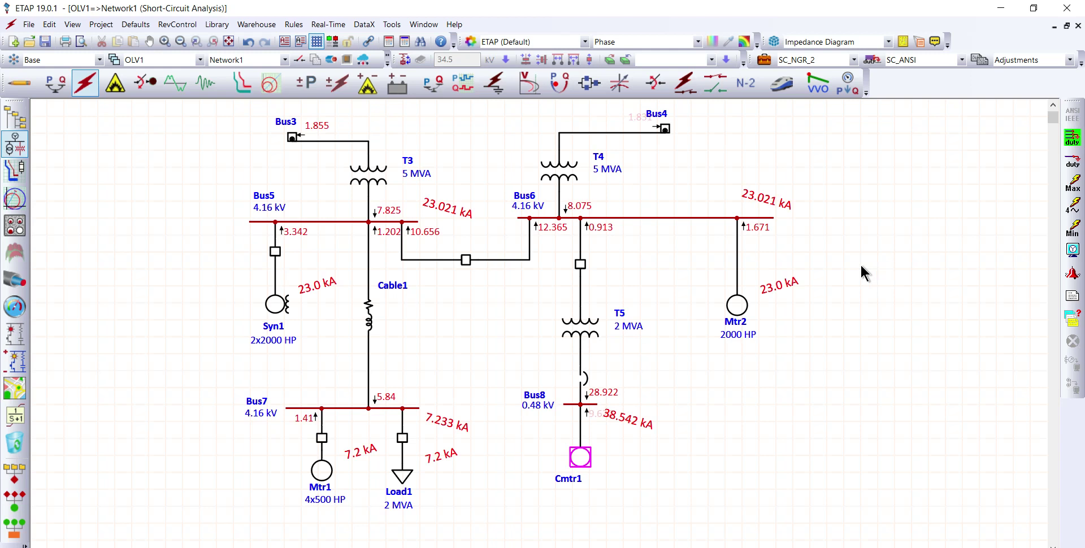
click(1072, 319)
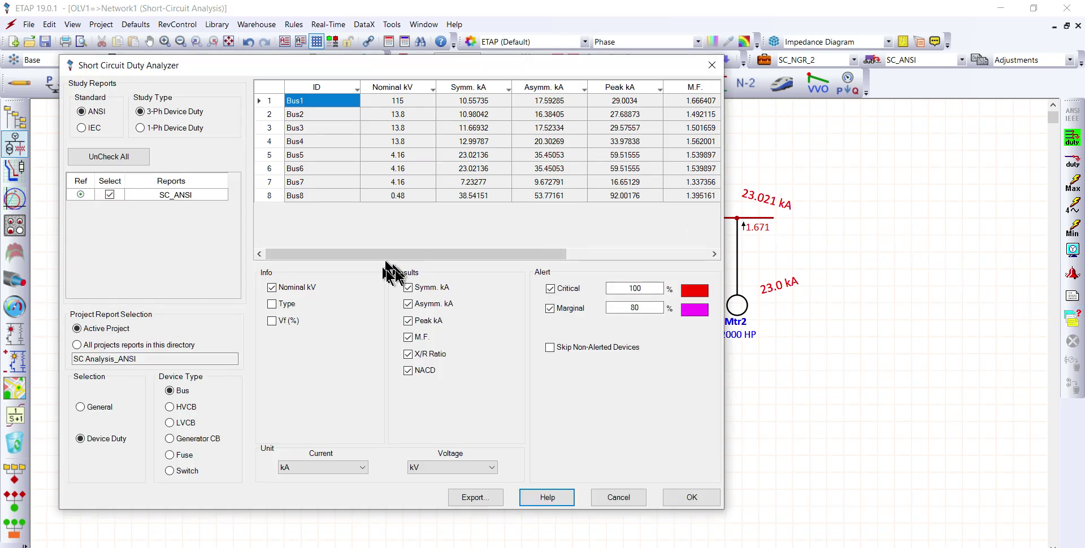
drag(725, 204, 942, 193)
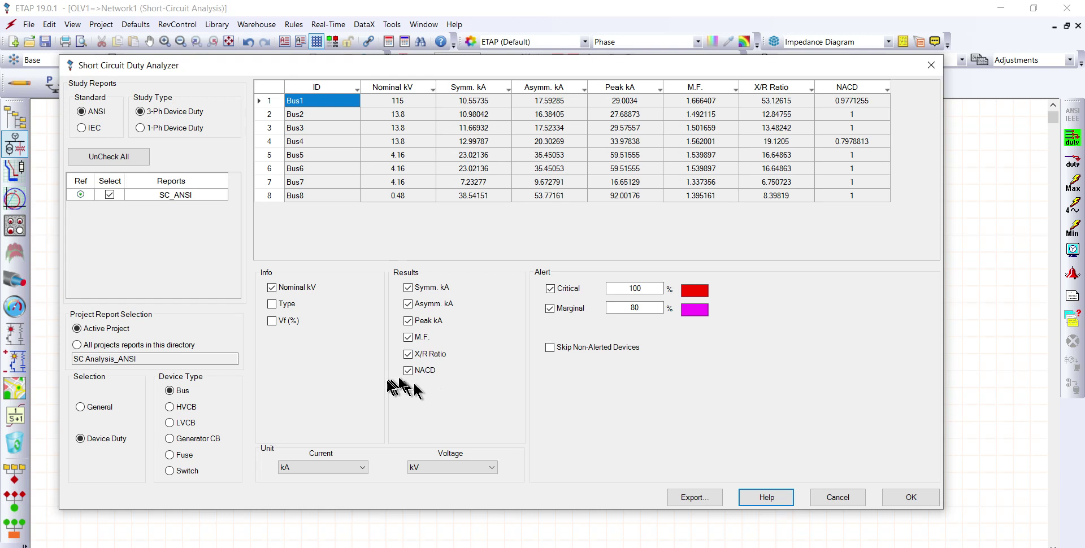
click(272, 304)
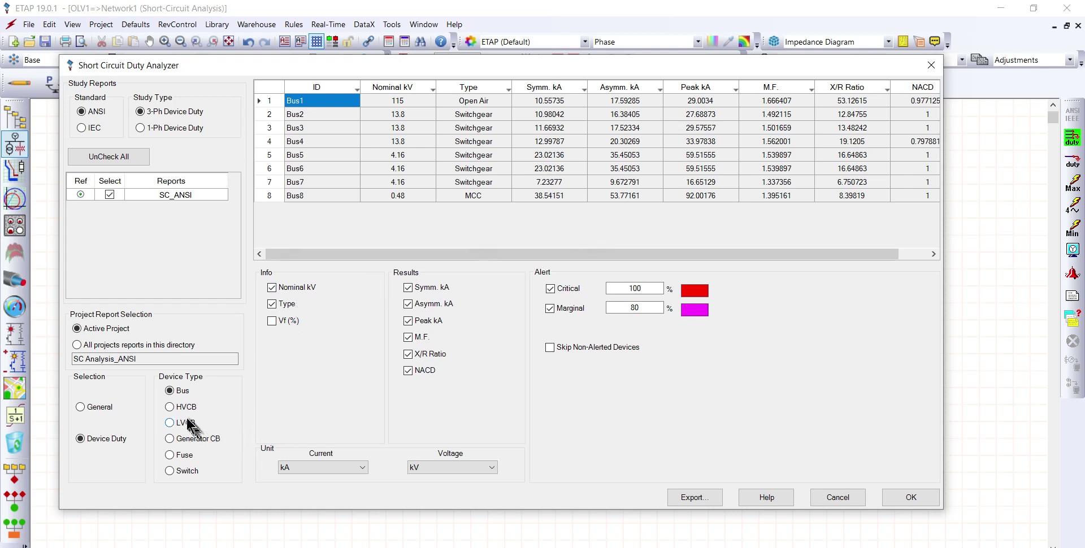
Step: Review the high-voltage circuit breaker duty results through the interrupting X/R ratio, then accept the analyzer
click(169, 407)
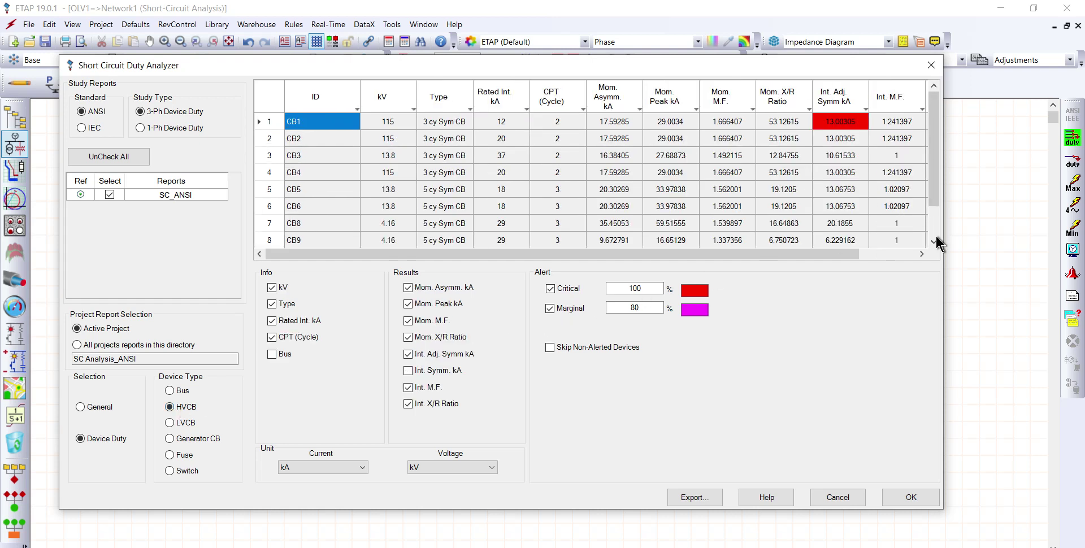
drag(947, 207, 1011, 208)
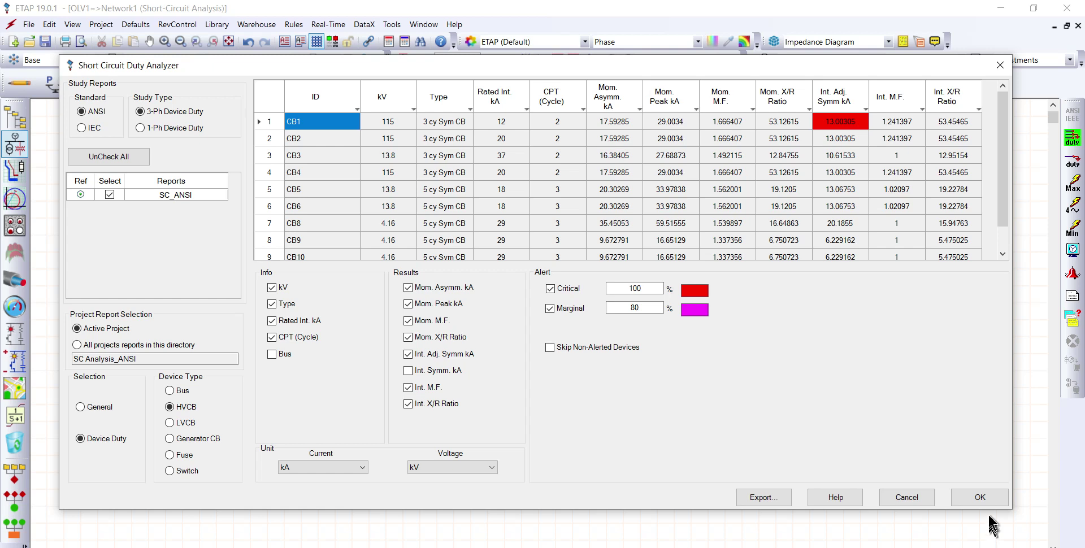
click(981, 500)
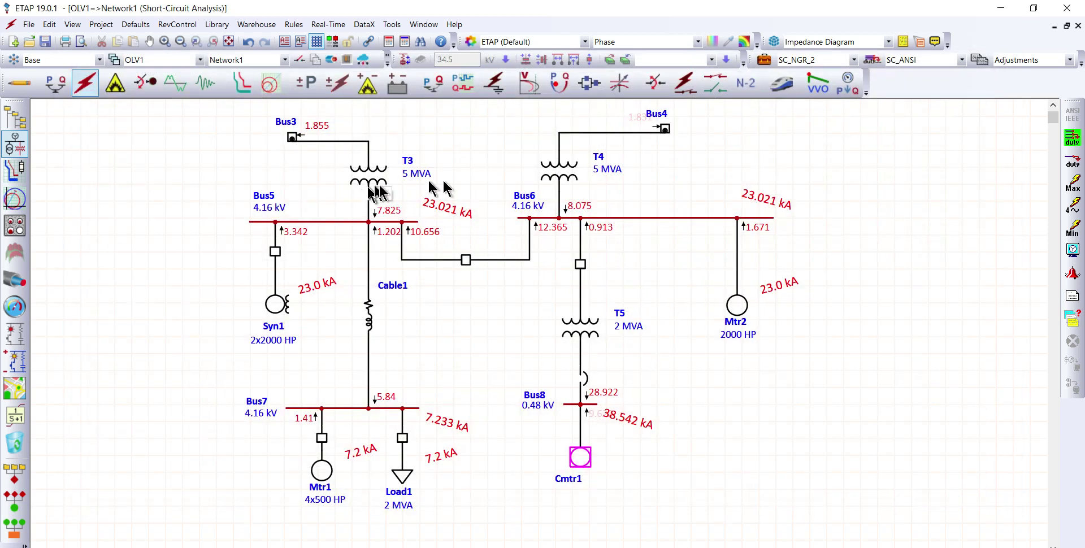
Step: Return from Network1 to the main OLV1 diagram, cancelling the composite network editor
double_click(314, 144)
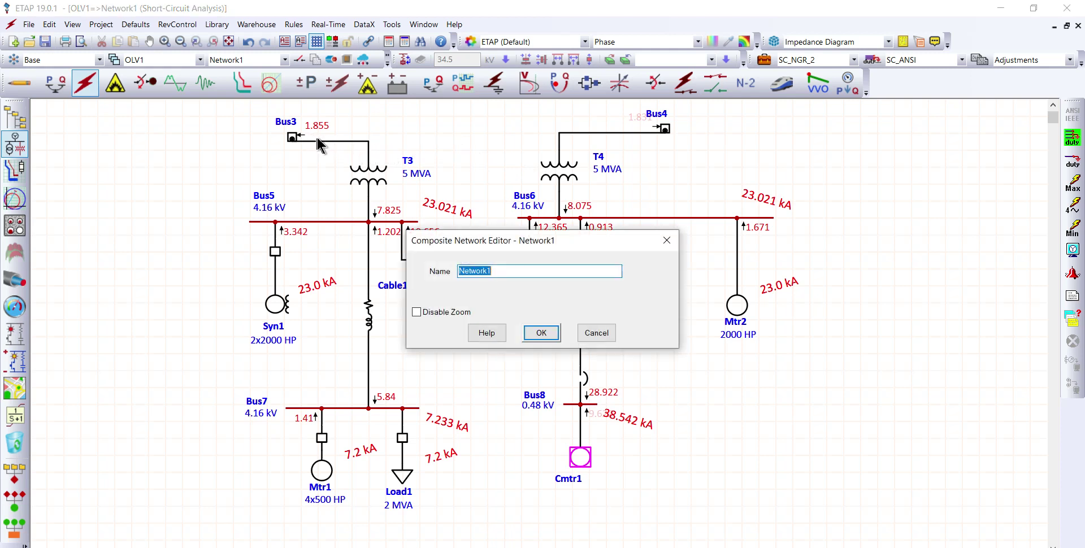
click(590, 331)
double_click(650, 133)
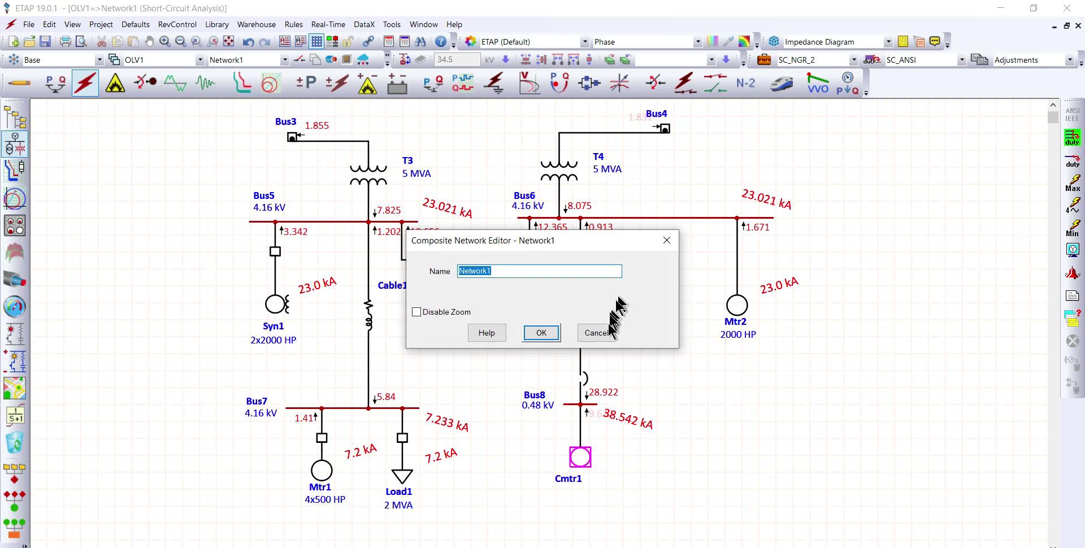
click(592, 330)
double_click(665, 129)
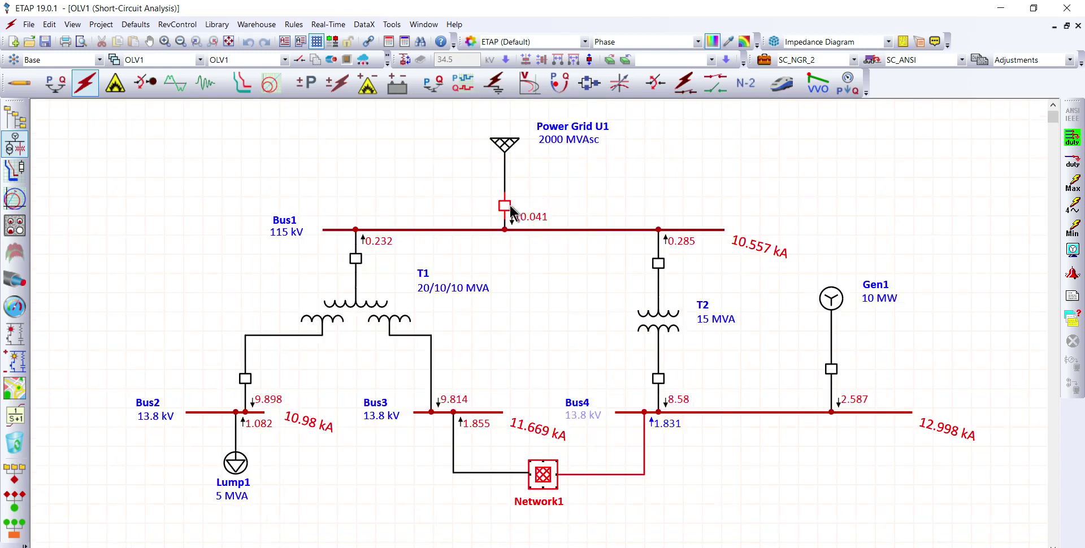
Step: Set the rated interrupting current of CB1, between Power Grid U1 and Bus1, to 20 kA and accept the breaker editor
double_click(504, 207)
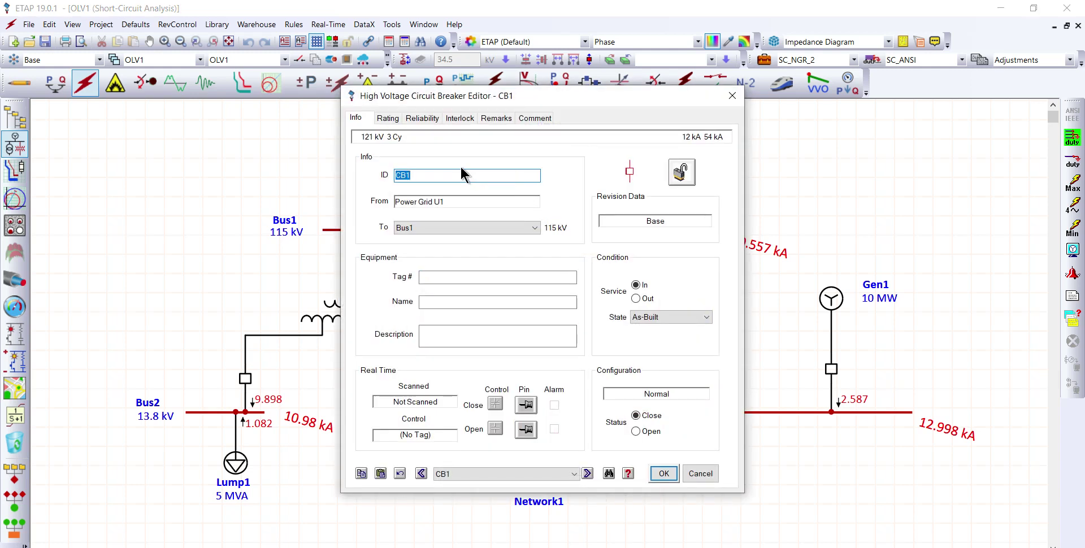
click(389, 119)
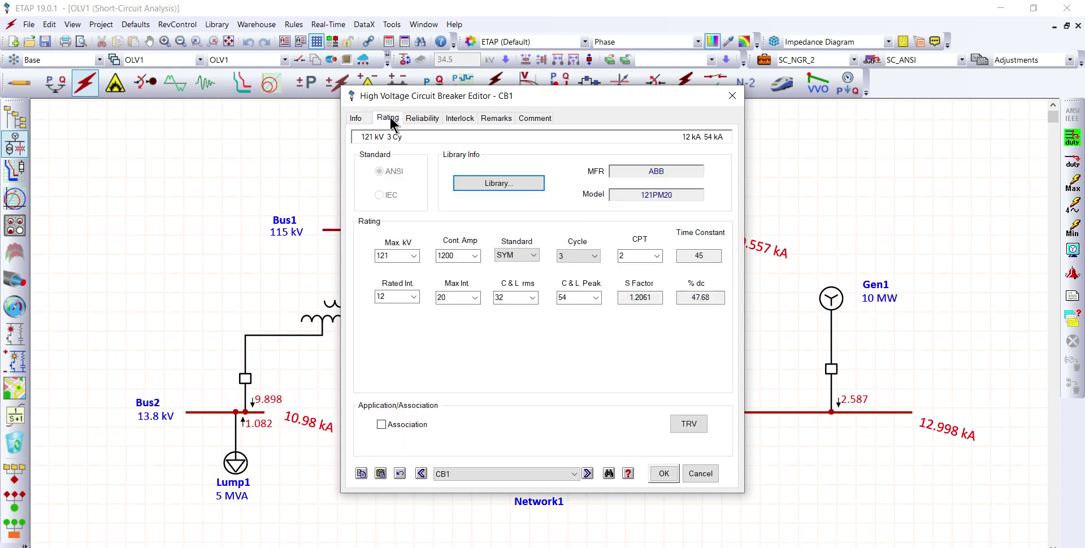
click(415, 297)
click(391, 317)
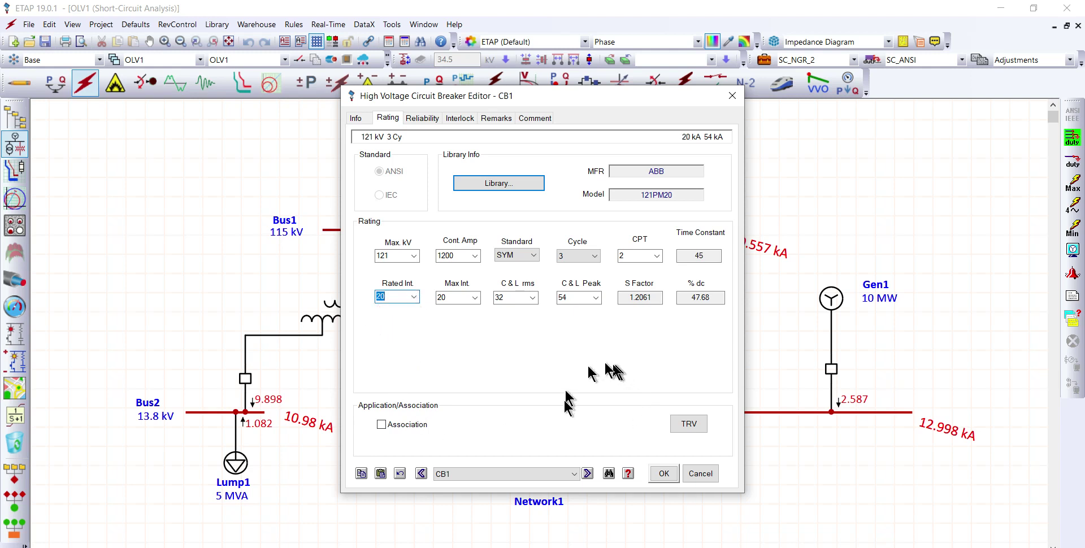
click(664, 474)
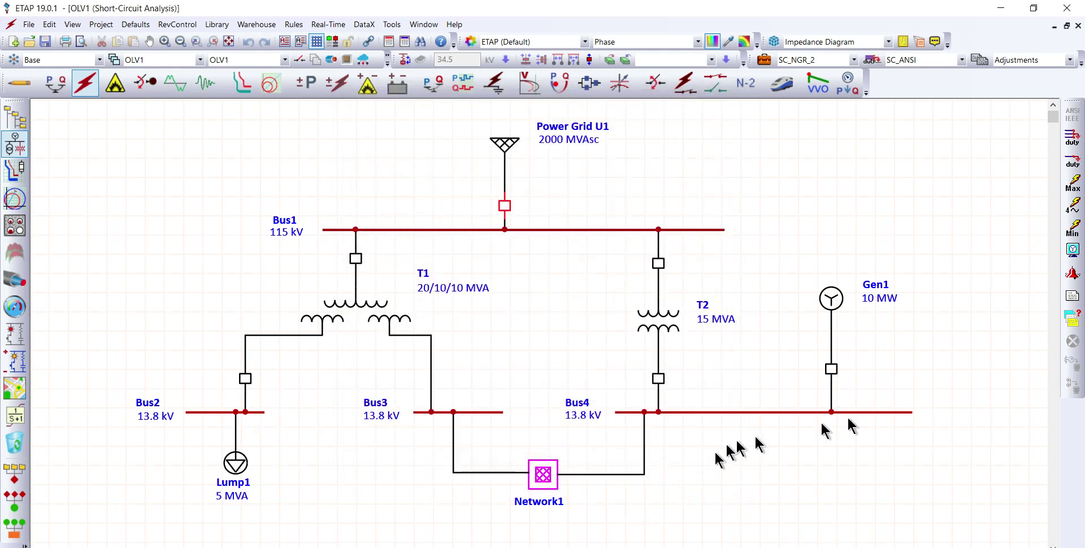
Step: Review the high-voltage circuit breaker duties in the short-circuit duty analyzer through the interrupting adjusted symmetrical current
click(1072, 318)
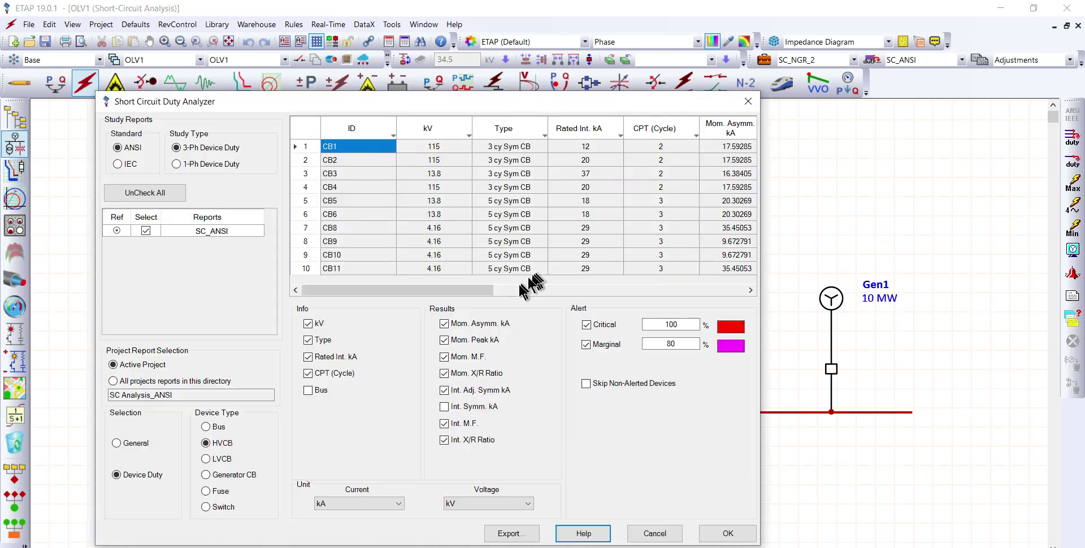
drag(761, 168, 1006, 162)
drag(867, 106, 704, 103)
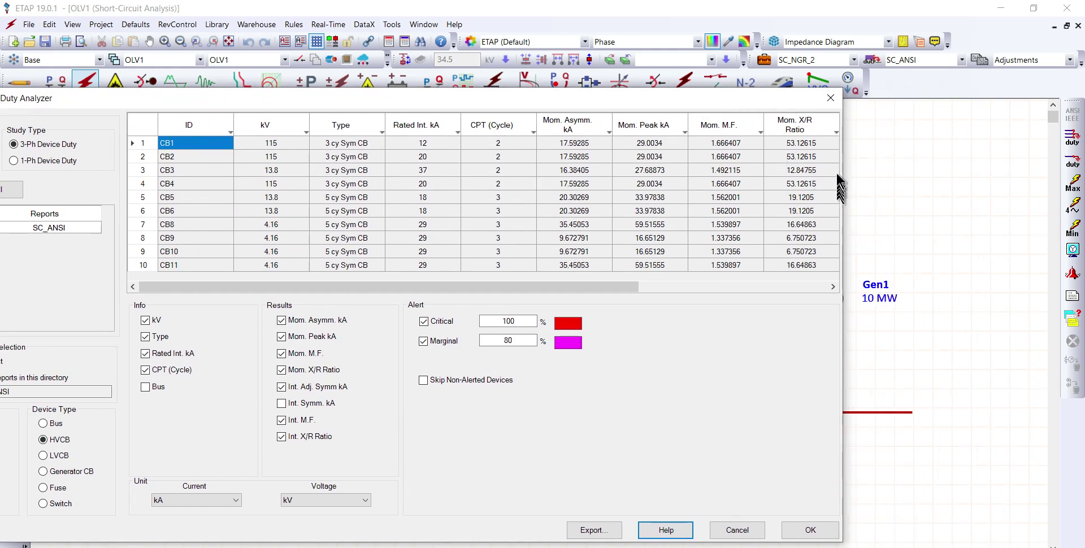
drag(843, 181, 938, 180)
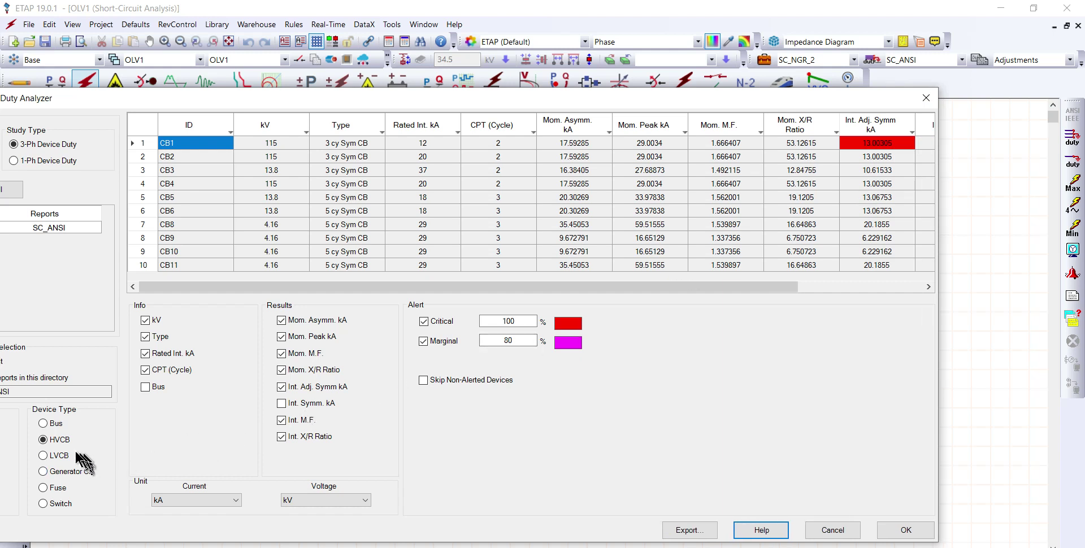
Step: Review the low-voltage circuit breaker and fuse duty results for devices exceeding their interrupting ratings, then accept the analyzer
click(59, 456)
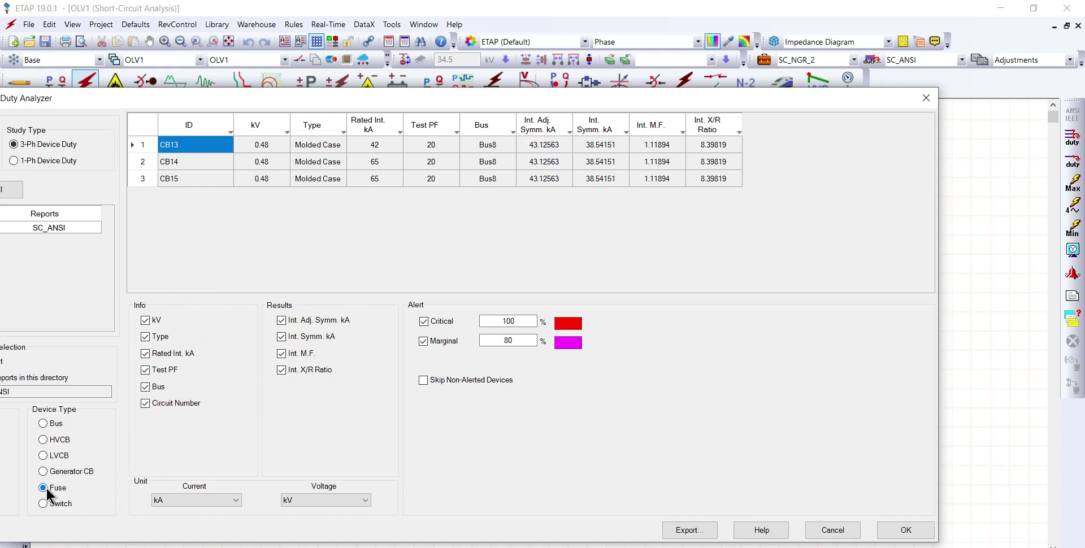
click(46, 489)
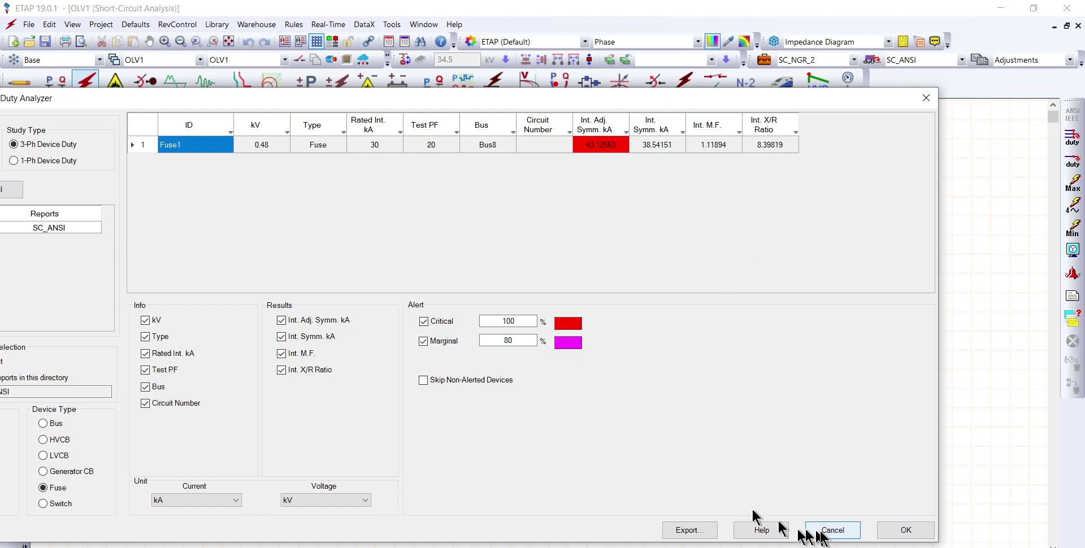
click(910, 531)
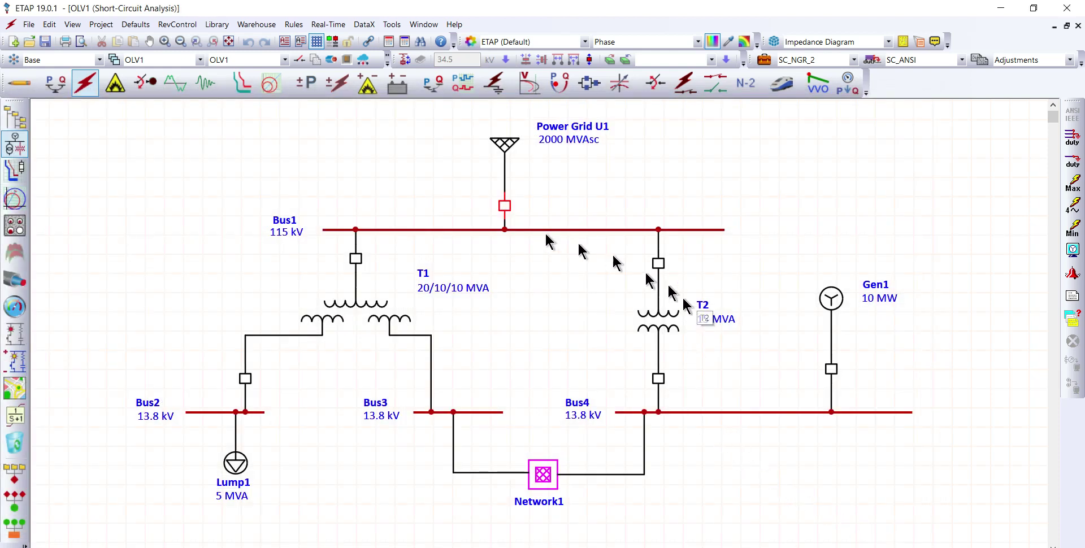
Step: Set the interrupting rating of CB13, feeding Mtr3 in composite motor Cmtr1 within Network1, to 65 kA and accept the breaker editor
double_click(544, 476)
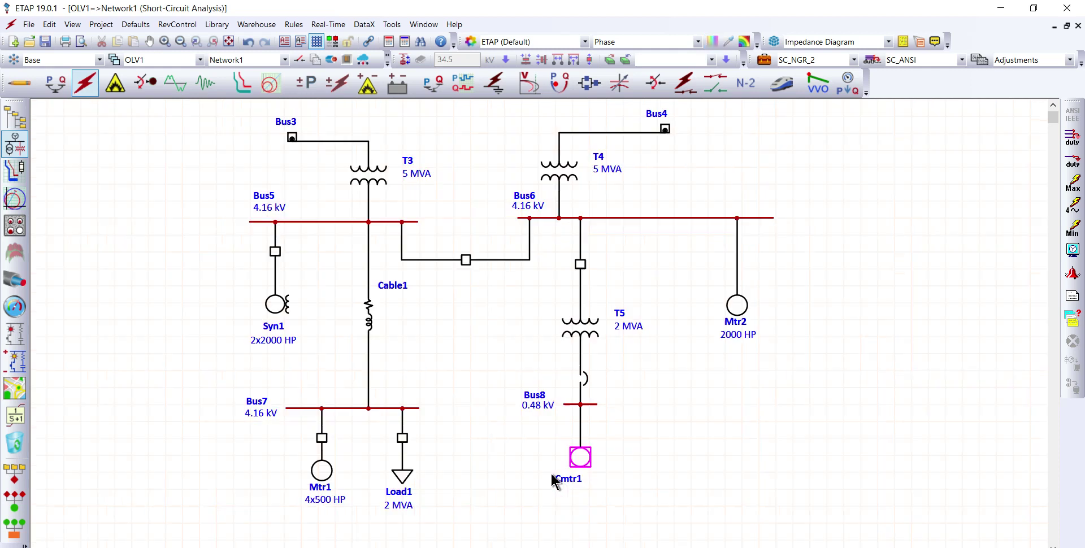
double_click(581, 461)
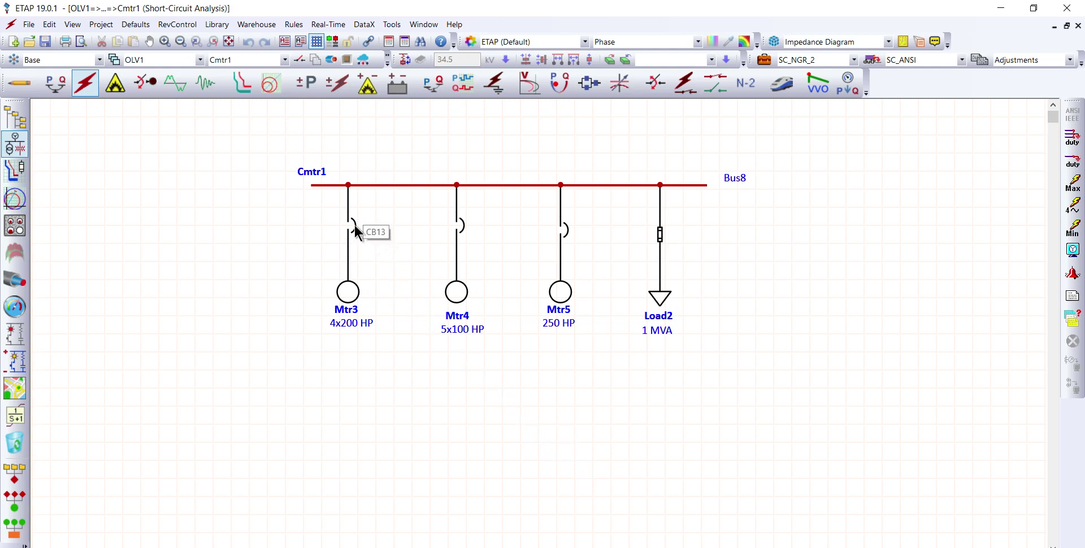
double_click(355, 226)
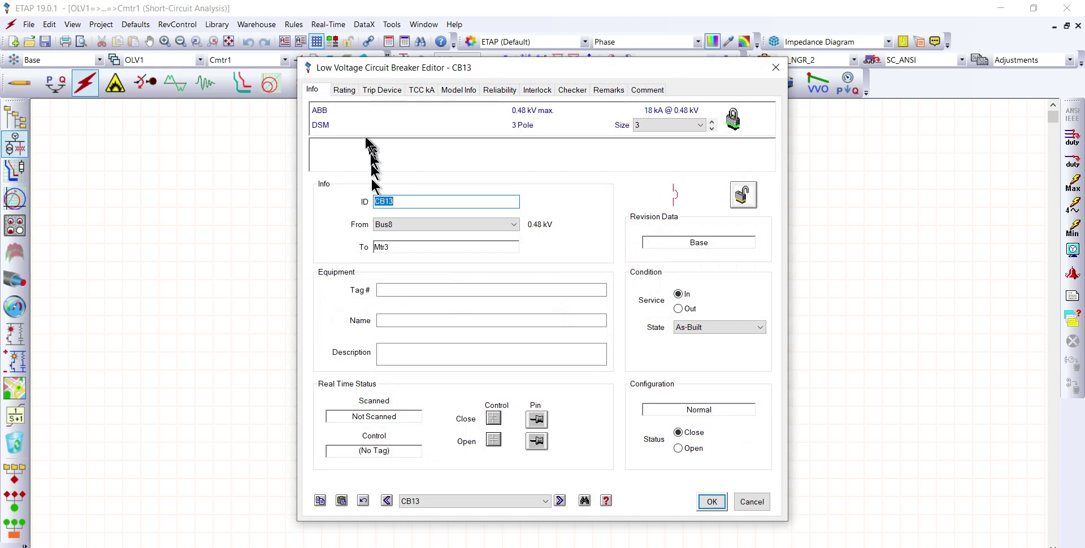
click(345, 88)
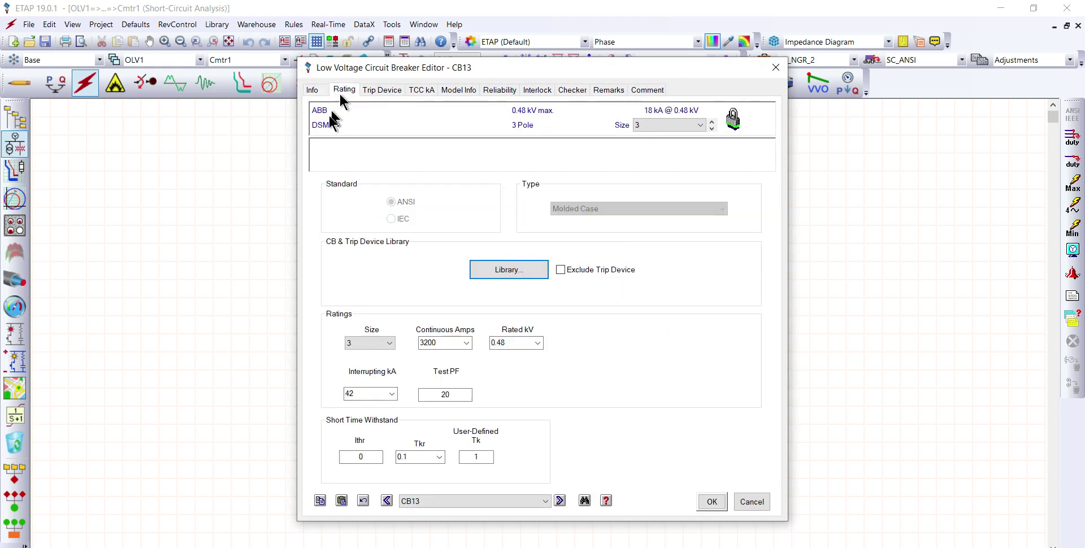
click(391, 394)
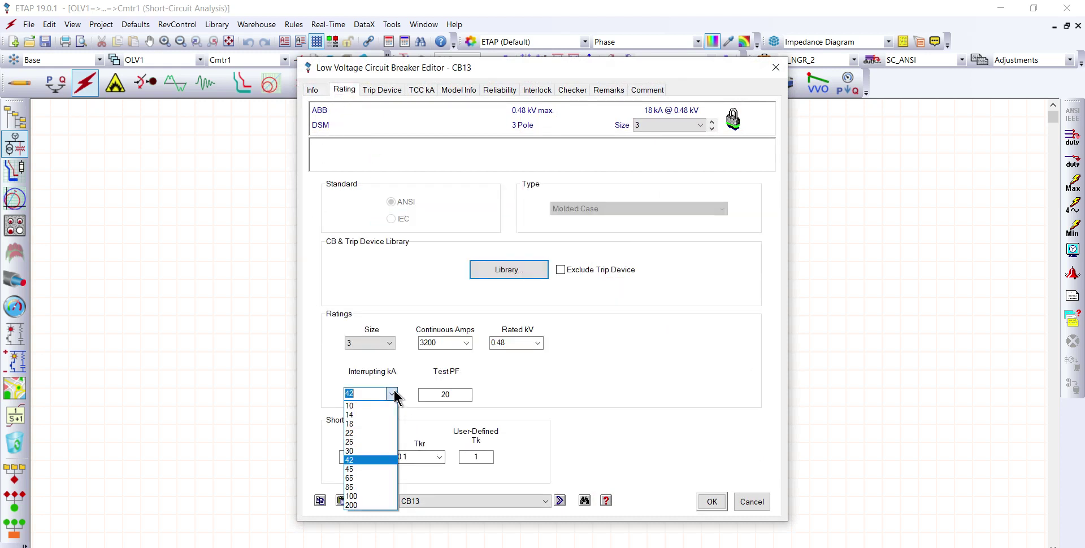
click(356, 476)
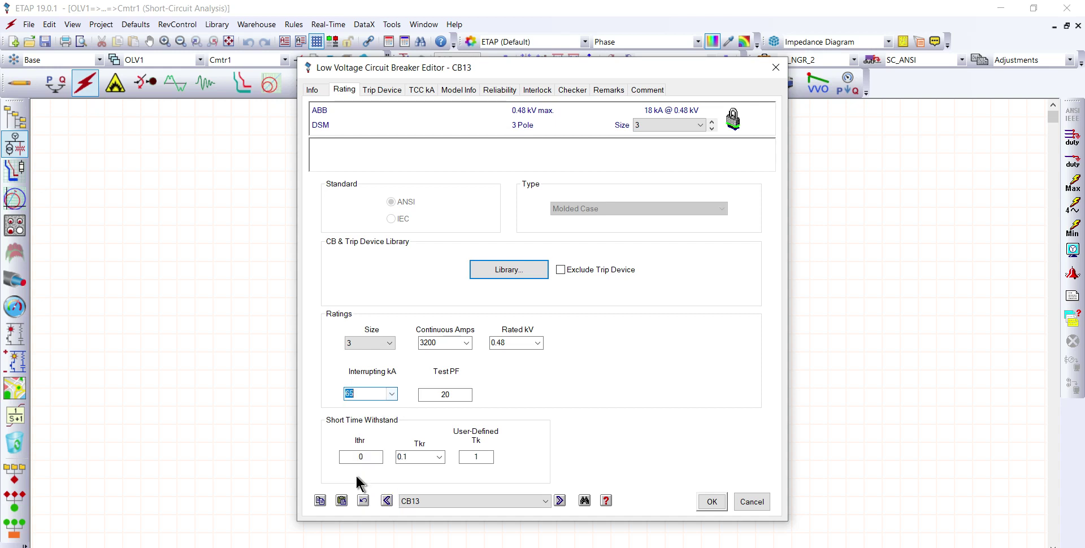
click(704, 503)
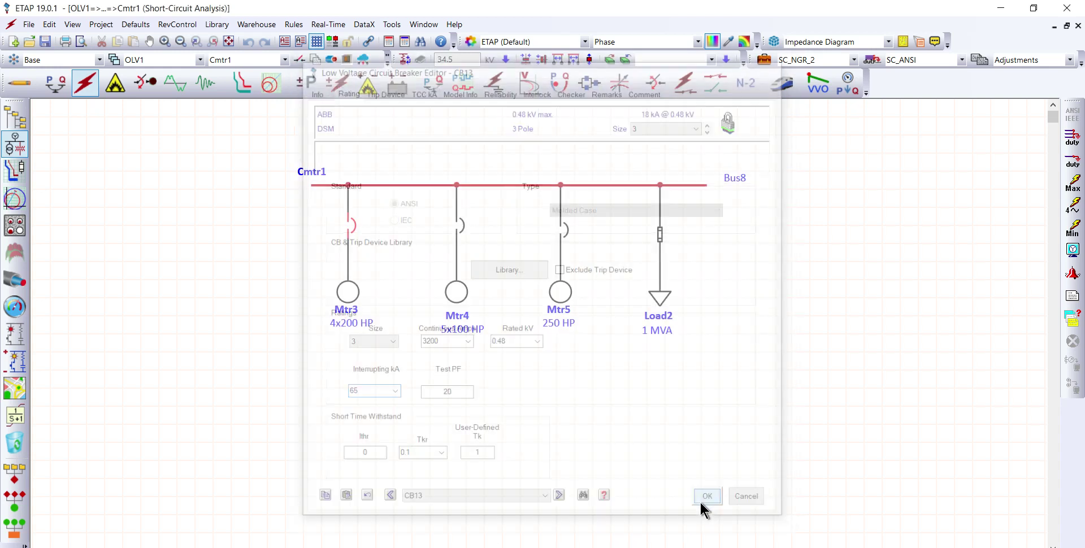
Step: Set the interrupting rating of Fuse1, feeding Load2 from Bus8, to 200 kA and accept the fuse editor
double_click(659, 231)
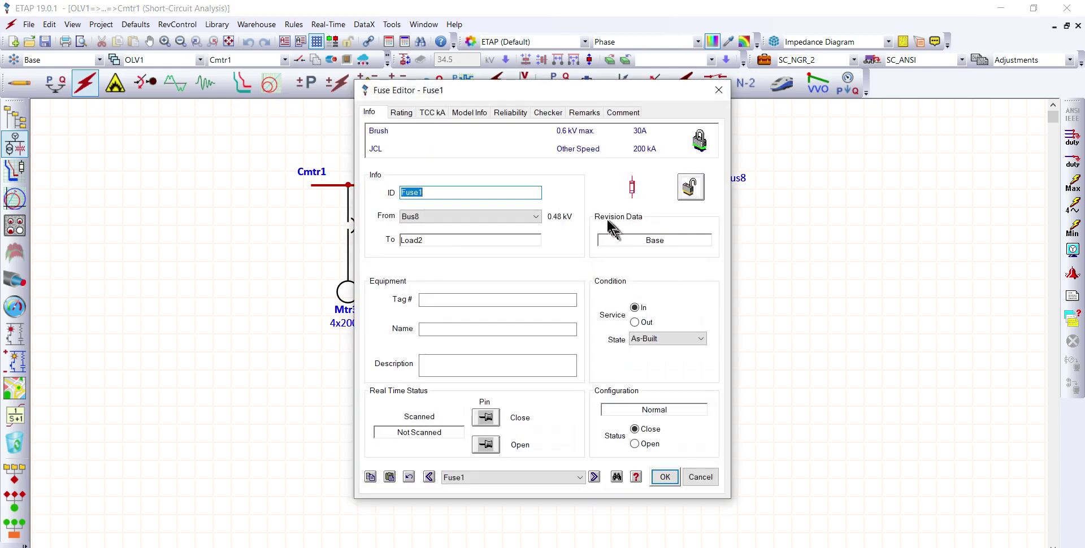
click(401, 112)
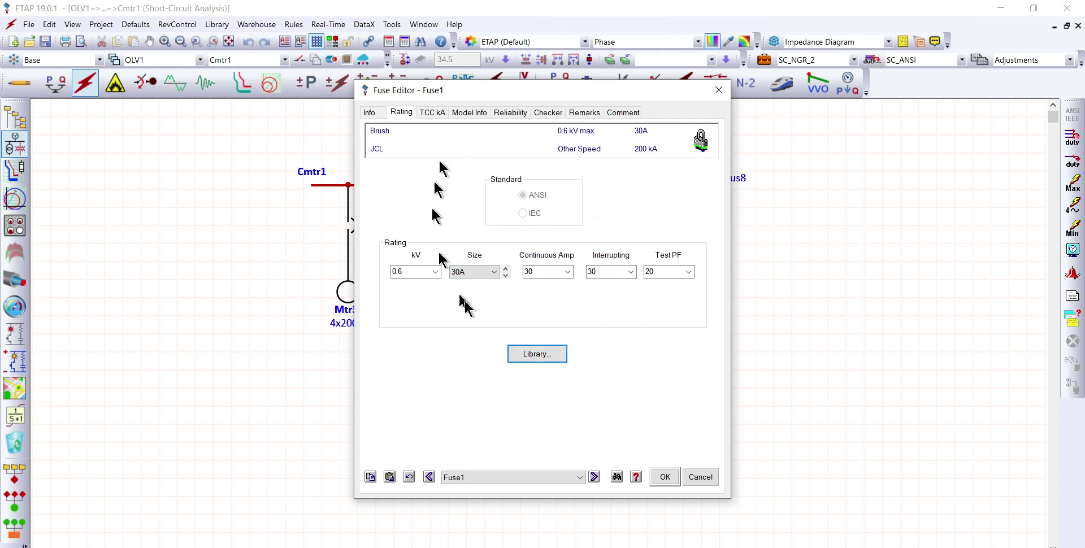
click(631, 272)
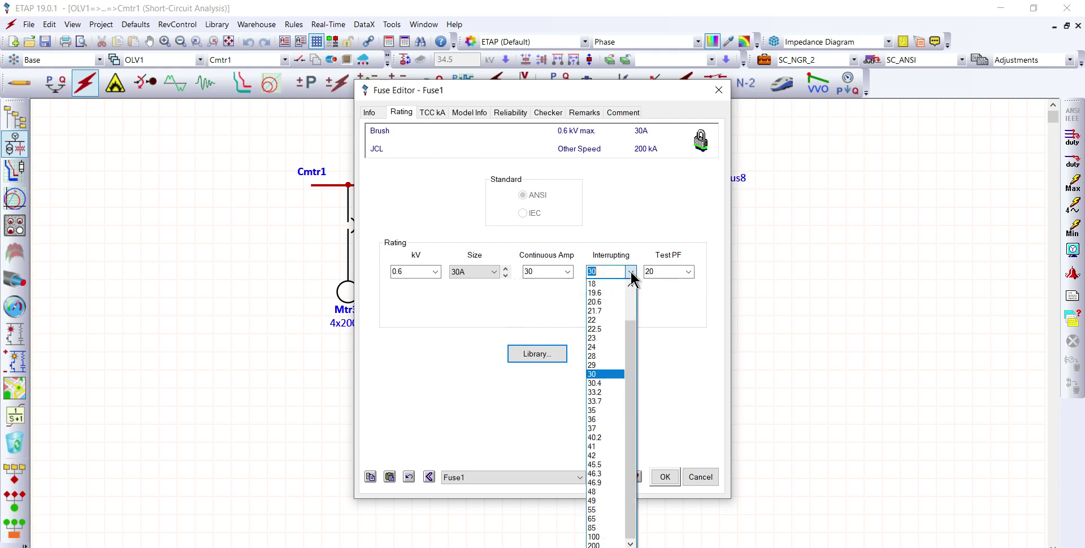
click(599, 545)
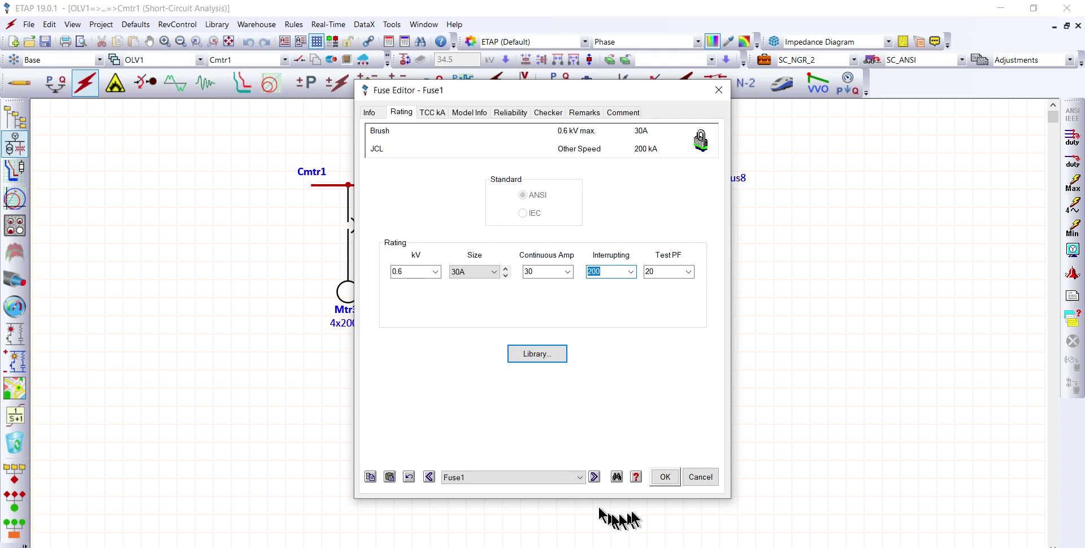
click(661, 478)
click(811, 310)
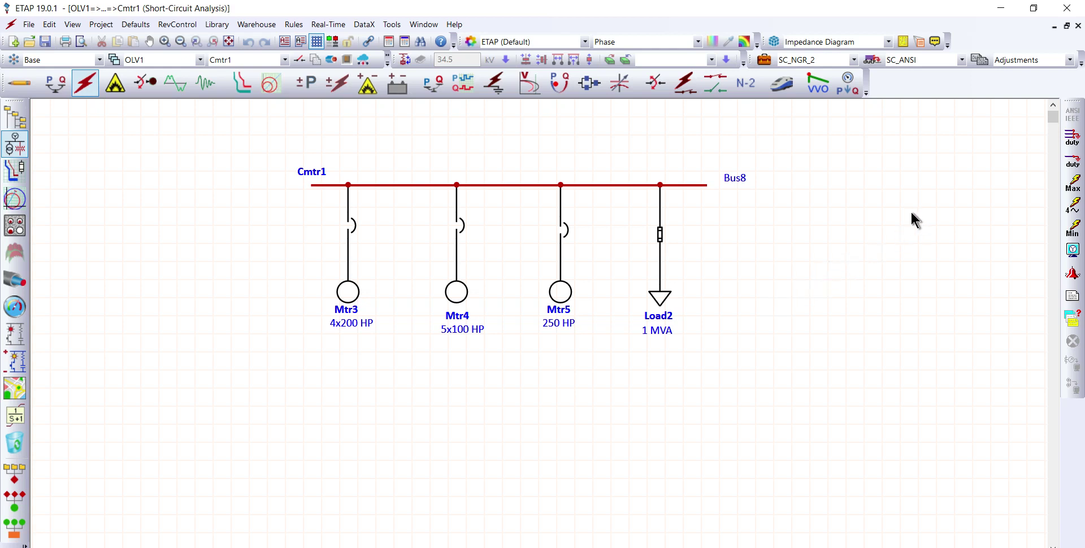
Step: Rerun the three-phase device duty study and review Fuse1's interrupting duty in the analyzer
click(1072, 139)
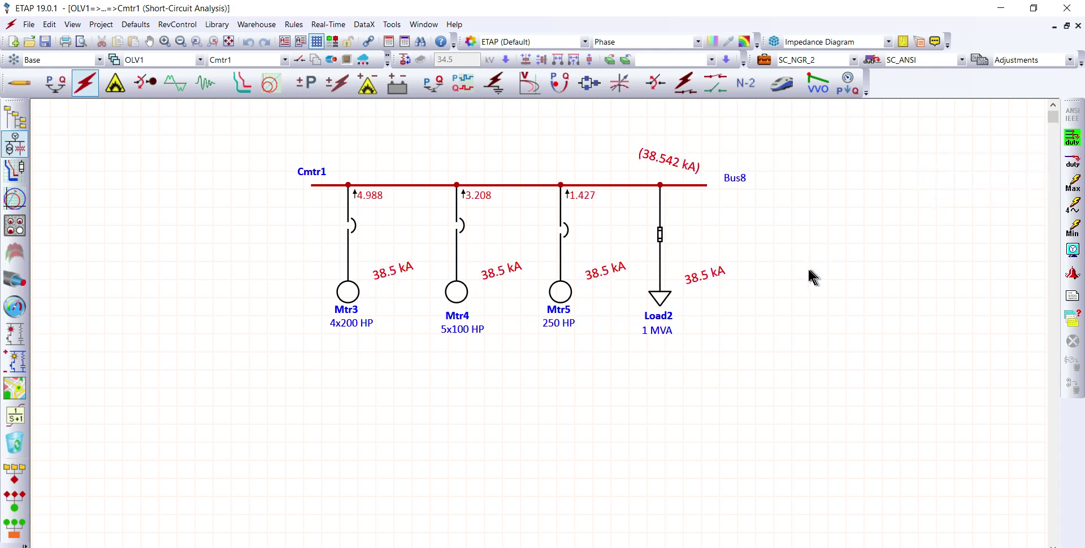
click(1072, 323)
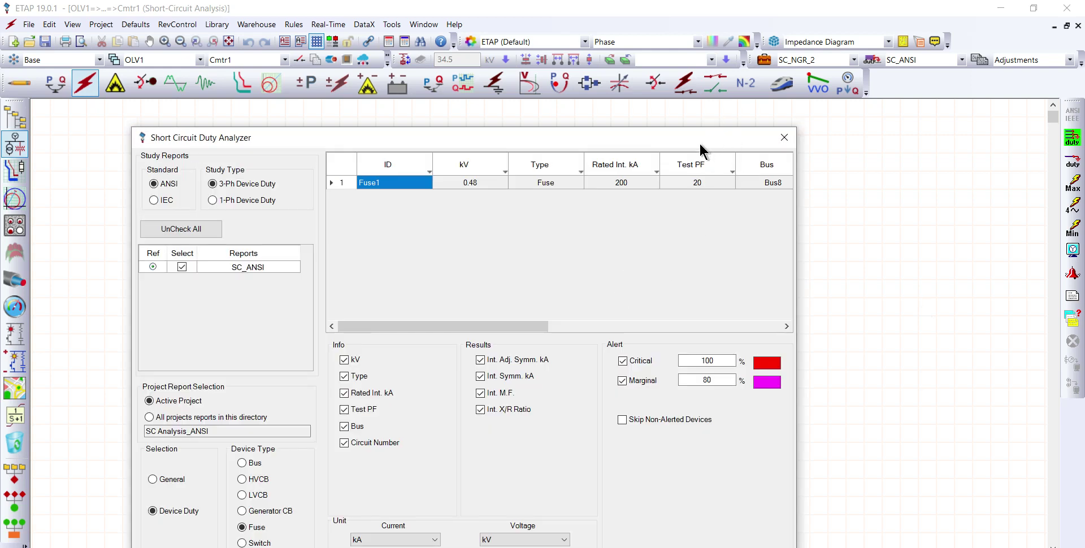
drag(681, 145, 673, 106)
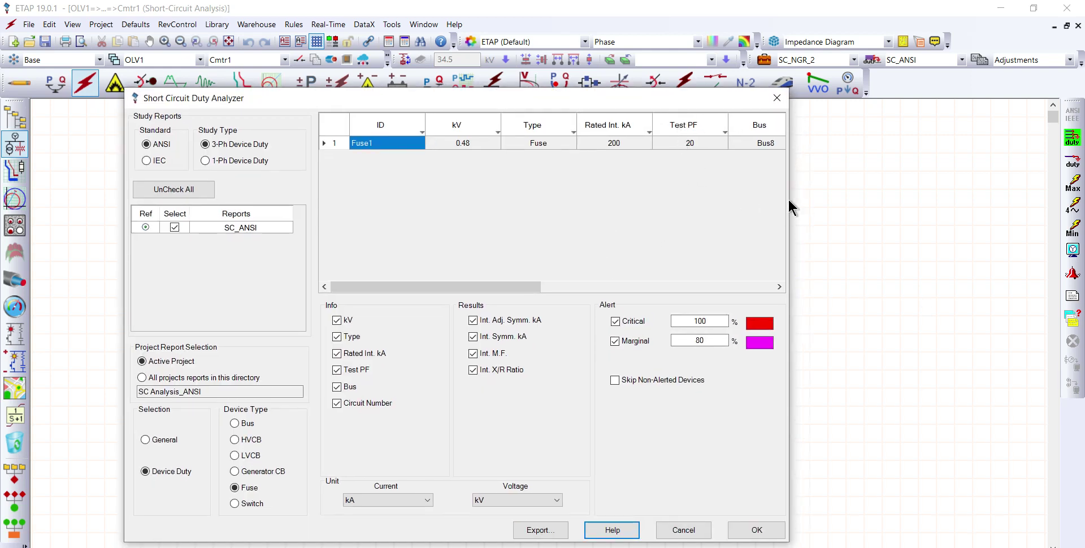
drag(791, 195, 1034, 179)
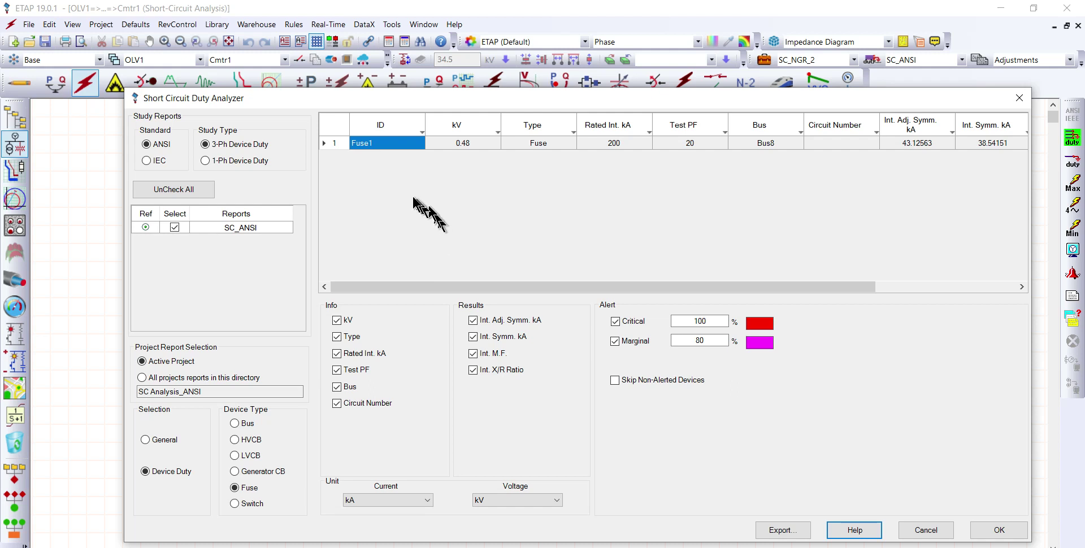
Step: Review the updated low-voltage breaker, high-voltage breaker and bus duty results for alerts, then accept the analyzer
click(234, 455)
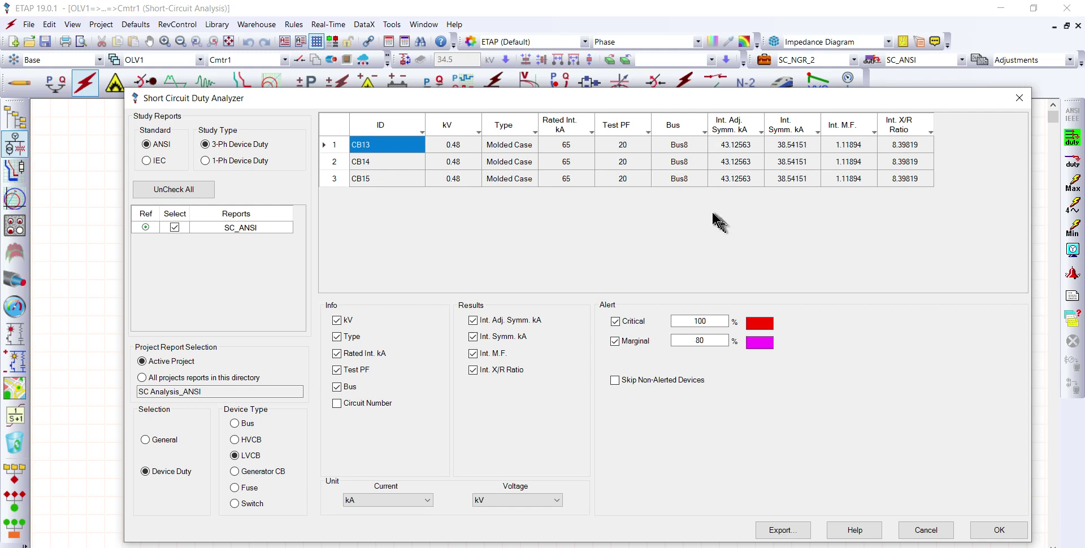
click(234, 440)
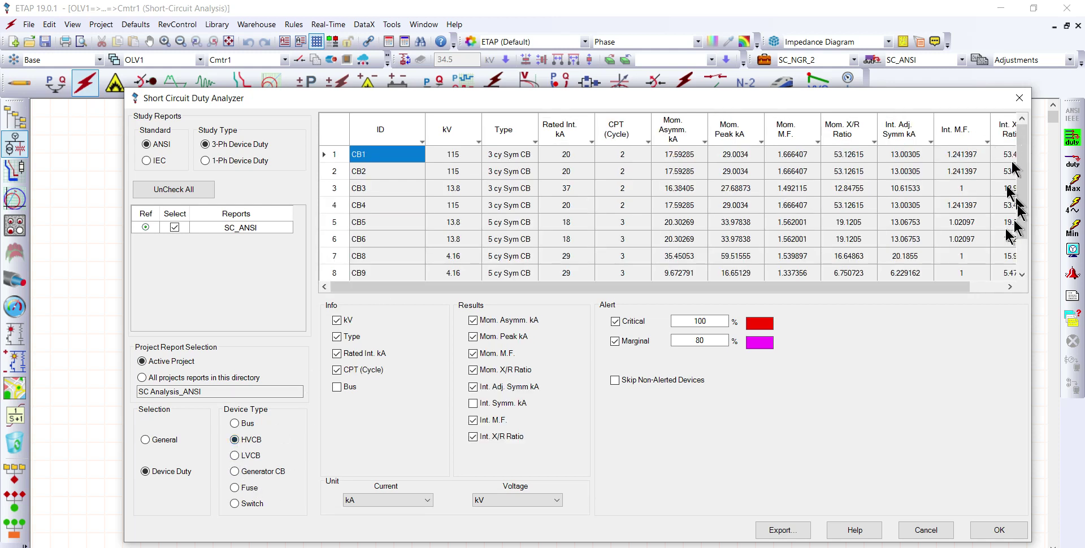
drag(472, 99, 353, 61)
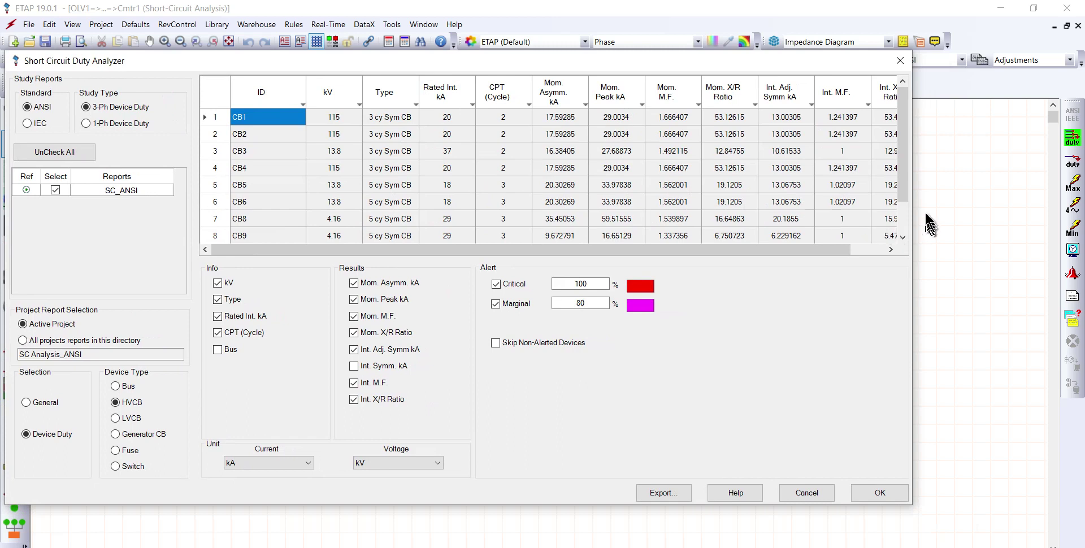
drag(913, 211, 995, 193)
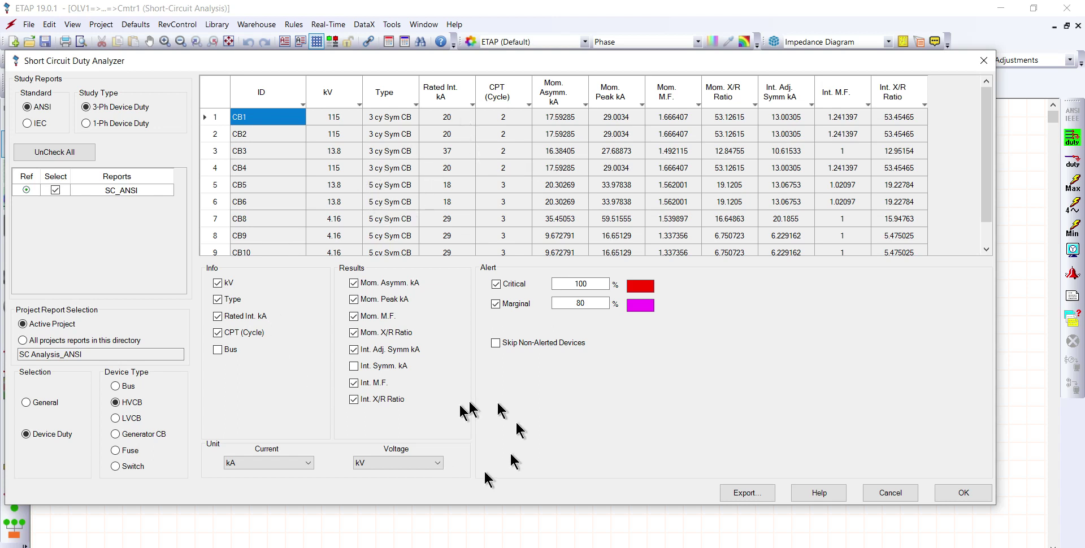
click(116, 386)
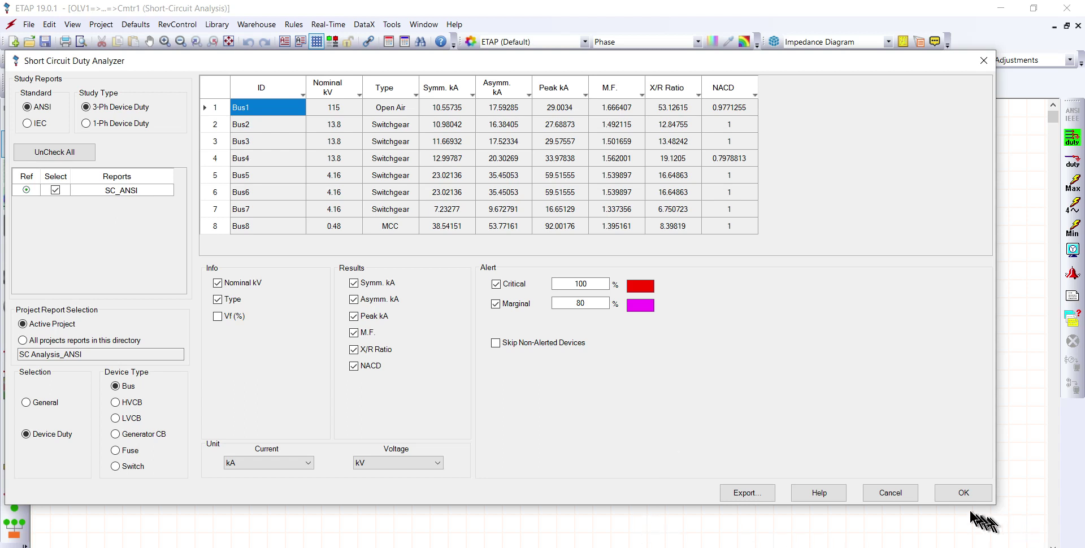
click(958, 493)
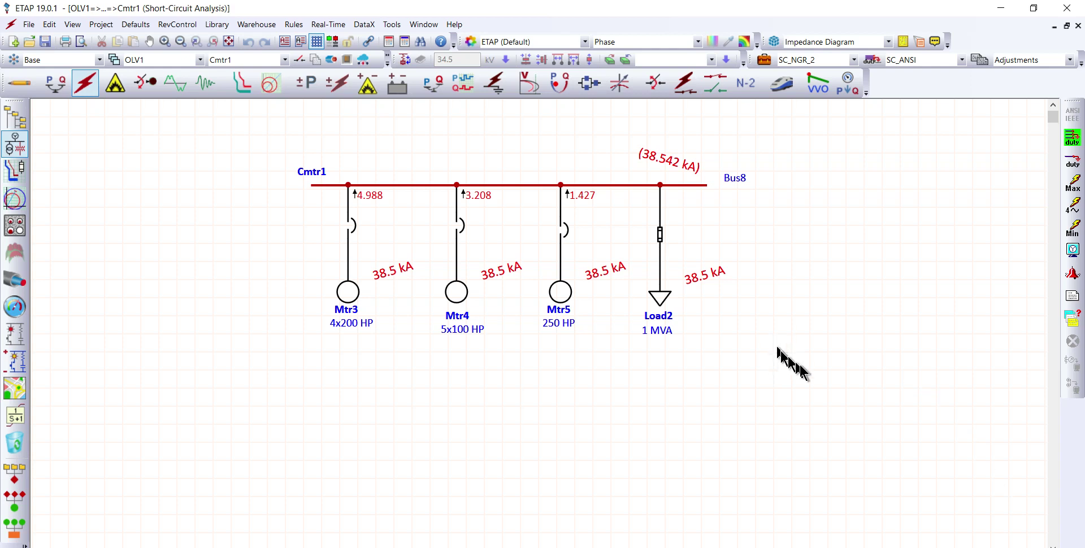
Step: Generate the Complete ANSI three-phase short-circuit report for SC_ANSI in PDF format
click(1071, 296)
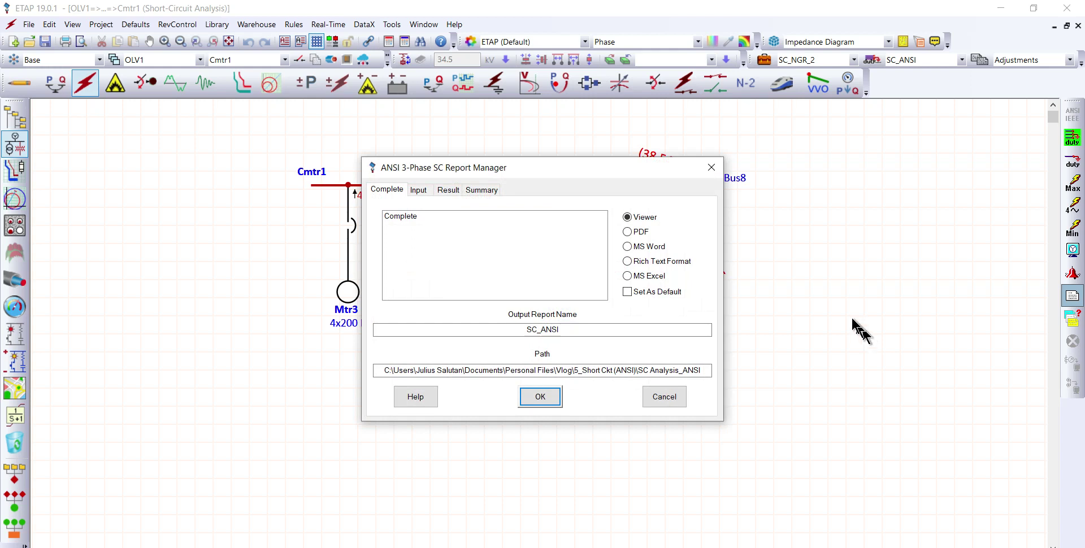
click(411, 217)
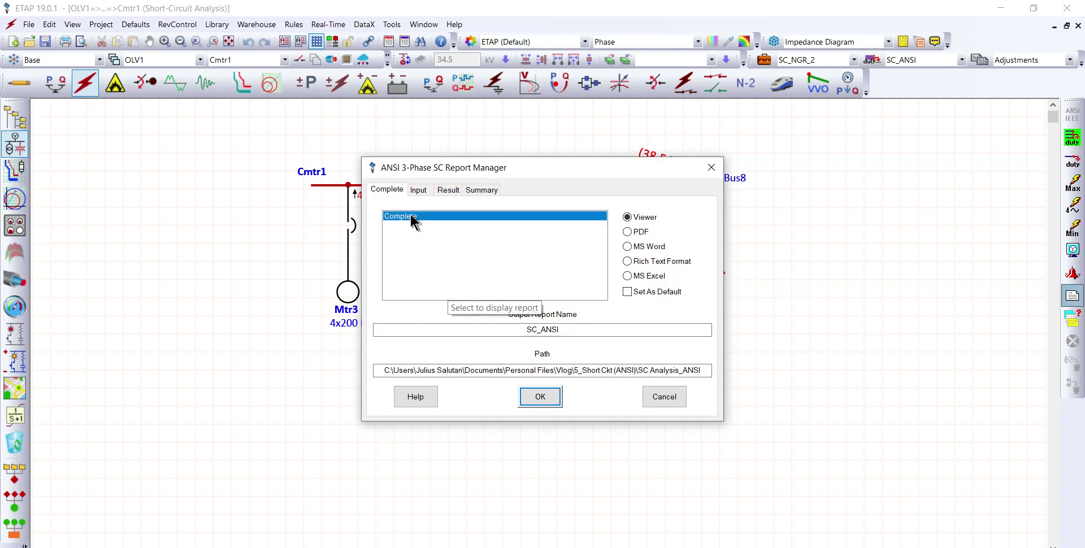
click(627, 232)
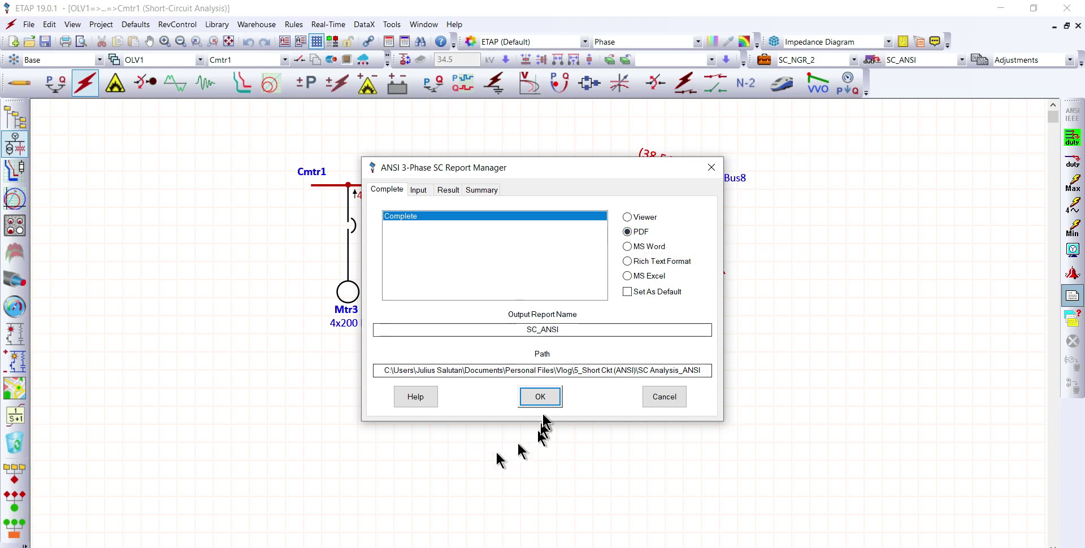
click(544, 395)
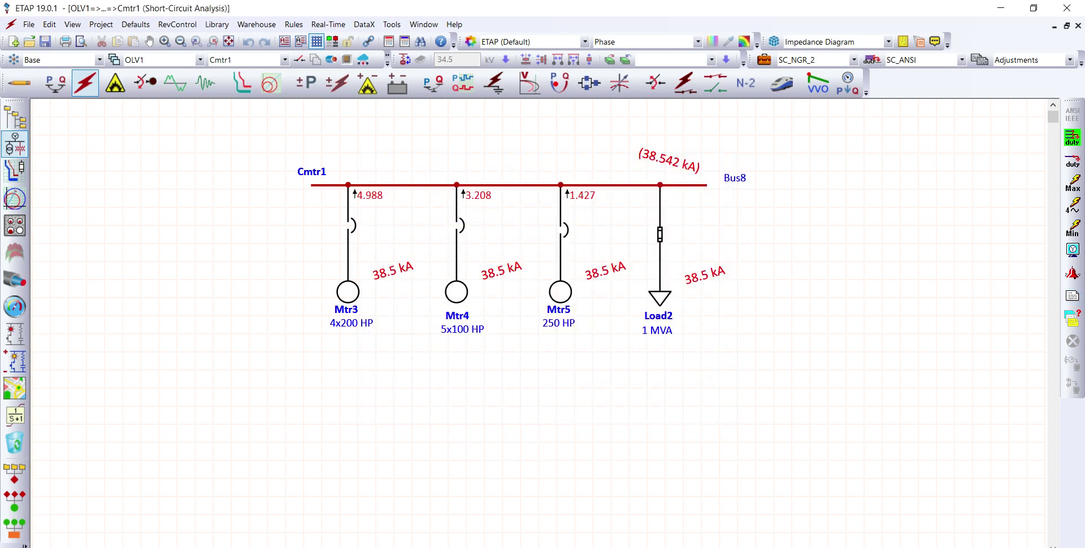
Step: Switch to the browser and examine the momentary duty summary in the SC_ANSI.SA1S - Complete PDF report
click(402, 547)
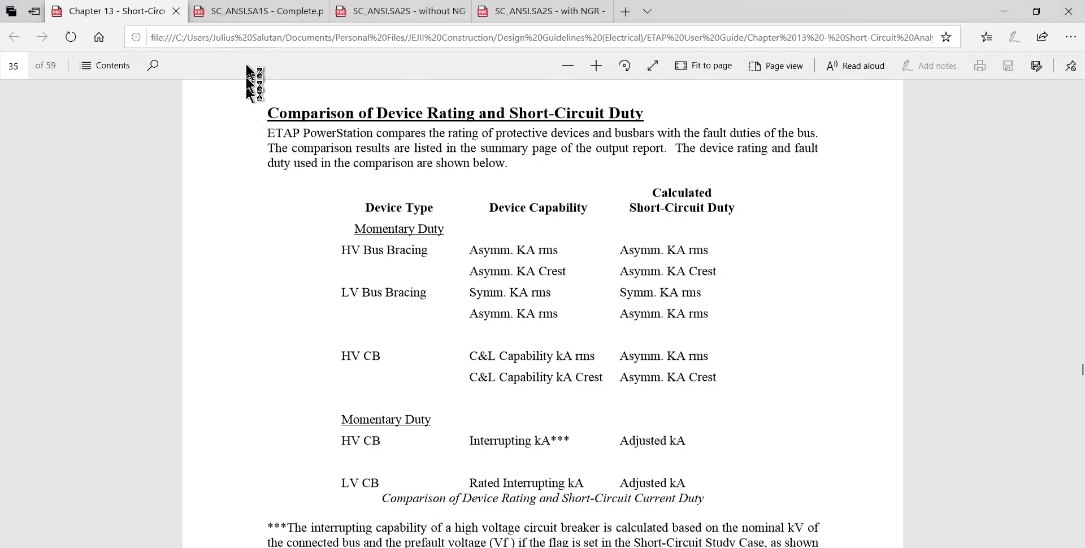
click(252, 12)
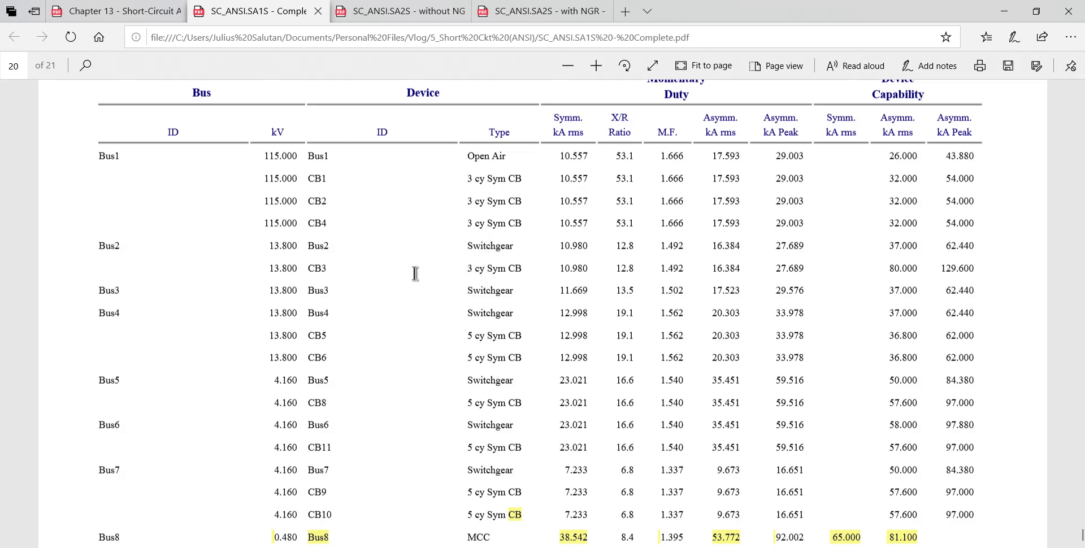
scroll(415, 273, up, 2)
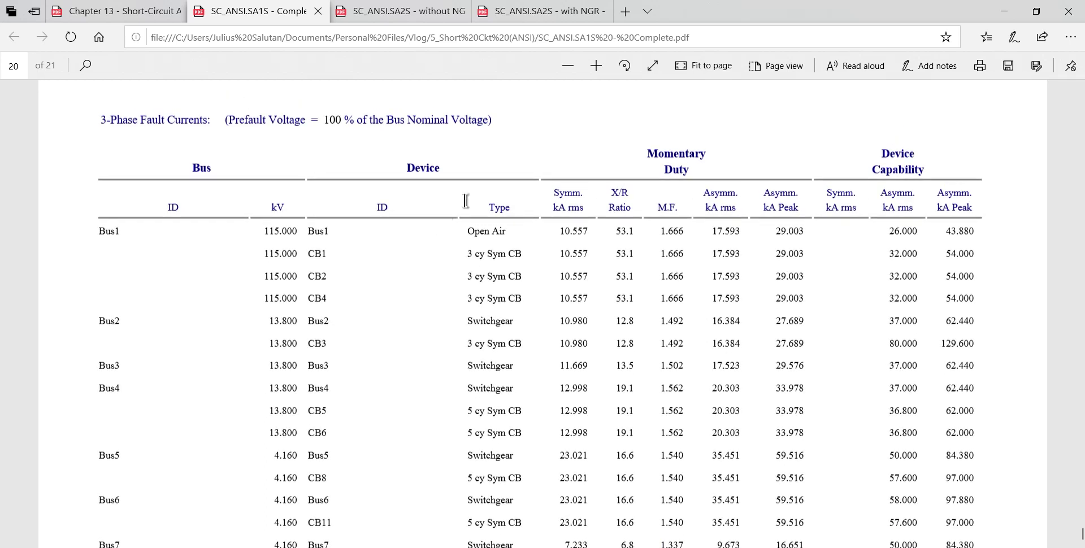
Step: Examine the remaining momentary duty rows and the Interrupting Duty Summary Report in the SC_ANSI.SA1S - Complete PDF
scroll(448, 295, down, 2)
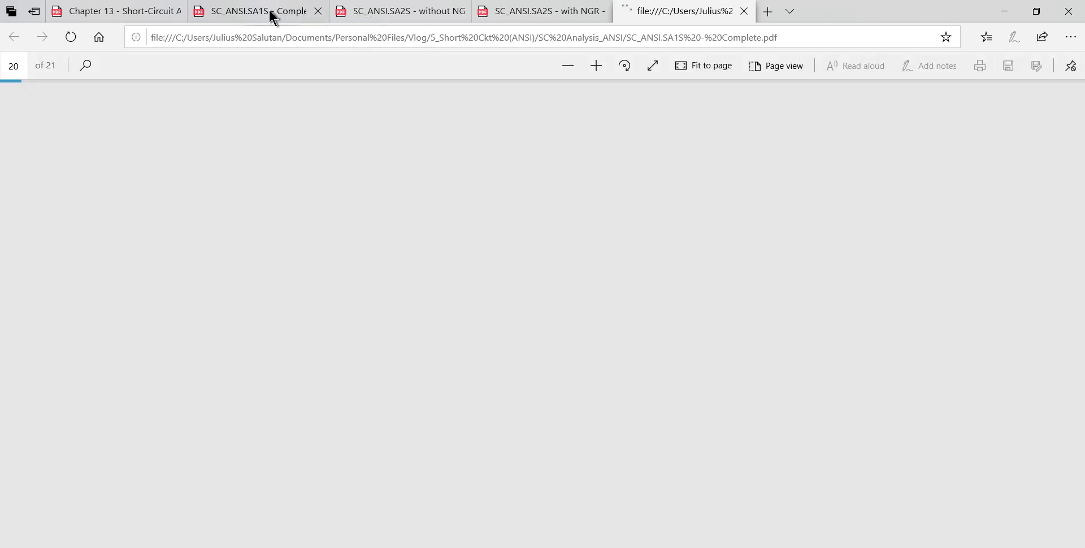
click(269, 9)
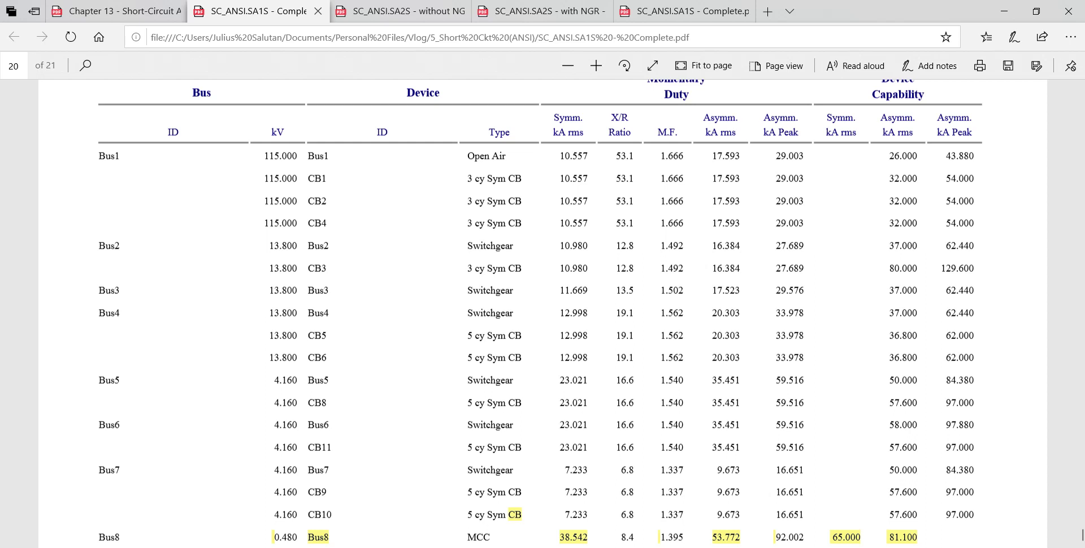
scroll(763, 361, down, 2)
scroll(763, 361, down, 15)
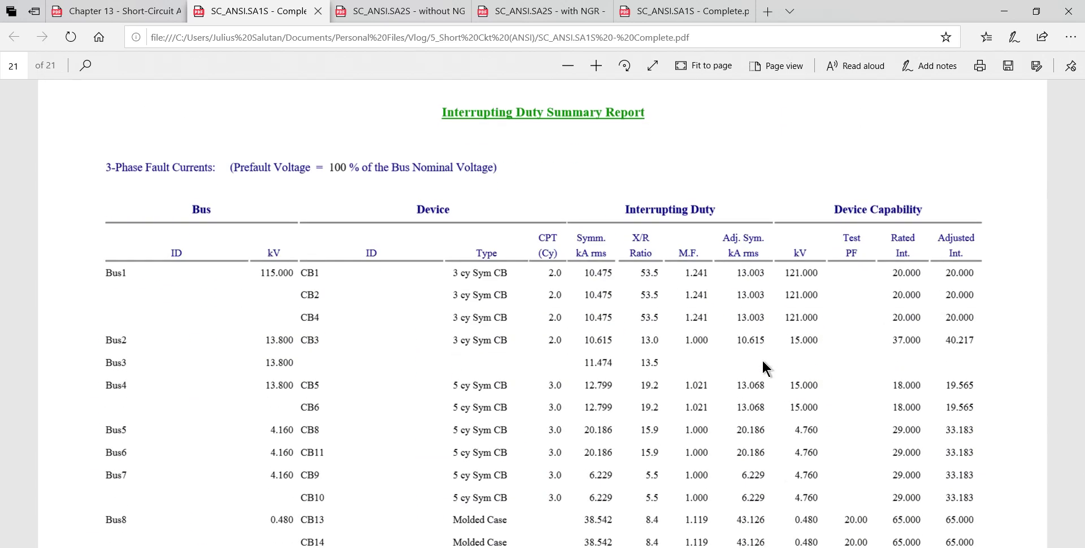
scroll(761, 358, down, 1)
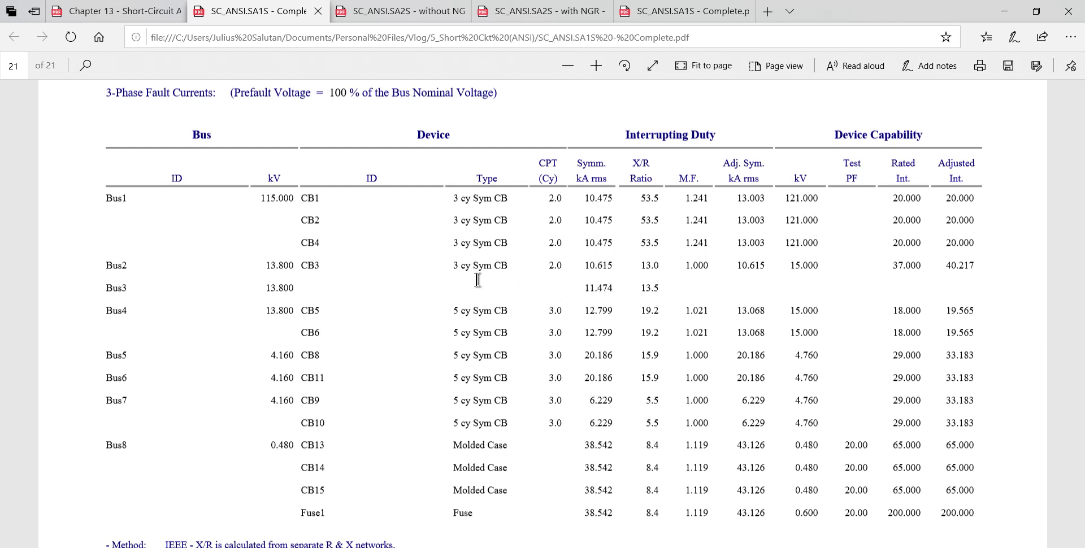
scroll(476, 279, up, 6)
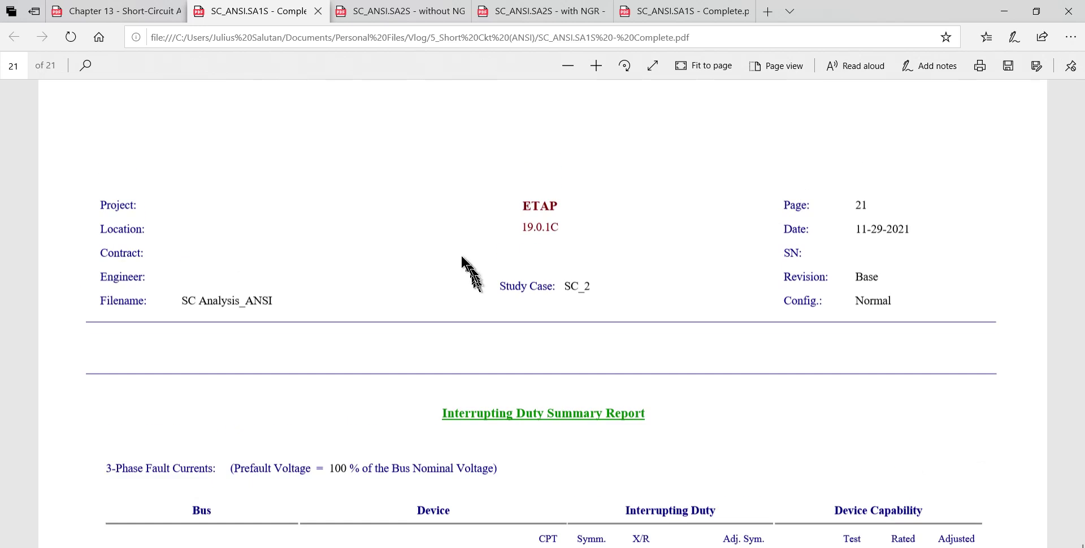
scroll(461, 255, down, 3)
scroll(460, 252, up, 8)
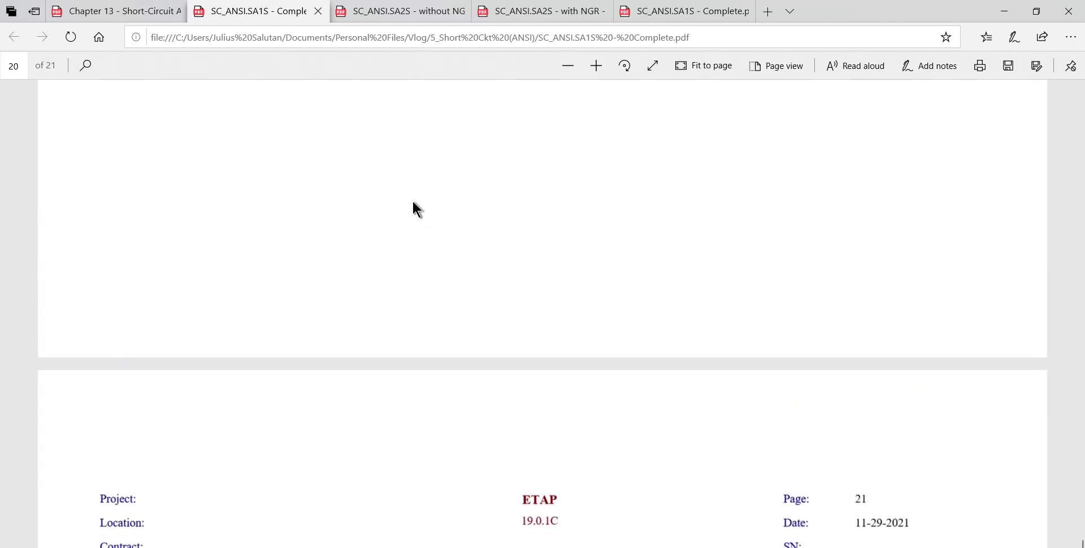
scroll(393, 106, down, 4)
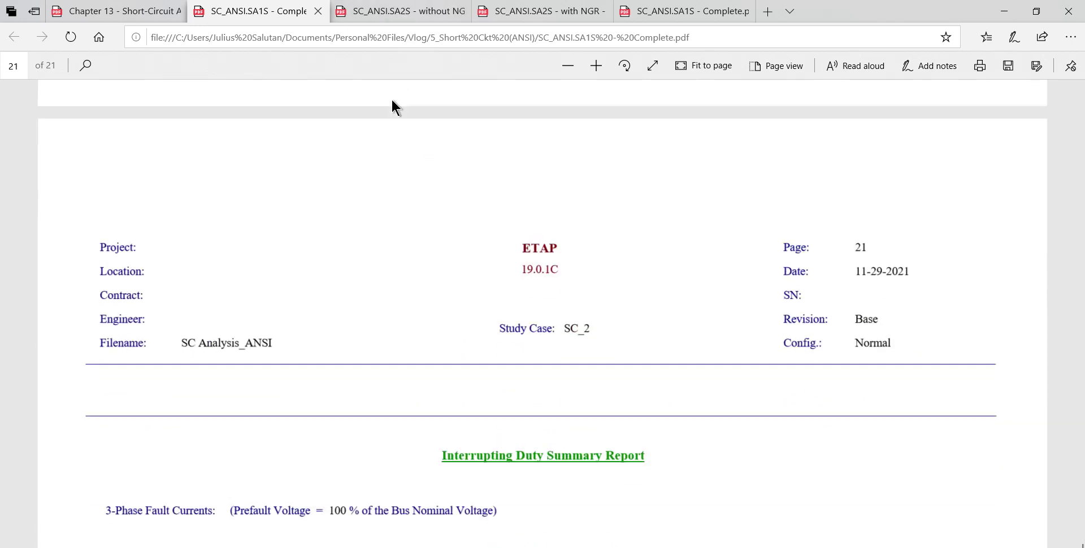
Step: Switch to ETAP, run the maximum 1/2-cycle 3-Phase, LG, LL, LLG study from OLV1, and review the without NGR report in the browser
click(394, 17)
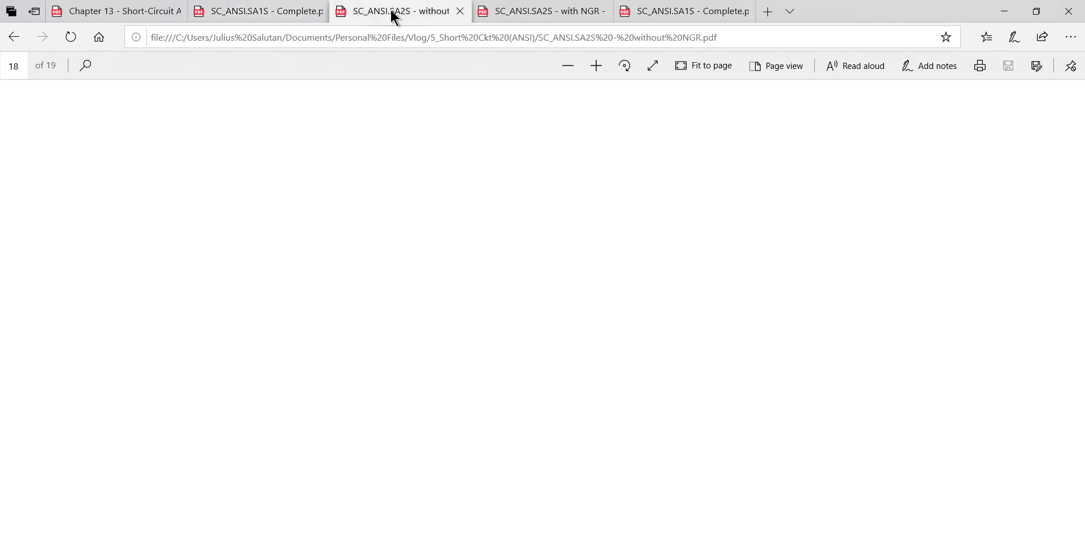
key(alt+Tab)
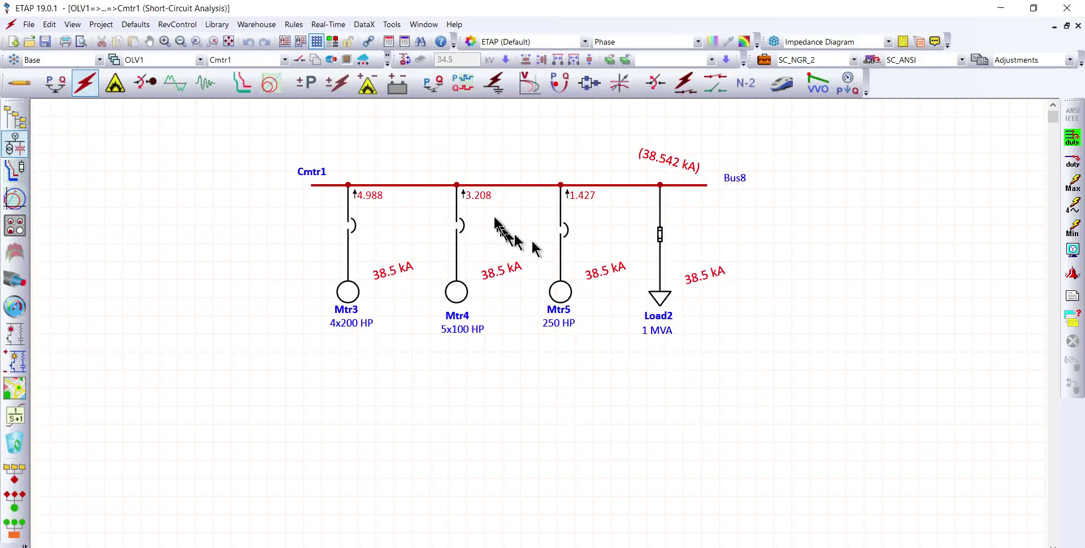
click(508, 186)
double_click(508, 186)
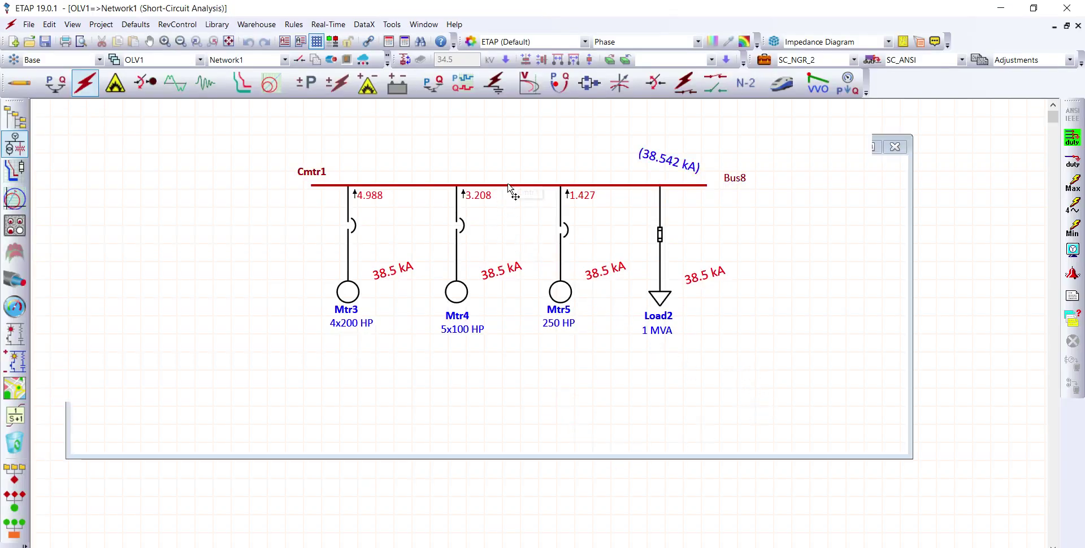
double_click(665, 129)
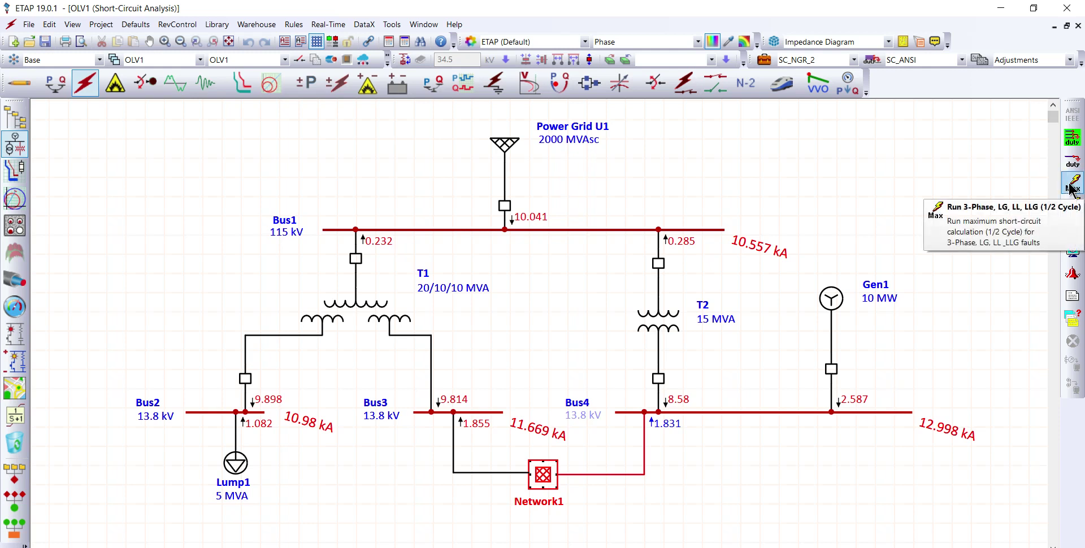
click(1071, 189)
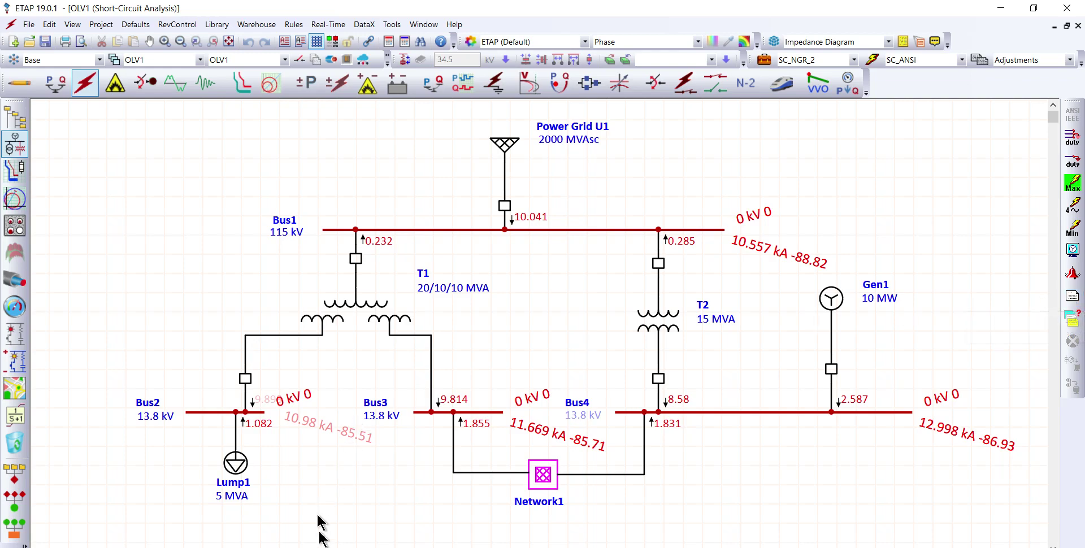
click(328, 547)
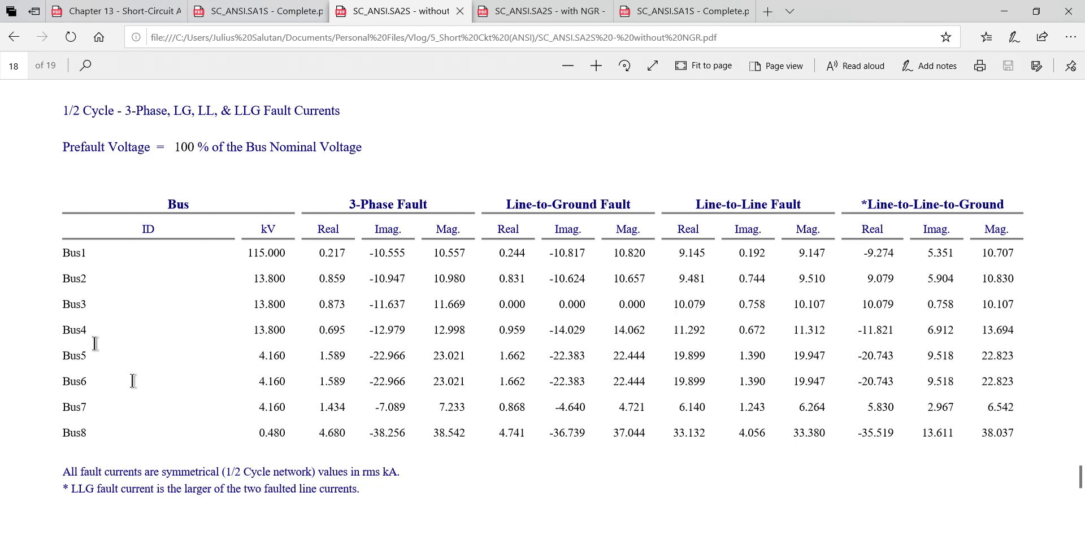
Step: Switch to ETAP and set generator Gen1's grounding to a Resistor rated 600 A in edit mode
key(alt+Tab)
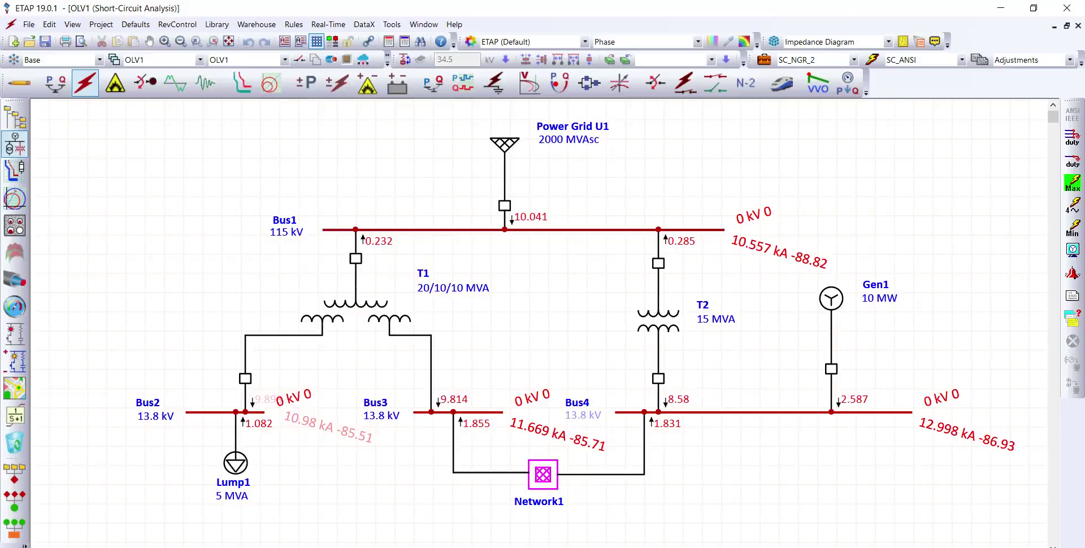
click(19, 83)
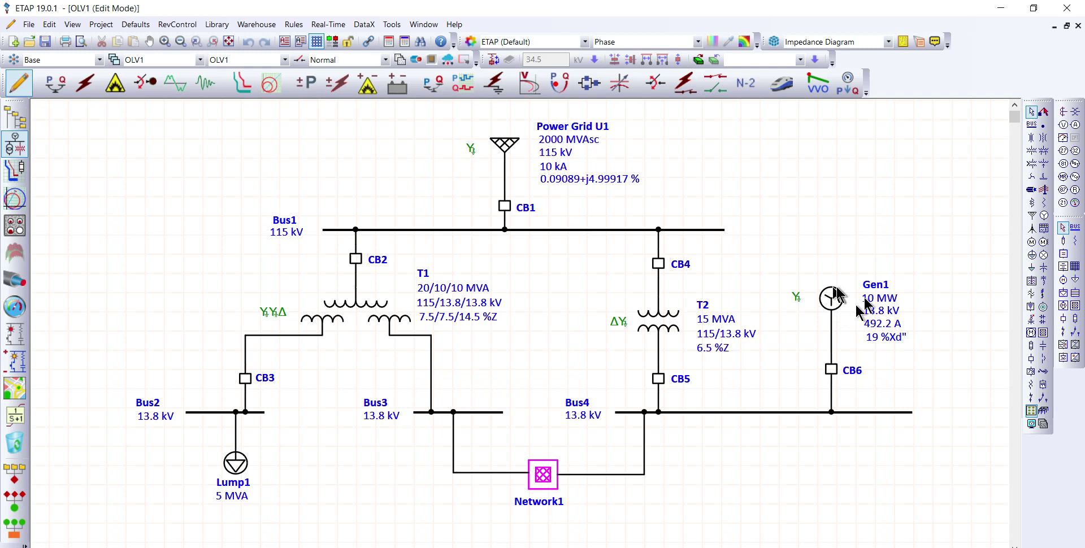
click(833, 301)
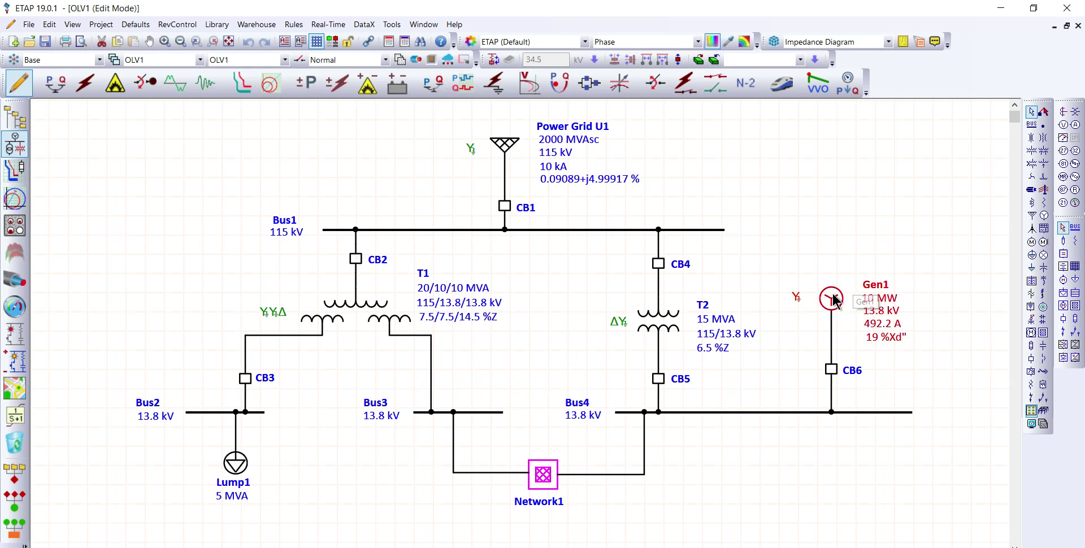
double_click(834, 301)
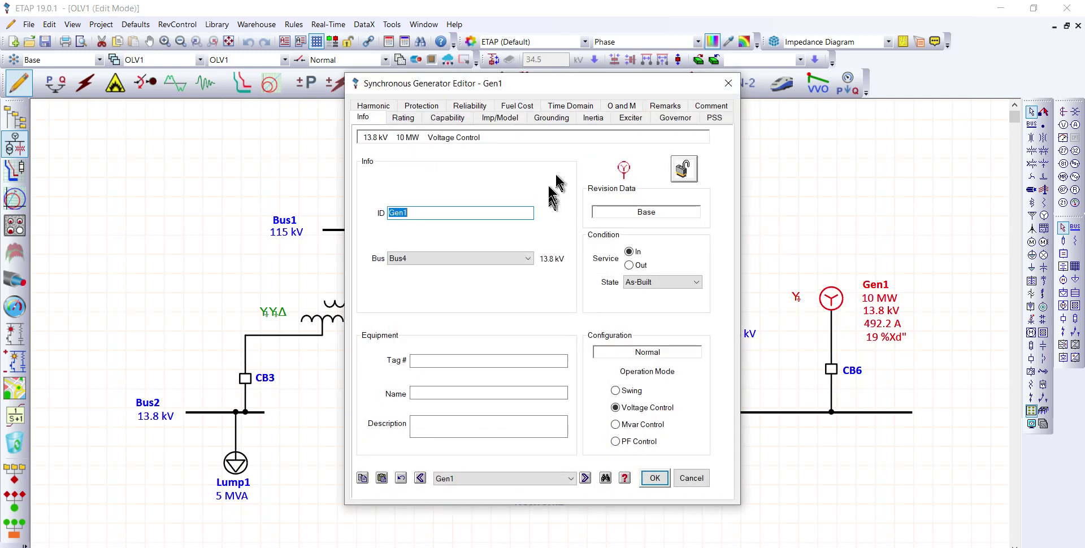
click(554, 119)
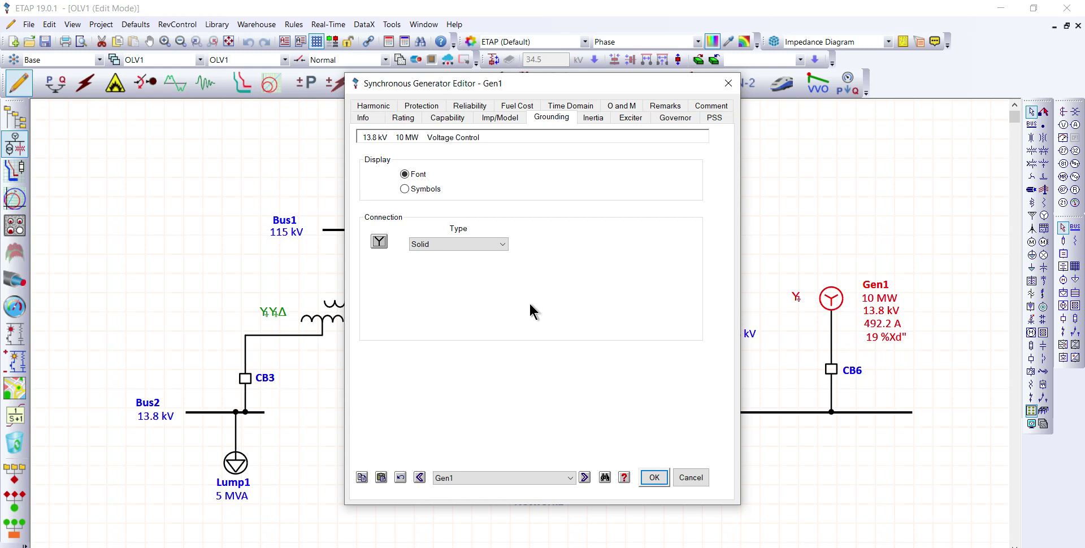
click(502, 244)
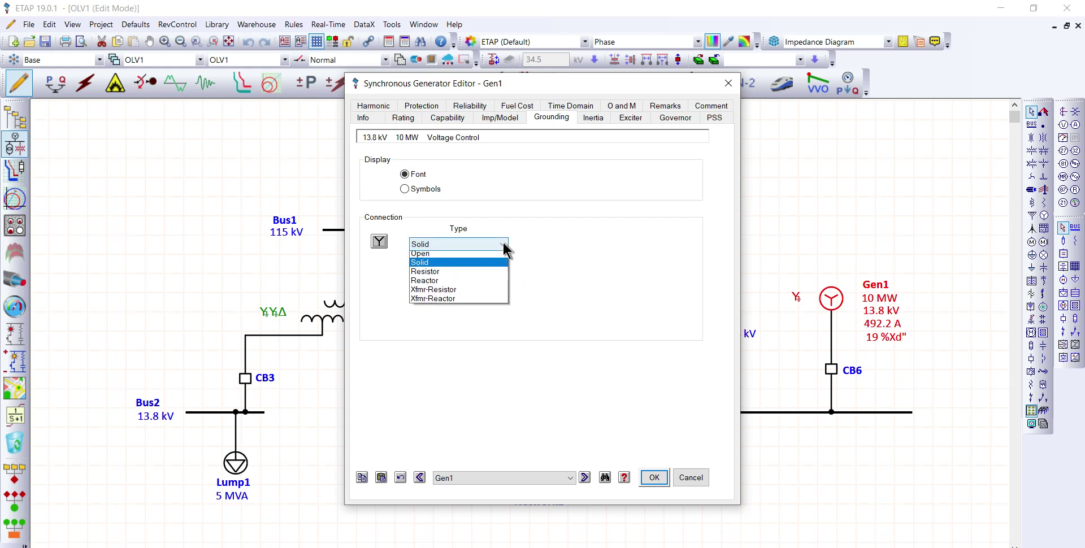
click(473, 272)
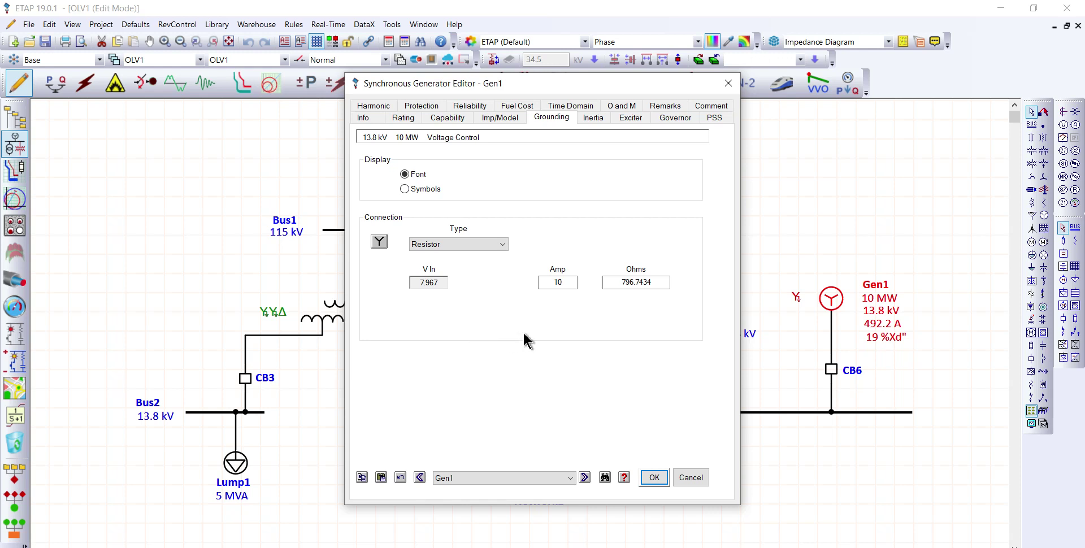
double_click(557, 282)
text(600)
key(Tab)
click(653, 478)
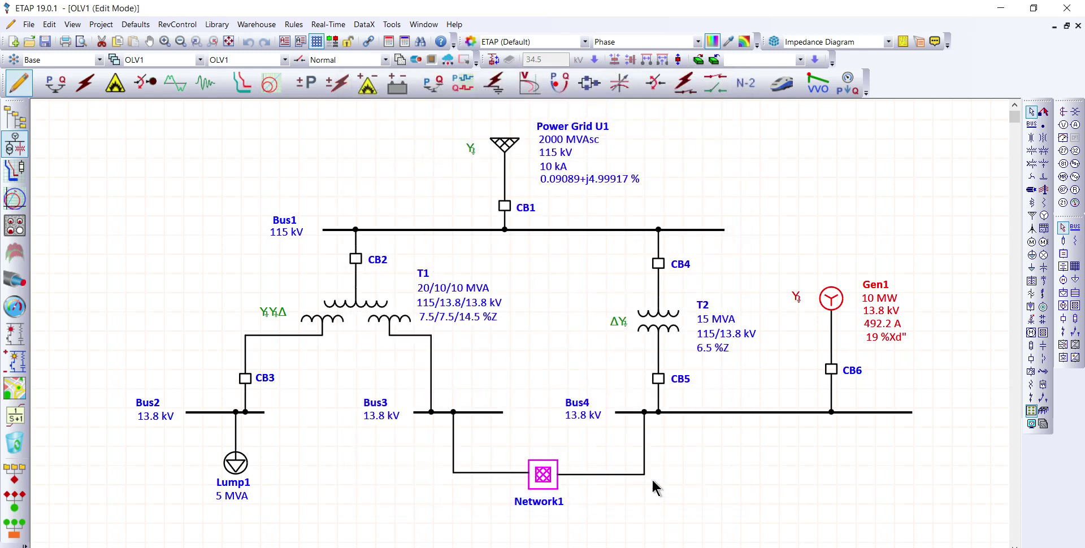
Step: Rerun the maximum 1/2-cycle 3-Phase, LG, LL, LLG short-circuit study with the resistor-grounded generator
click(82, 86)
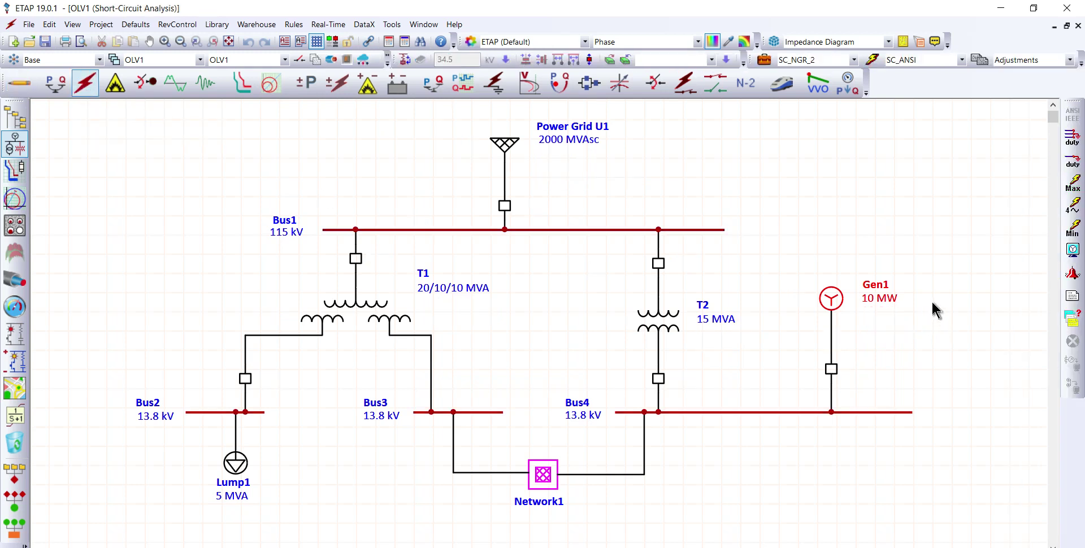
click(1076, 190)
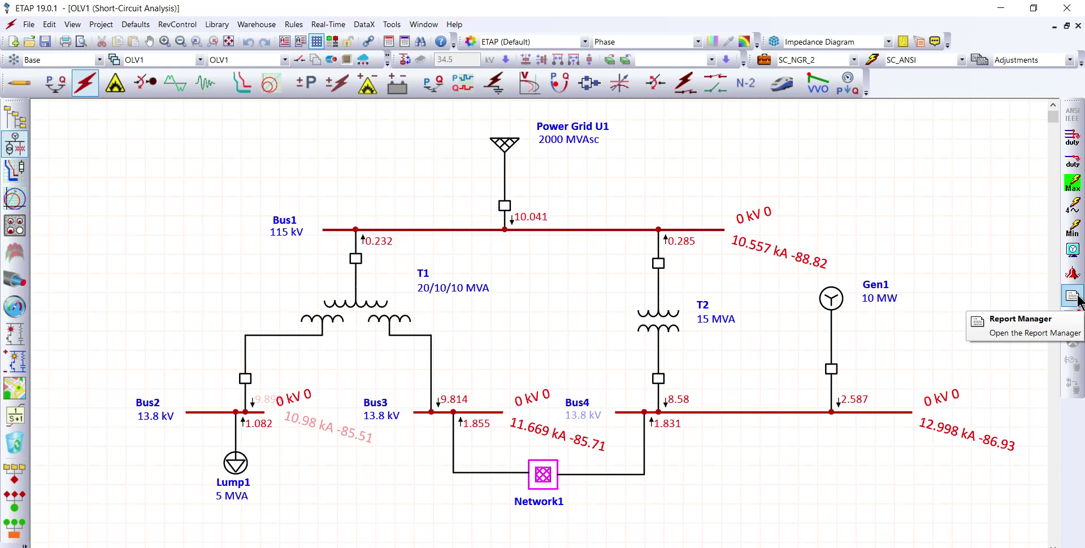
Step: Switch to the browser and compare the bus fault currents in the SC_ANSI.SA2S summary reports with and without NGR
click(402, 547)
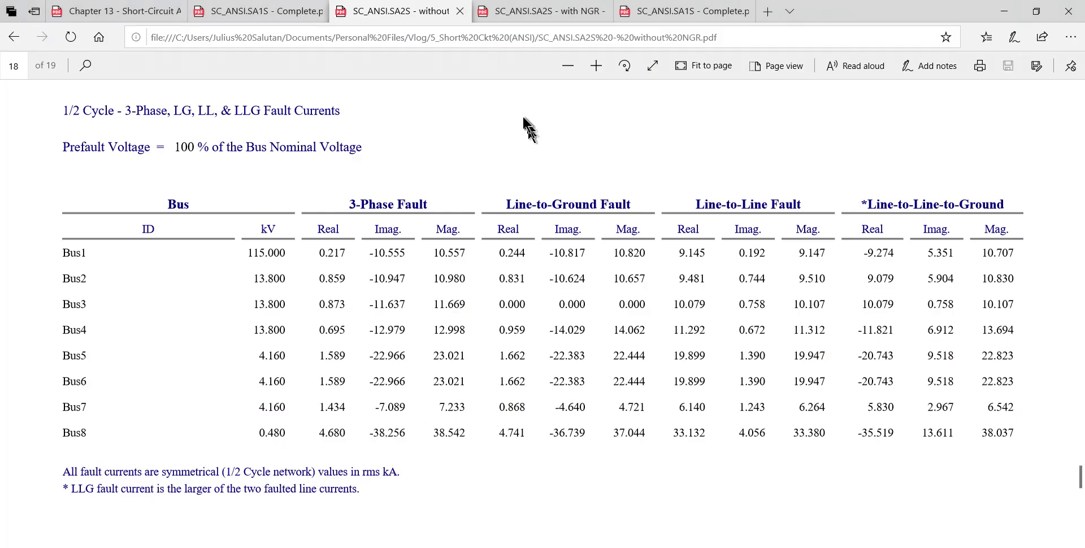
click(556, 20)
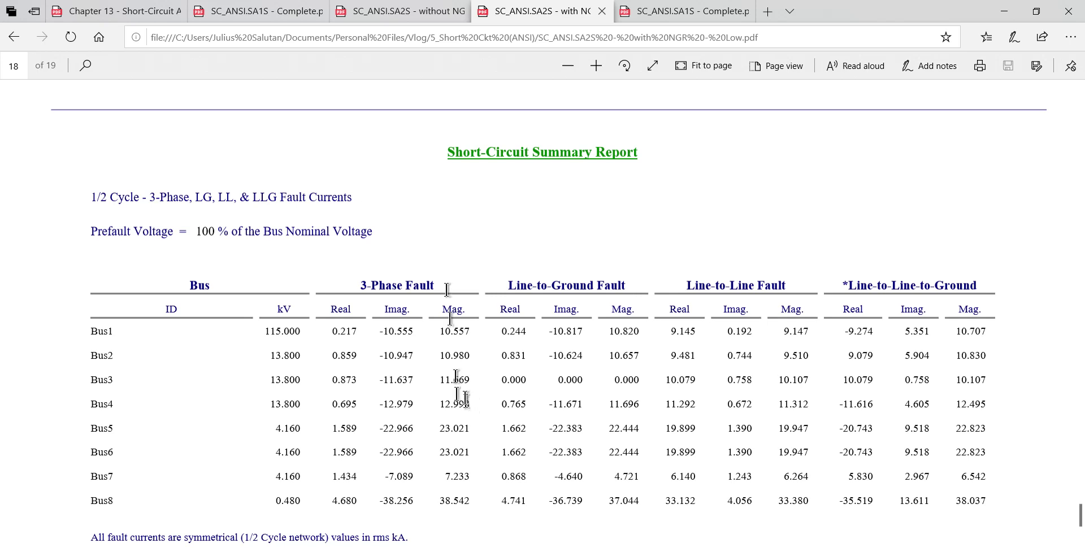
click(404, 13)
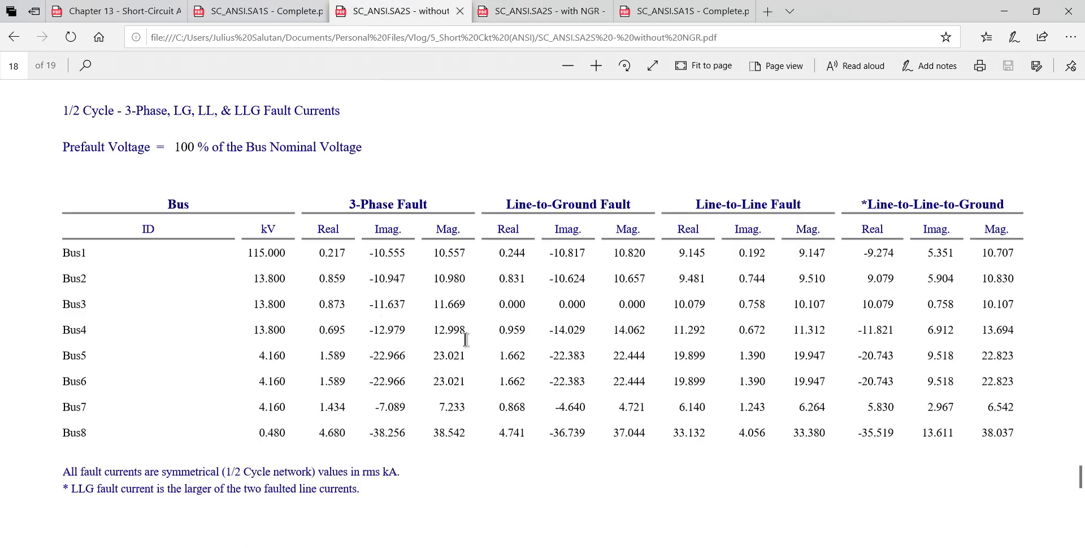
click(524, 13)
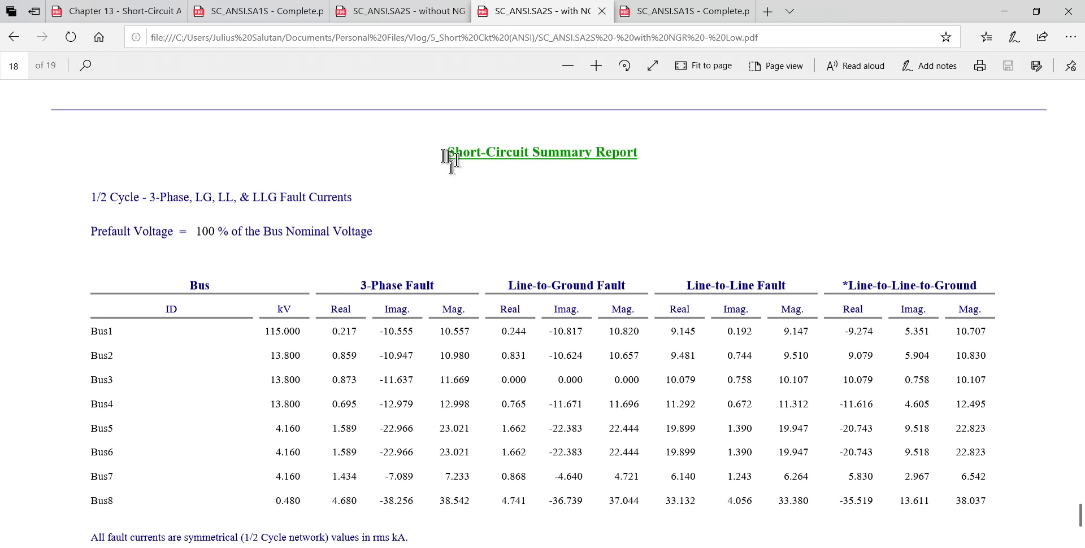
click(382, 18)
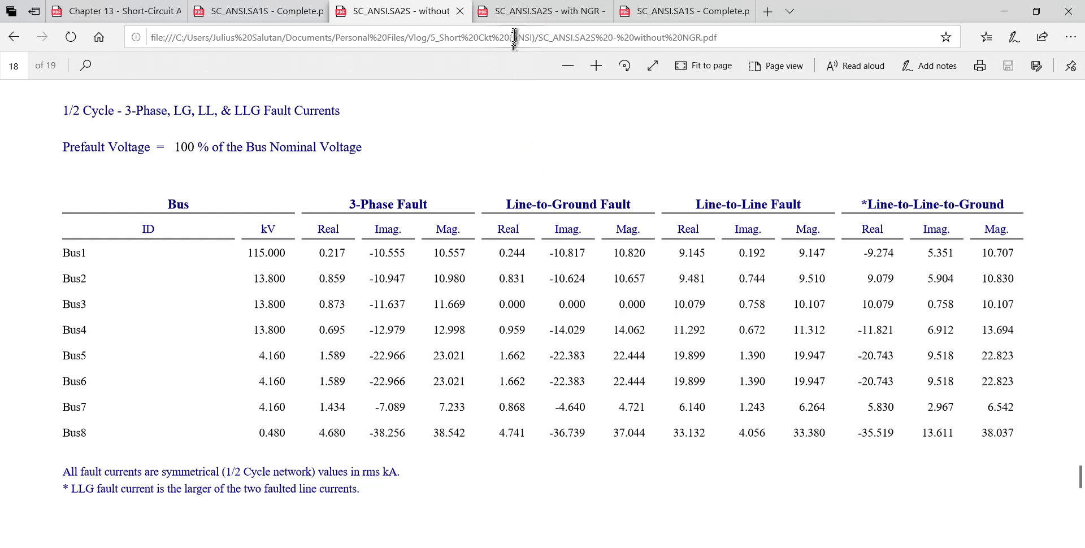
click(526, 14)
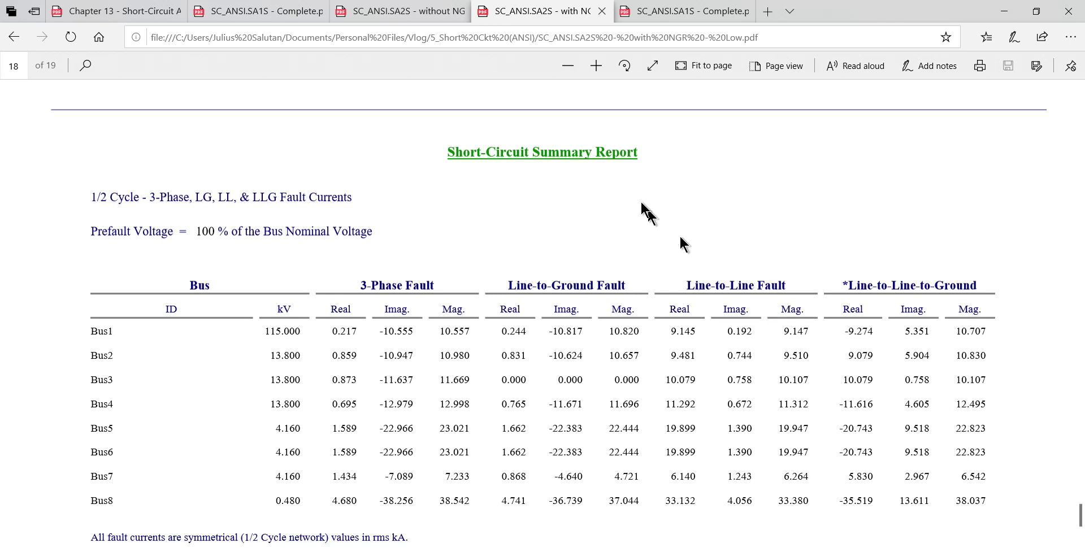
click(405, 12)
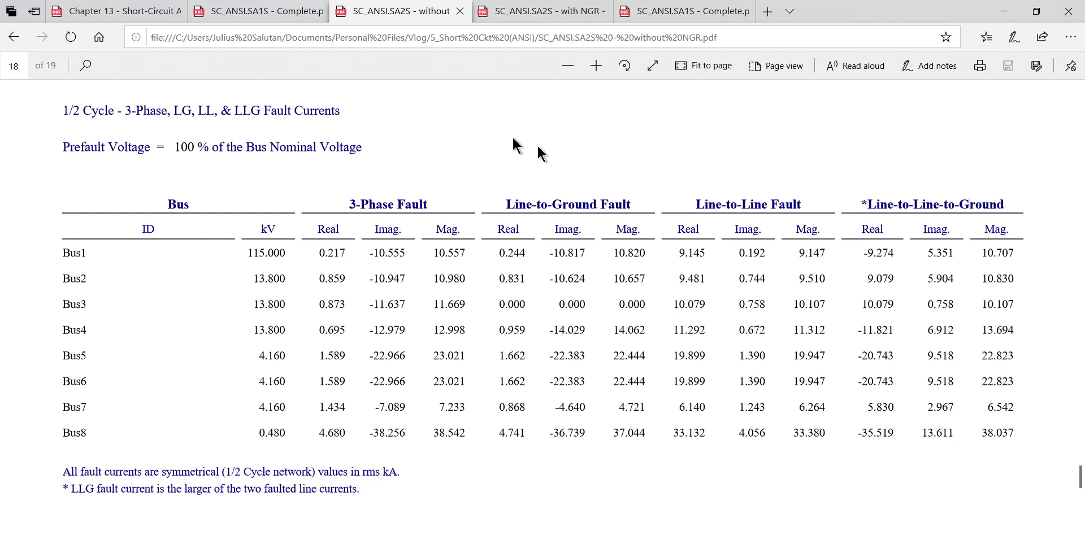
click(524, 19)
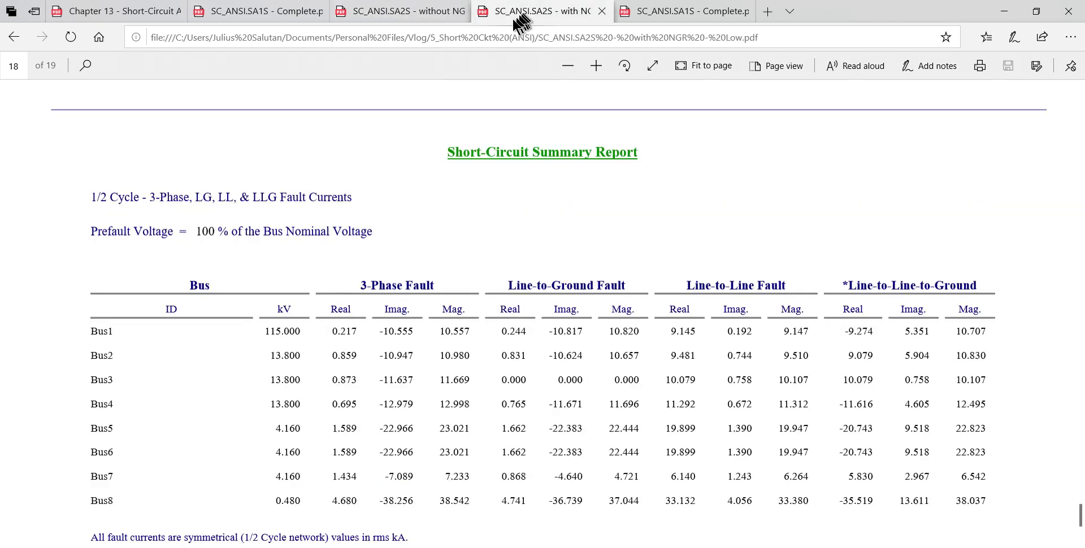
scroll(457, 215, down, 1)
scroll(457, 215, down, 1)
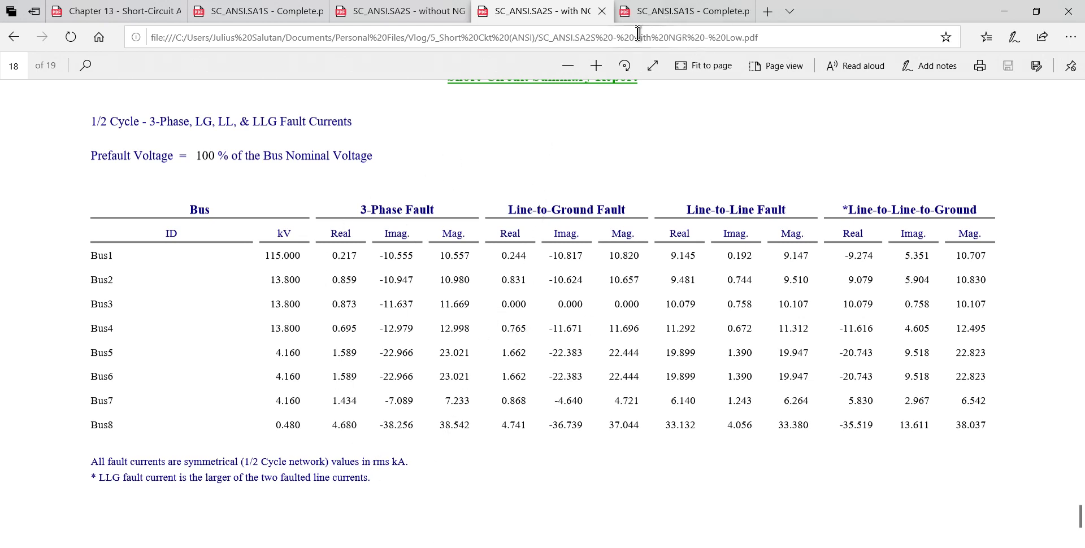
Step: Close the newly generated SC_ANSI.SA1S - Complete report in the browser and switch back to ETAP
click(653, 12)
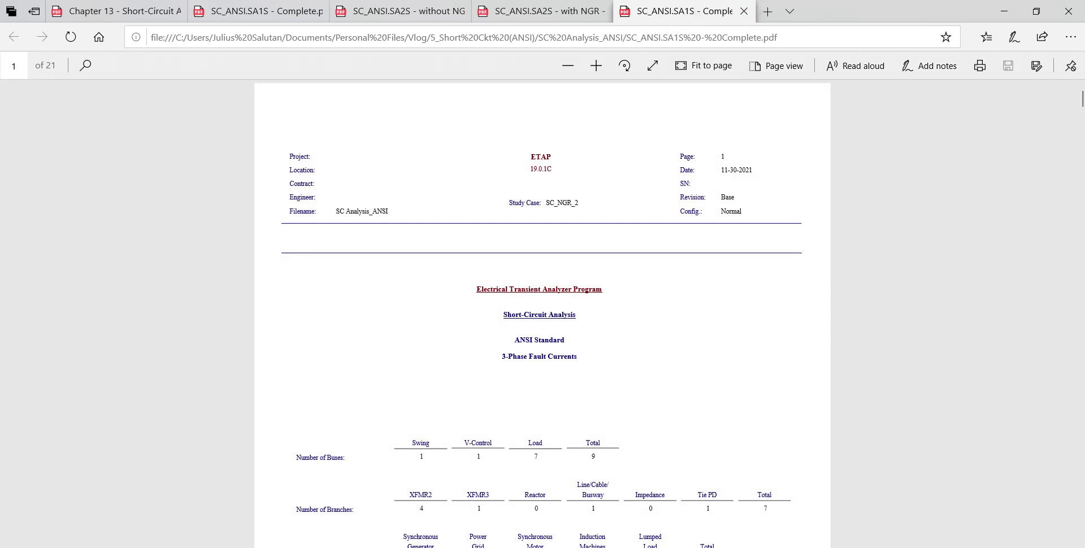
click(743, 11)
click(400, 546)
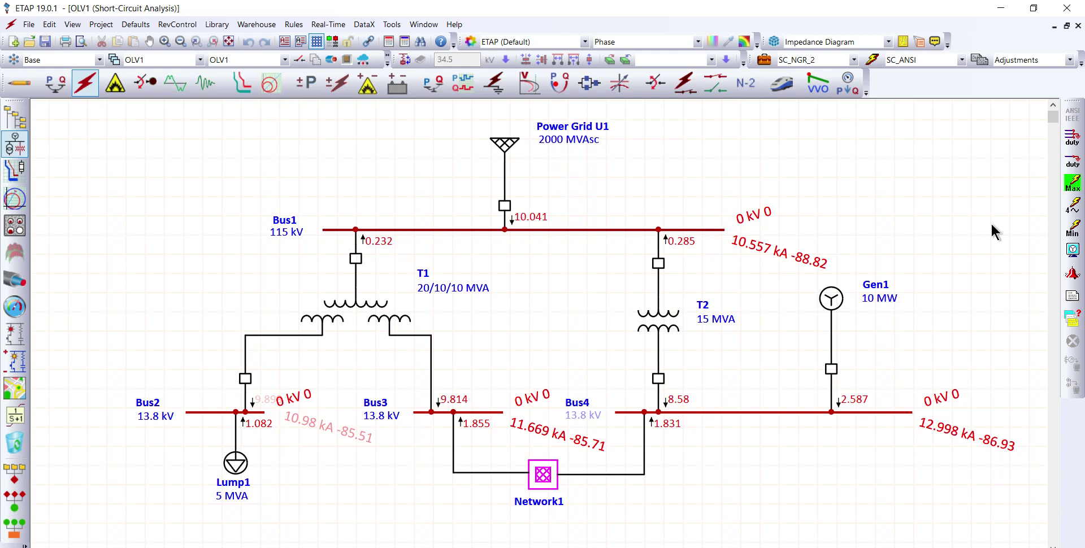
click(929, 547)
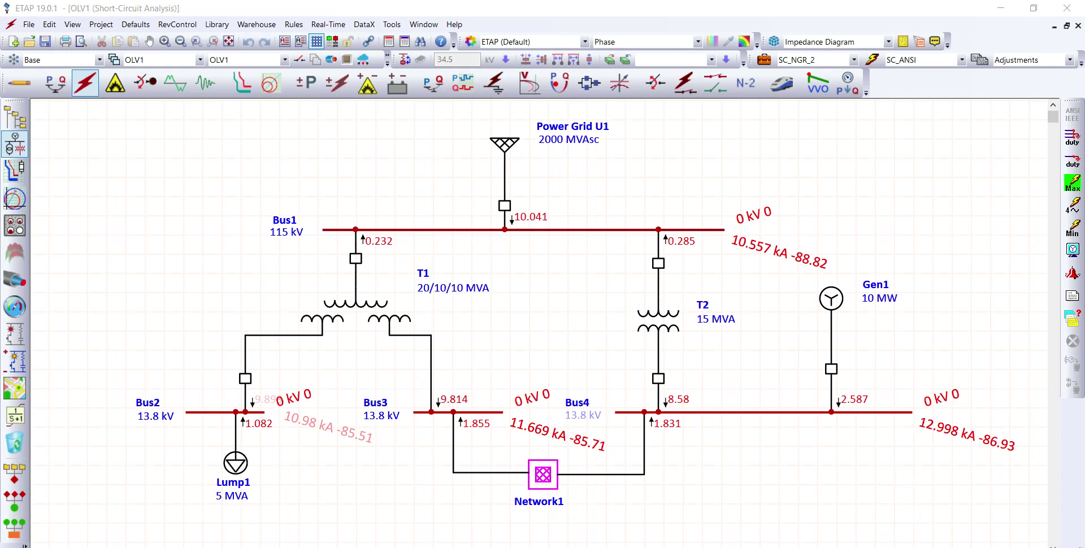